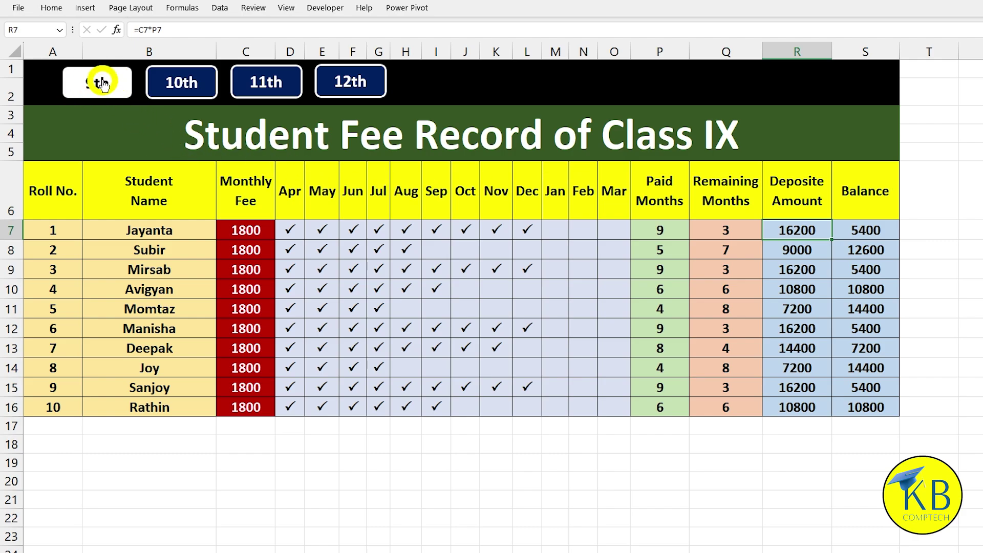
# Step: Visit the Class X, XI and XII fee sheets using their buttons, then go back to Class IX
pyautogui.click(182, 83)
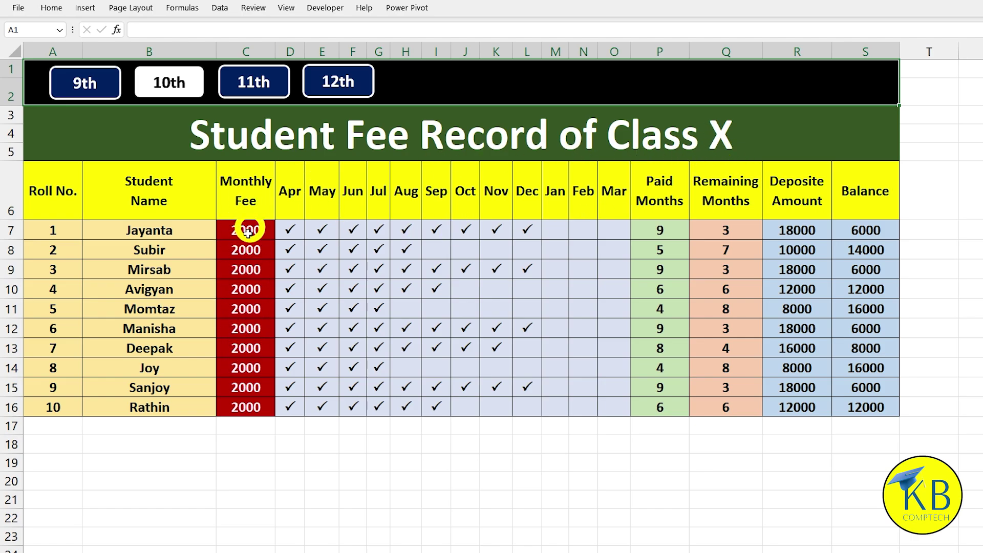
pyautogui.click(260, 82)
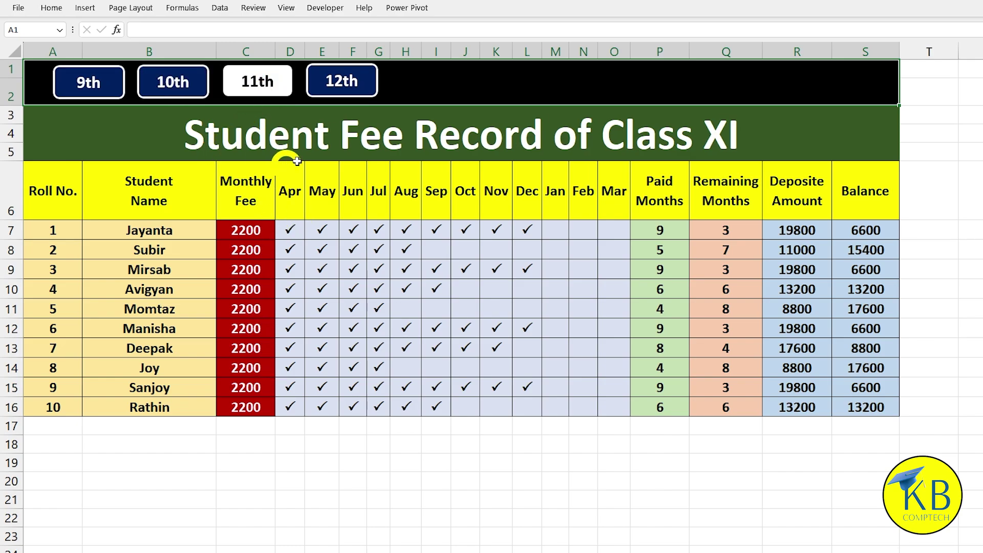
pyautogui.click(346, 83)
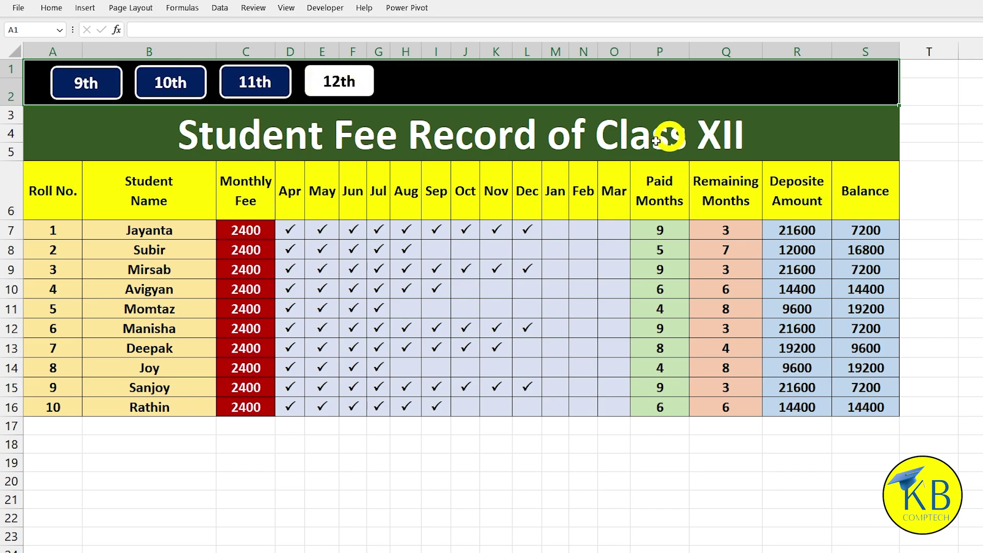
pyautogui.click(87, 83)
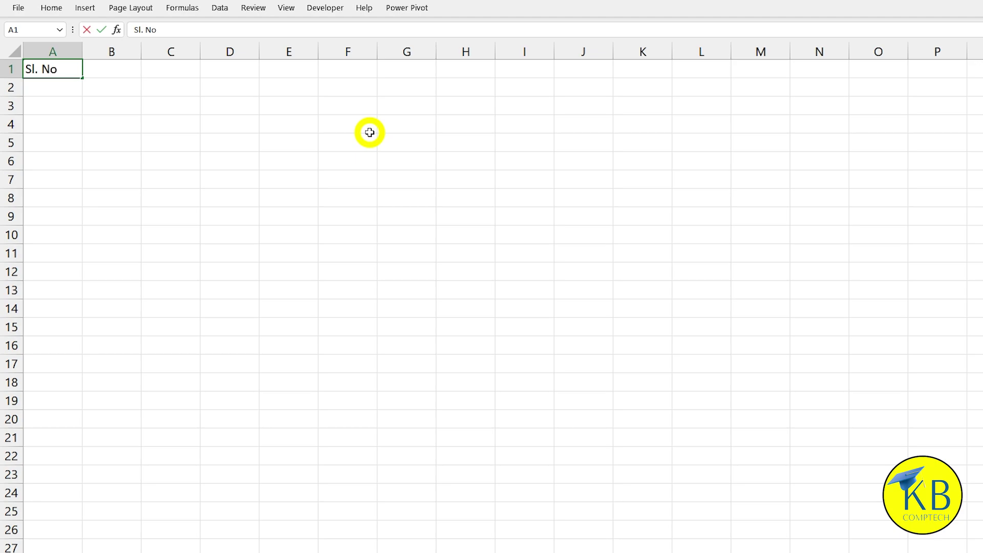
# Step: Enter the headers Sl. No., Student Name and Monthly Fee in A1:C1
pyautogui.write('.')
pyautogui.press('Tab')
pyautogui.write('S')
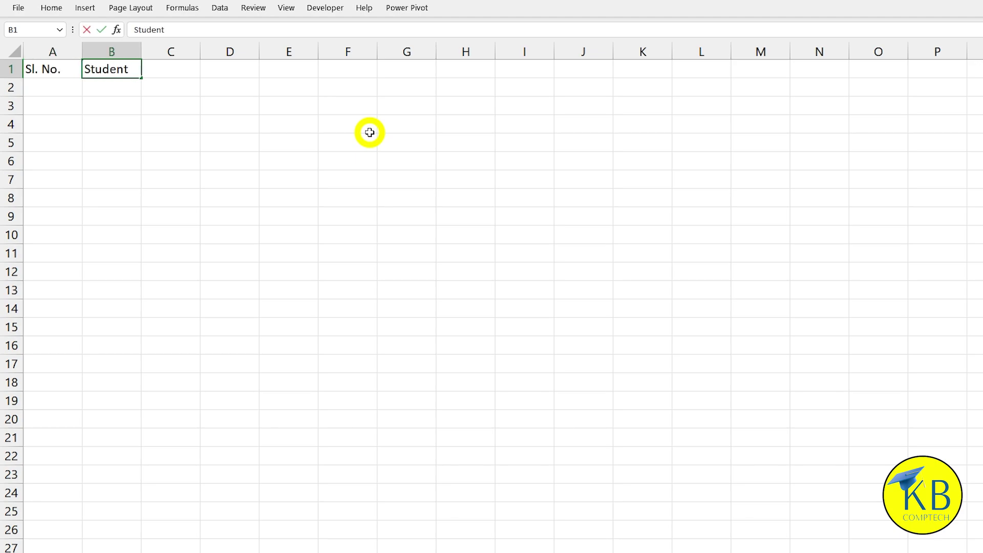
pyautogui.write('tudent Name')
pyautogui.press('Tab')
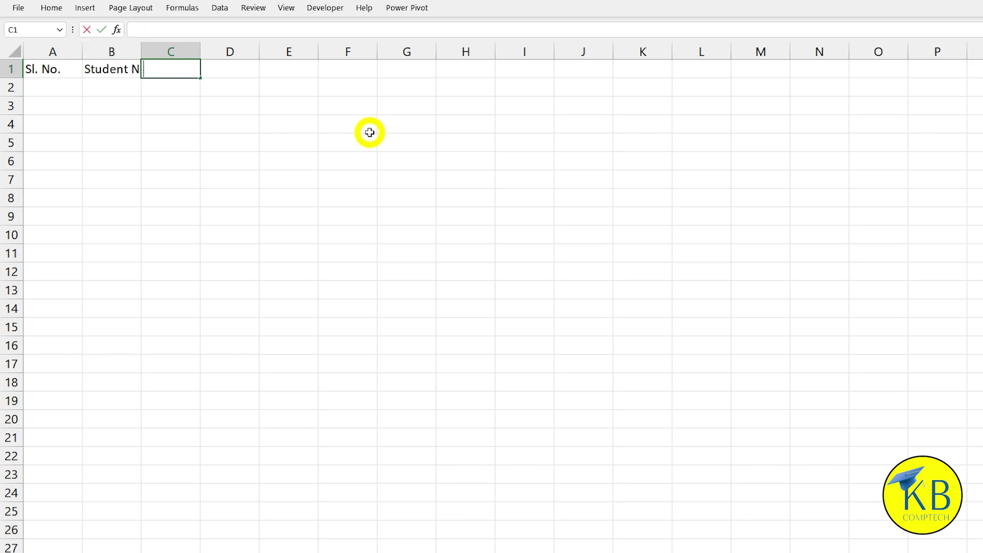
pyautogui.press('Return')
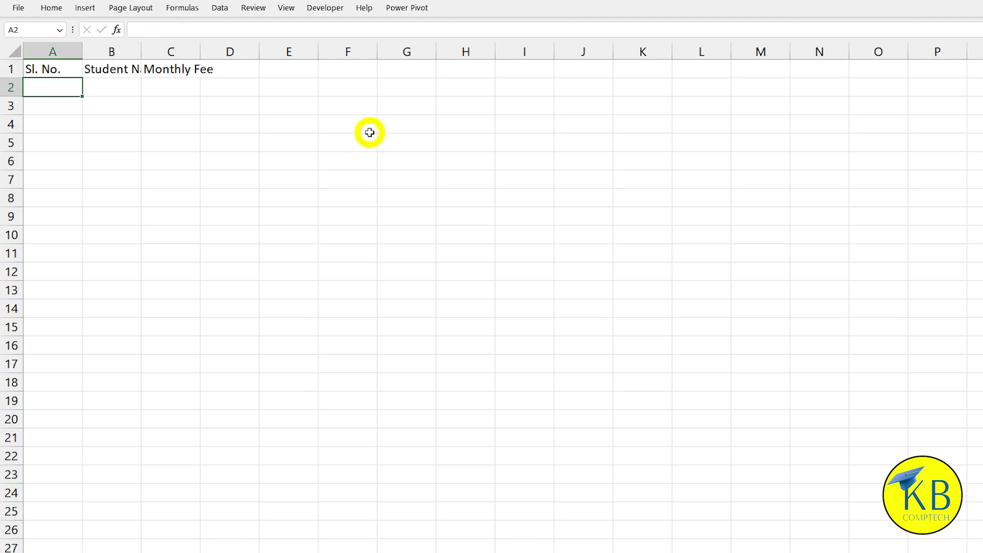
# Step: Type Apr and May in D1:E1 and extend the month series through Mar
pyautogui.press('Up')
pyautogui.press('Right')
pyautogui.press('Right')
pyautogui.press('Right')
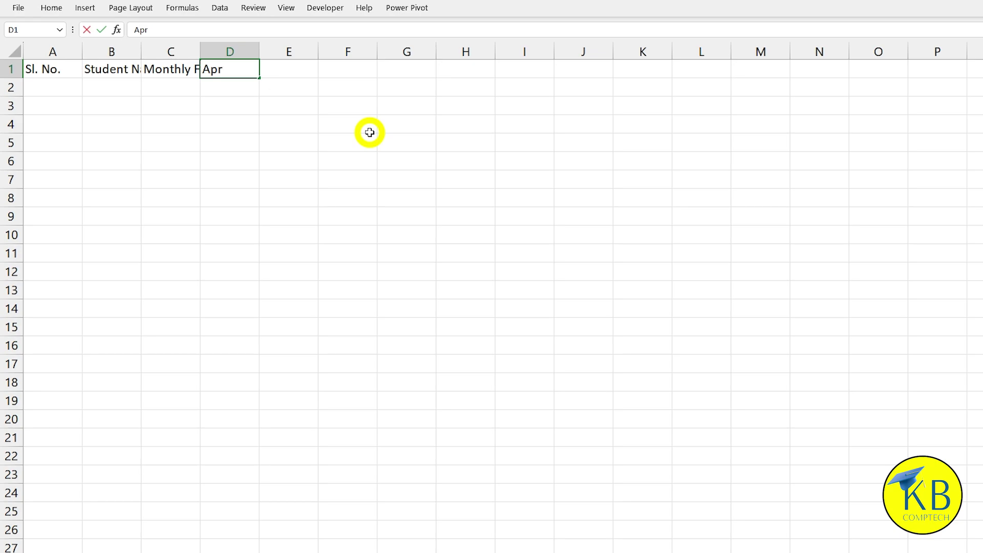
pyautogui.write('Apr')
pyautogui.press('Tab')
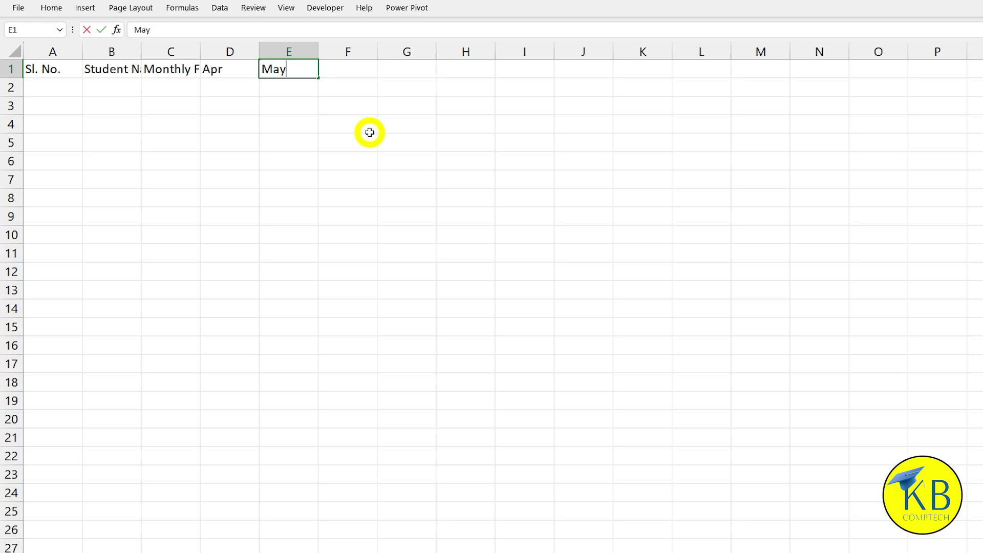
pyautogui.press('Return')
pyautogui.moveTo(228, 68); pyautogui.dragTo(852, 99)
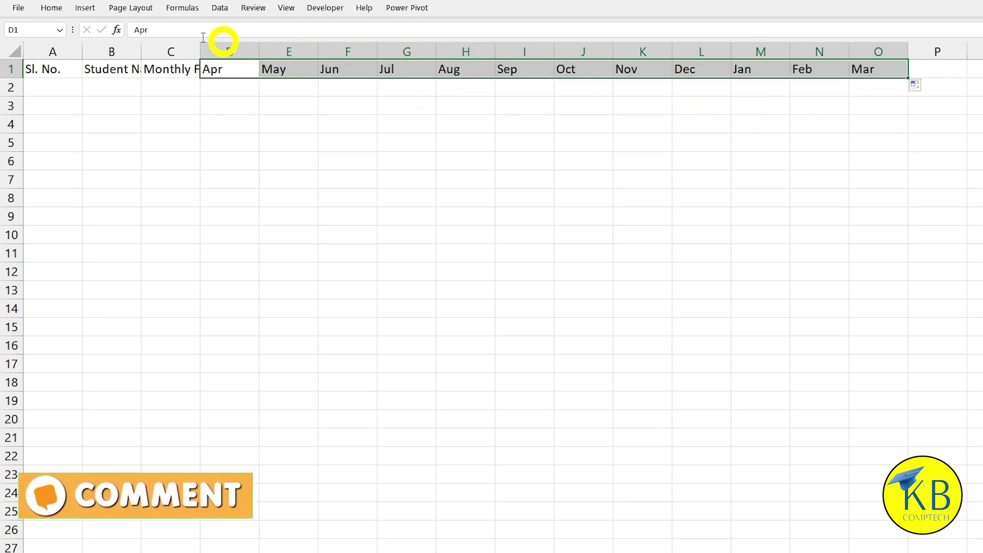
# Step: AutoFit the width of the month columns D through O
pyautogui.click(51, 8)
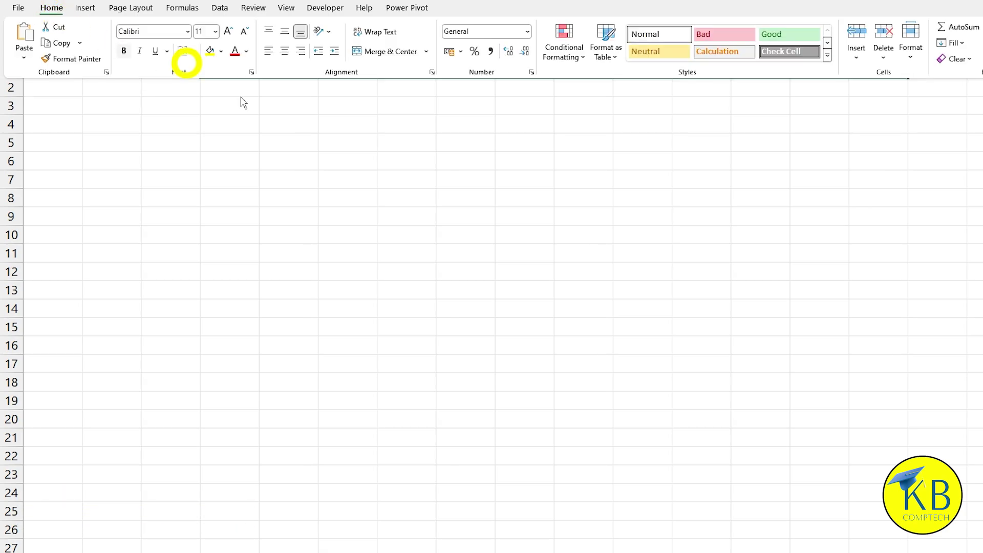
pyautogui.click(911, 47)
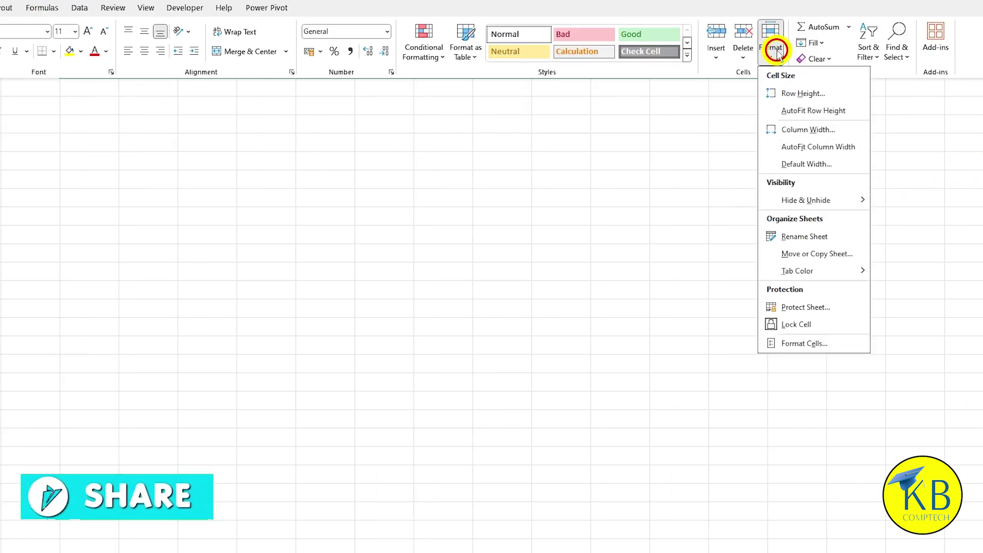
pyautogui.click(821, 149)
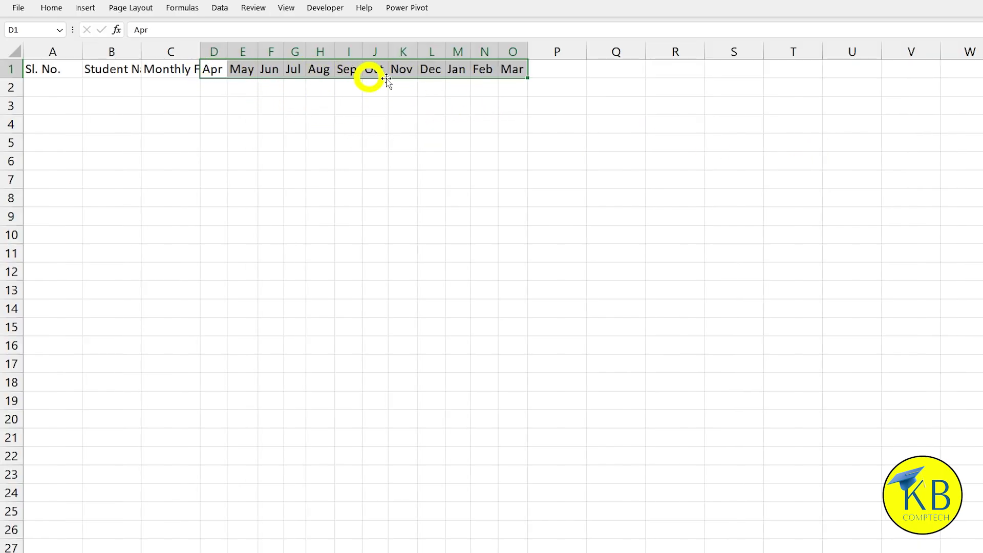
# Step: Add Paid Months, Remaining Months, Deposite Amount and Balance headers in P1:S1
pyautogui.click(578, 68)
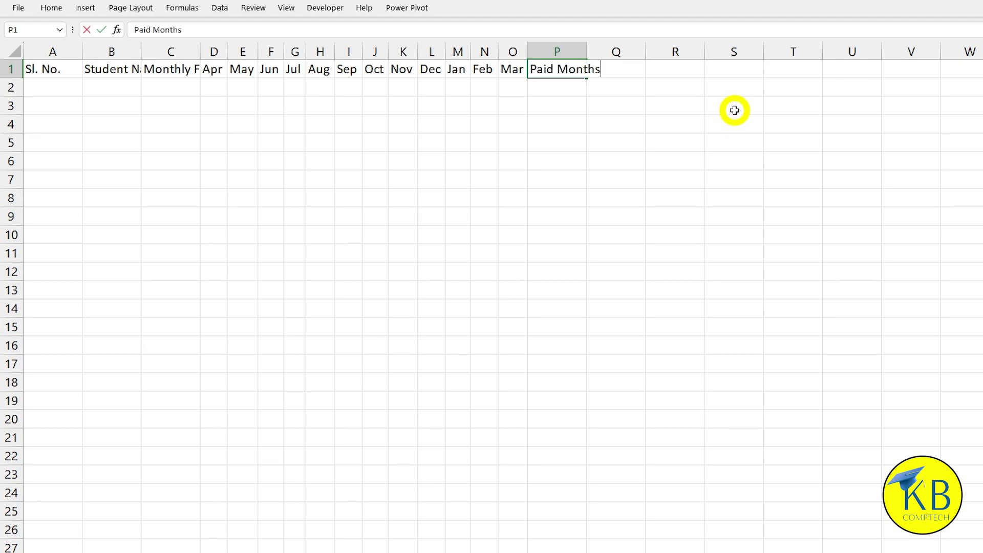
pyautogui.press('Tab')
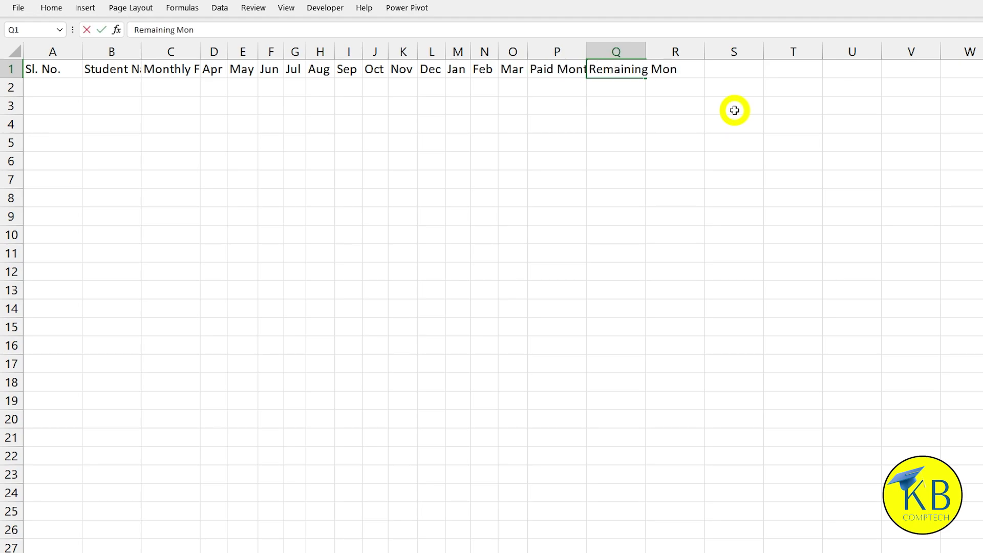
pyautogui.press('Tab')
pyautogui.write('D')
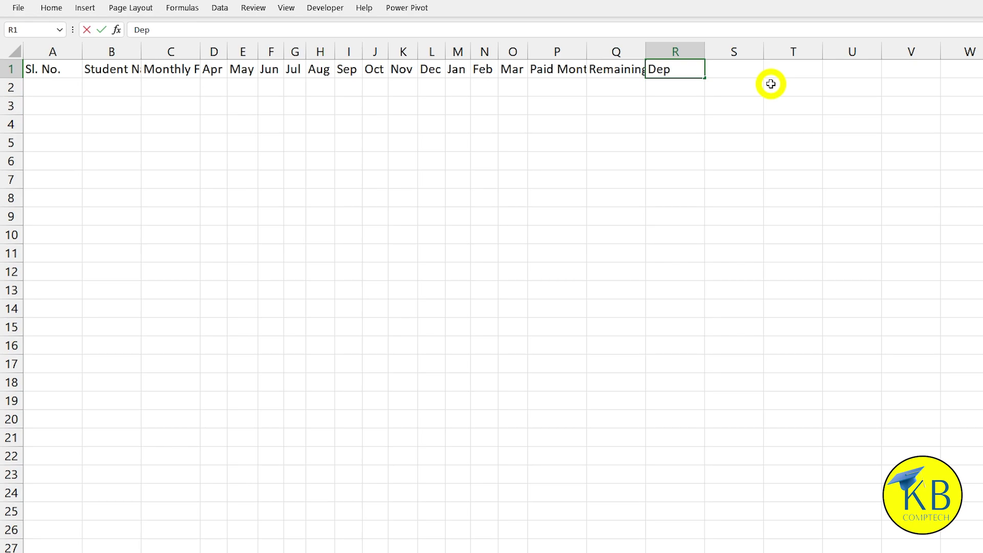
pyautogui.write('eposite Amount')
pyautogui.press('Tab')
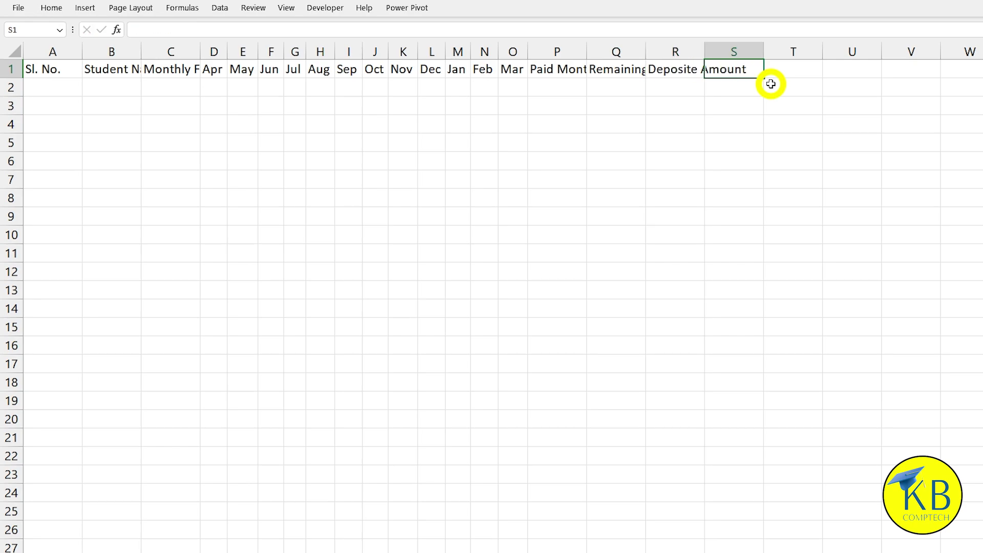
pyautogui.press('Return')
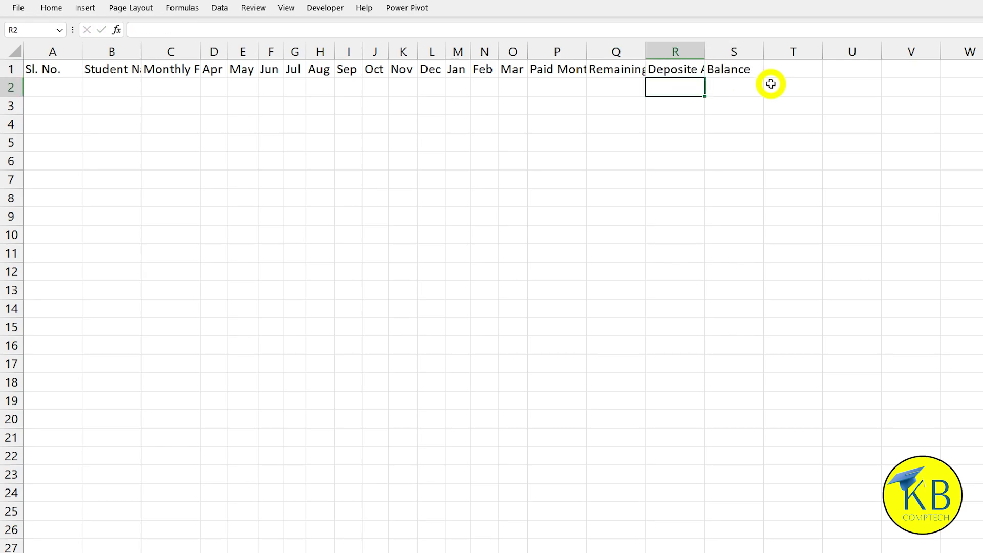
pyautogui.moveTo(46, 69); pyautogui.dragTo(731, 66)
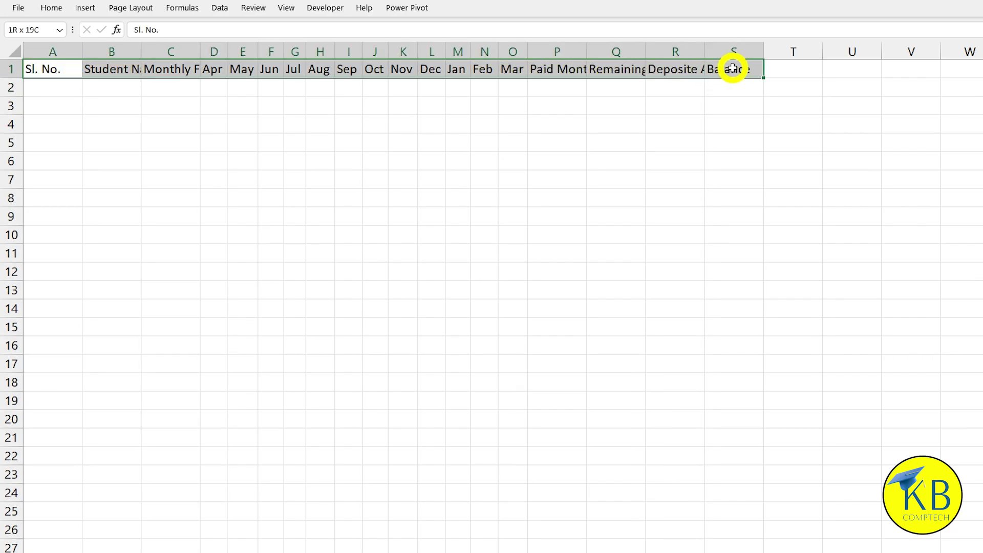
# Step: Make the headers wrapped, bold, larger, and centred vertically and horizontally
pyautogui.click(47, 8)
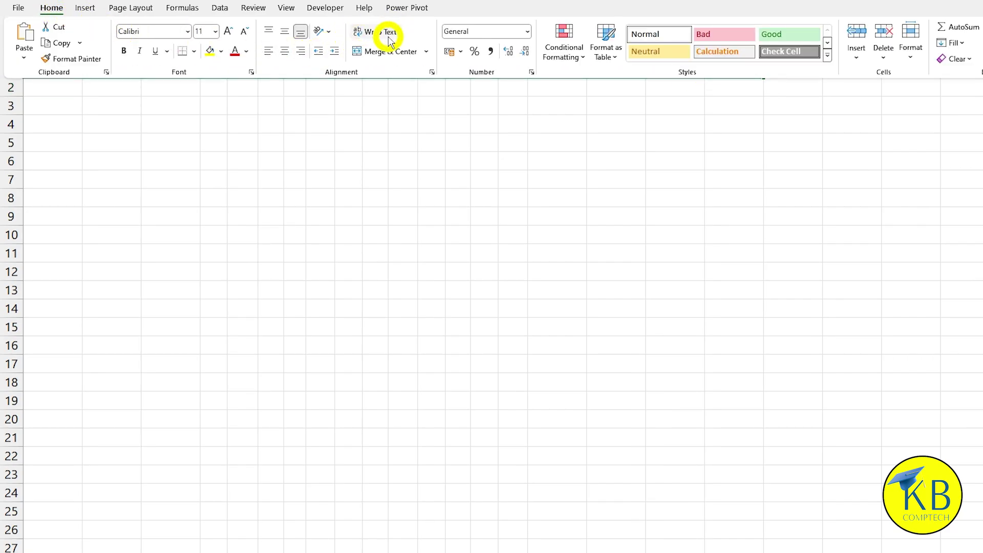
pyautogui.click(389, 32)
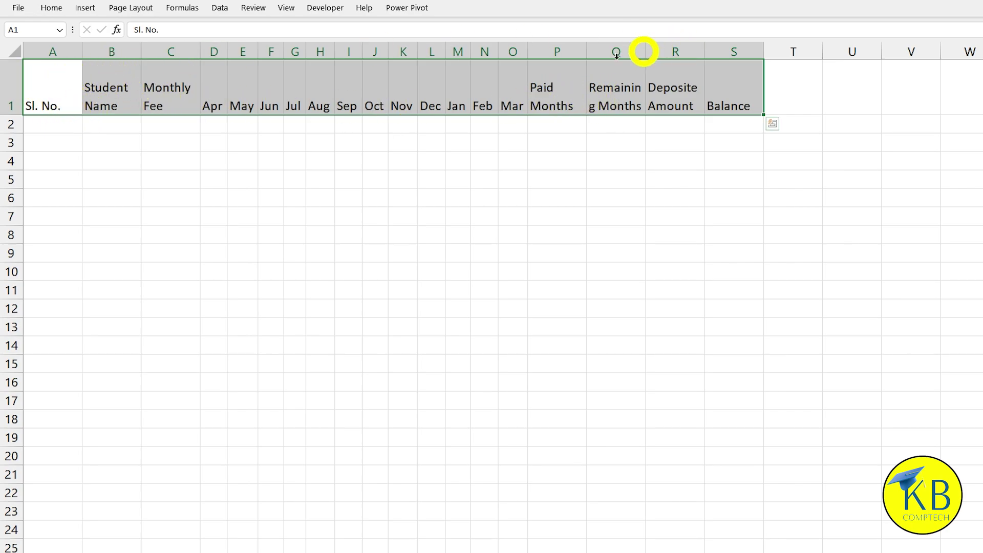
pyautogui.click(51, 7)
pyautogui.click(124, 51)
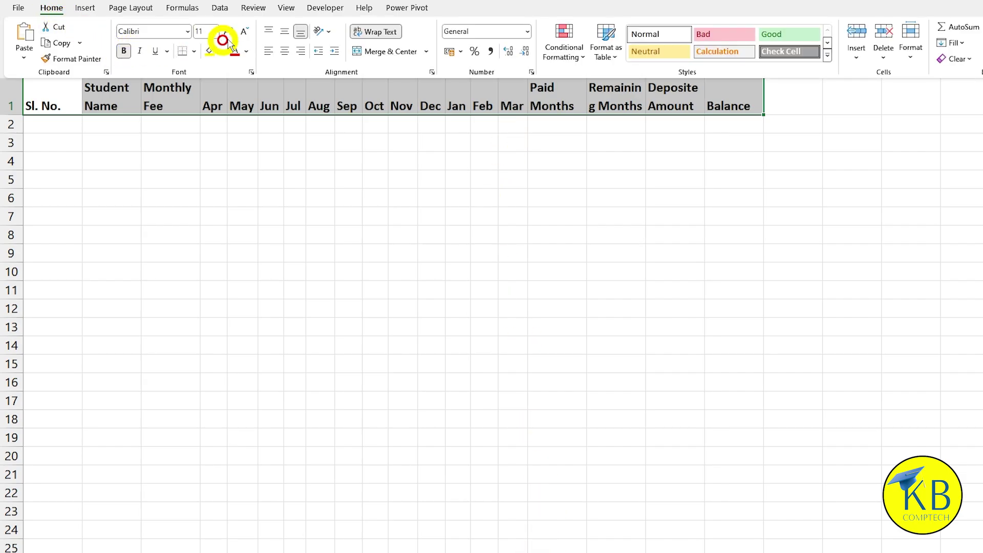
pyautogui.click(229, 31)
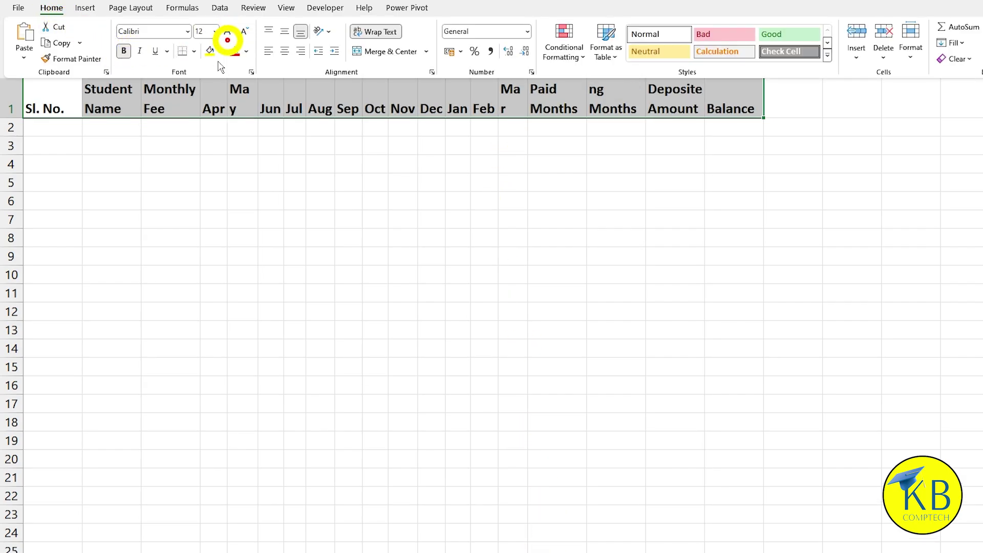
pyautogui.click(171, 90)
pyautogui.click(53, 8)
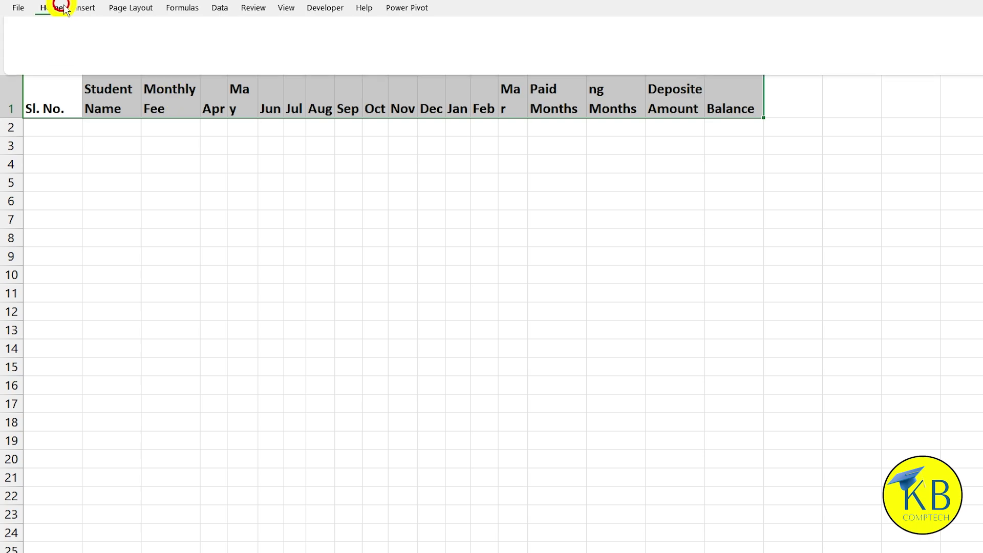
pyautogui.click(286, 35)
pyautogui.click(285, 51)
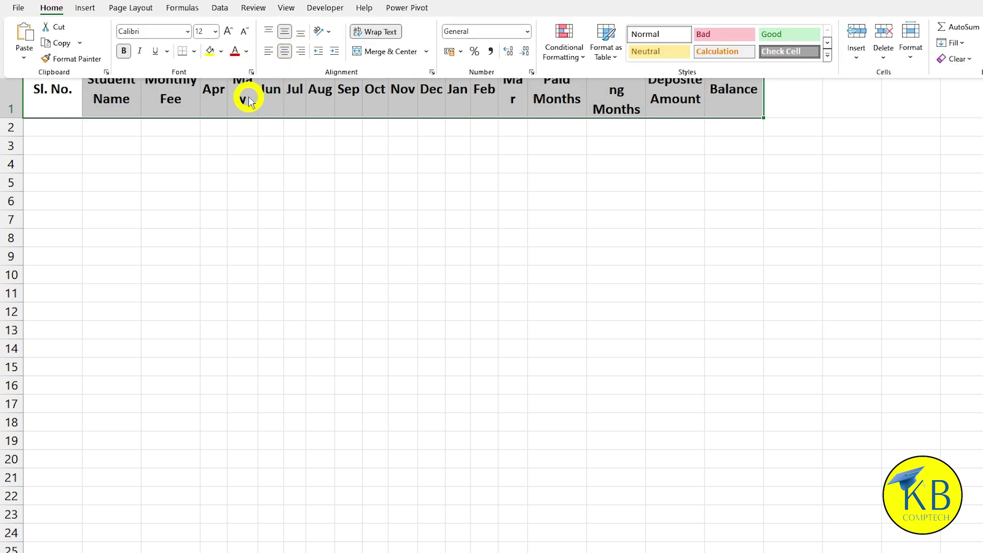
pyautogui.click(201, 104)
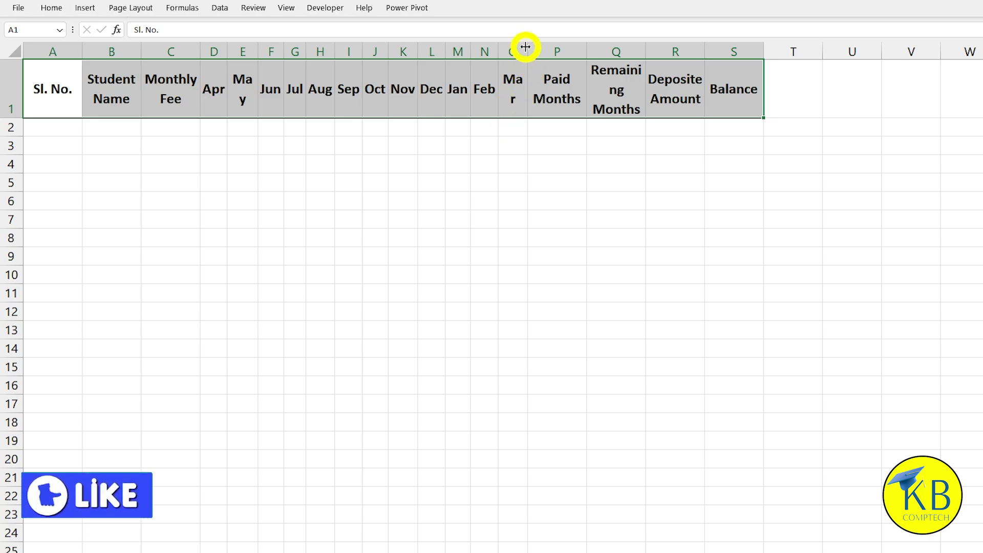
# Step: Widen columns O, E, Q, R, S and P so their headers fit
pyautogui.moveTo(526, 50); pyautogui.dragTo(533, 49)
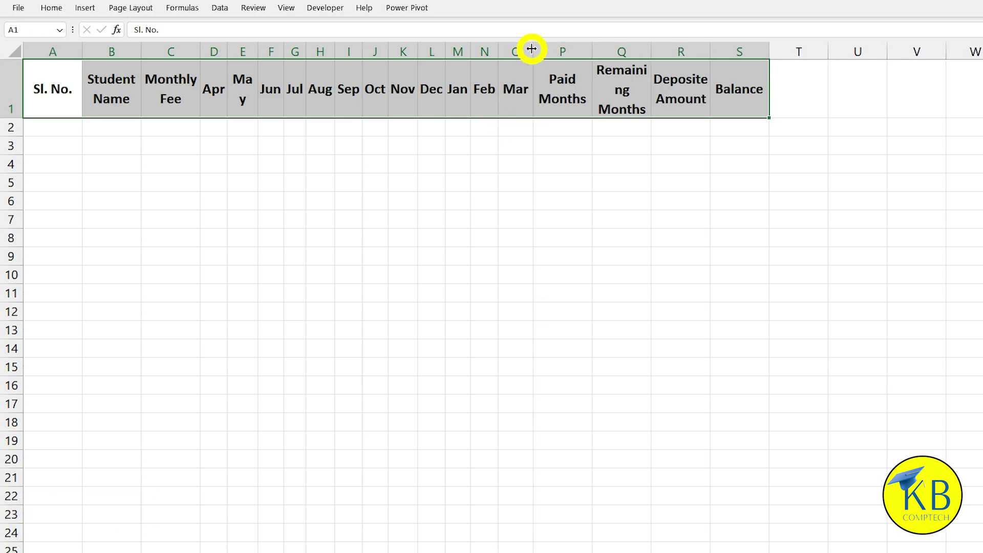
pyautogui.moveTo(258, 50); pyautogui.dragTo(263, 50)
pyautogui.moveTo(655, 51); pyautogui.dragTo(667, 51)
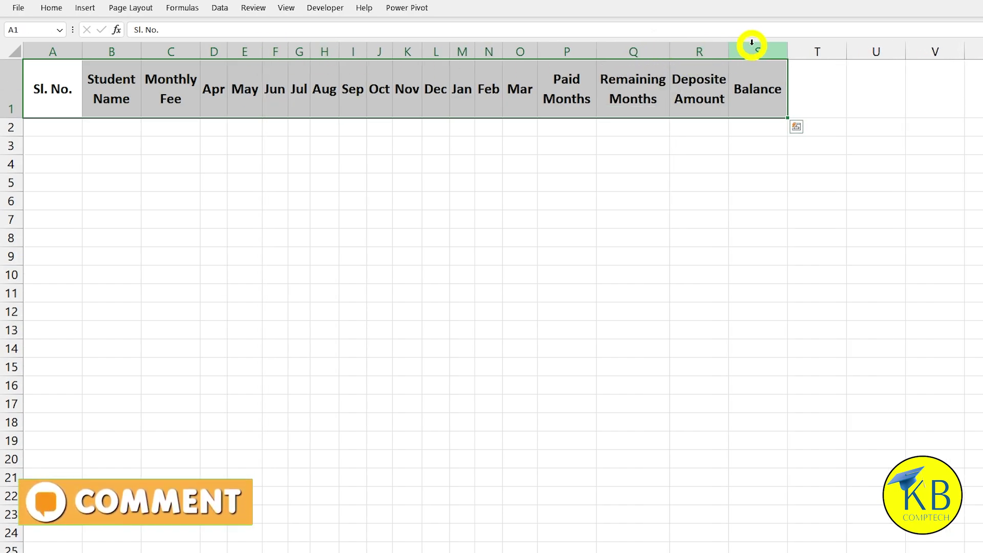
pyautogui.moveTo(729, 50); pyautogui.dragTo(736, 51)
pyautogui.moveTo(800, 51); pyautogui.dragTo(802, 50)
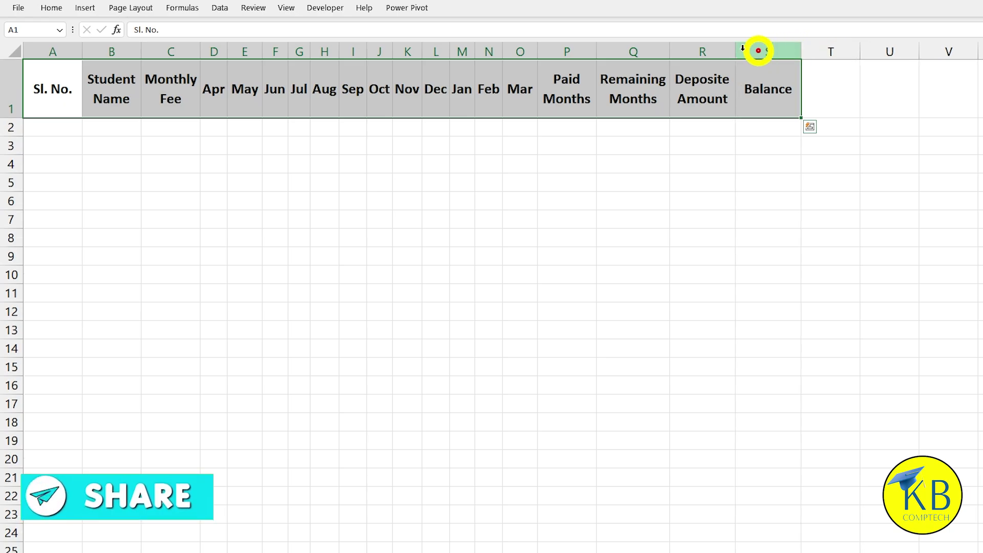
pyautogui.moveTo(596, 49); pyautogui.dragTo(599, 47)
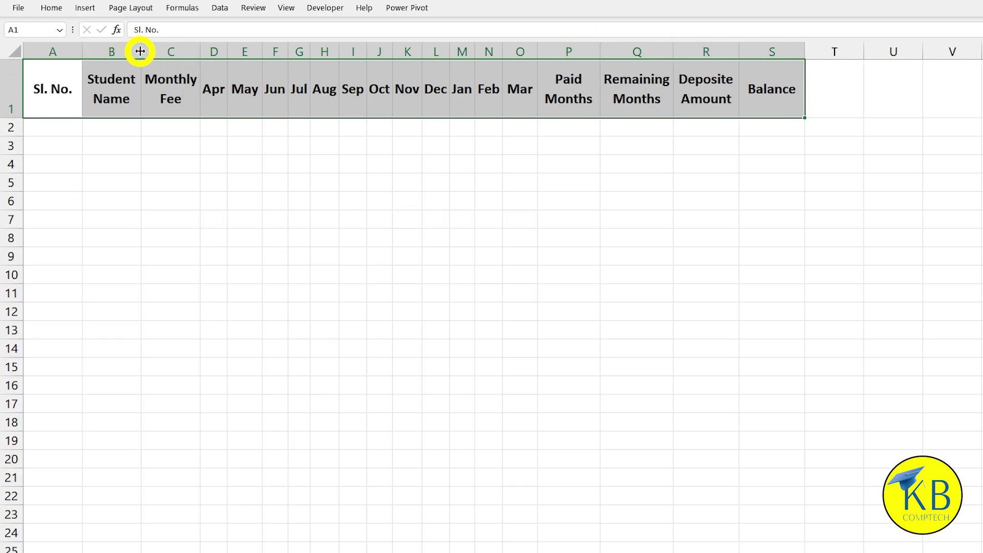
# Step: Fit column B to Student Name and give A1:S1 a yellow fill with all borders
pyautogui.moveTo(141, 52); pyautogui.dragTo(223, 45)
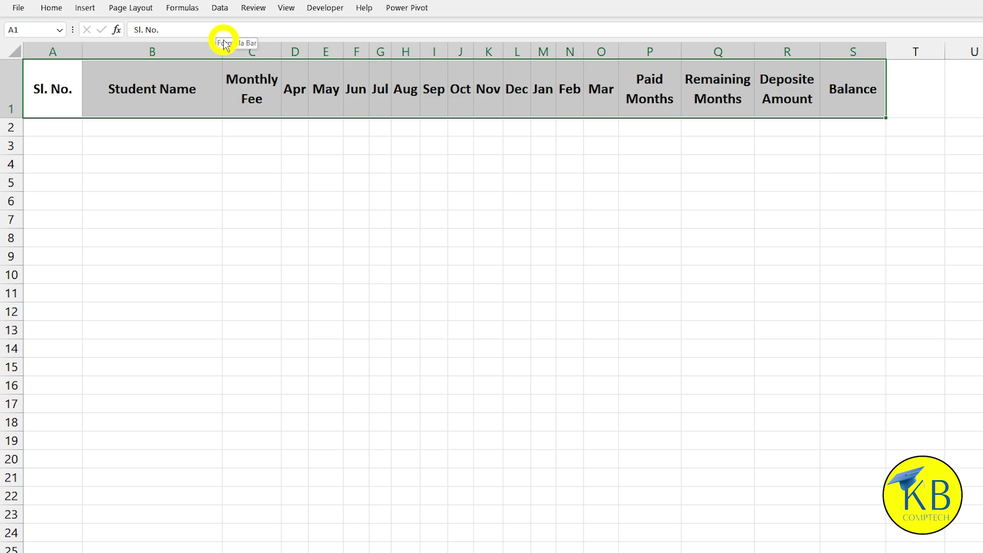
pyautogui.doubleClick(223, 49)
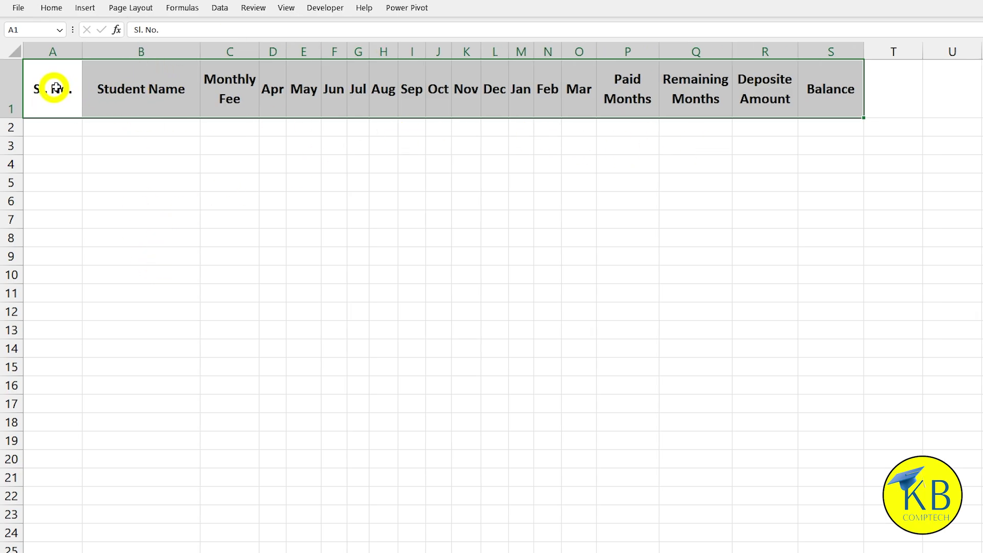
pyautogui.click(50, 8)
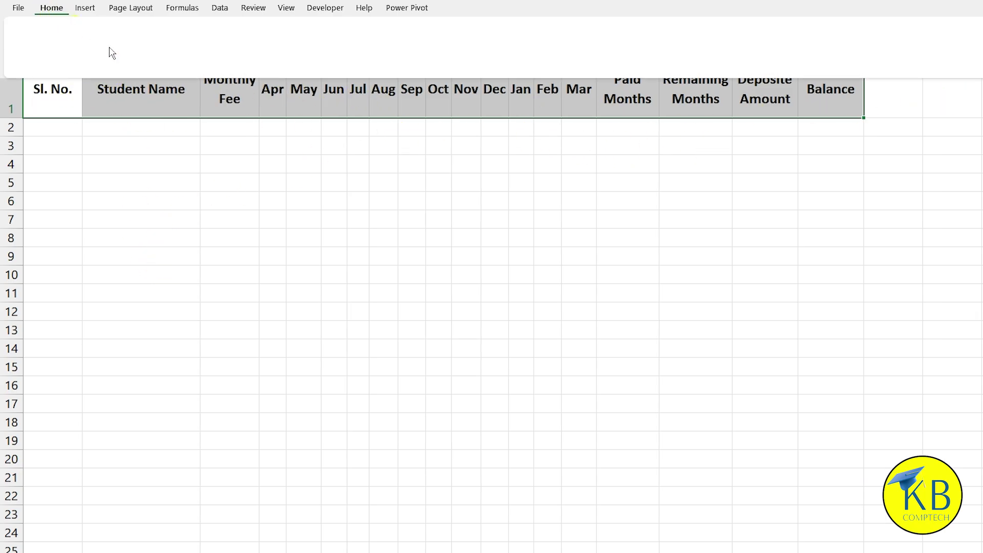
pyautogui.click(210, 51)
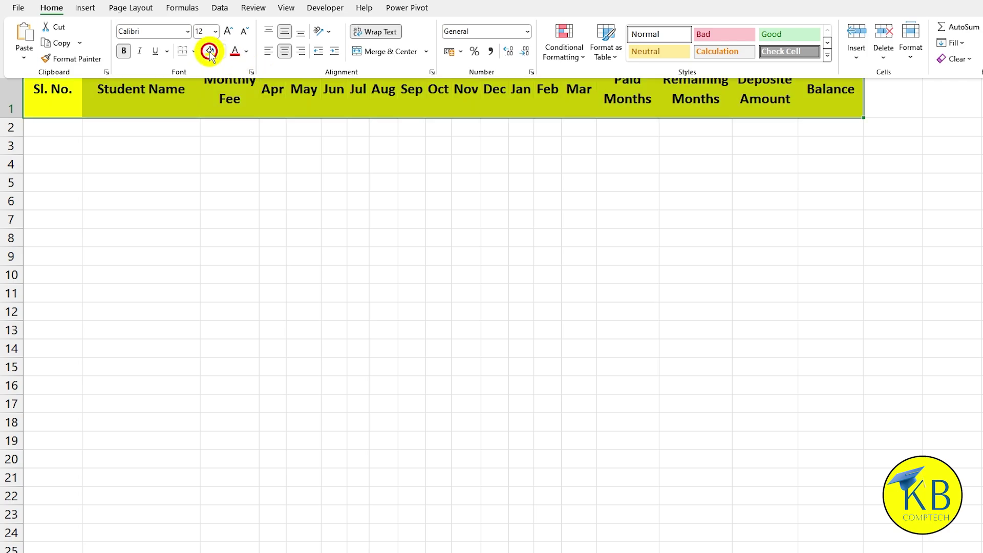
pyautogui.click(51, 8)
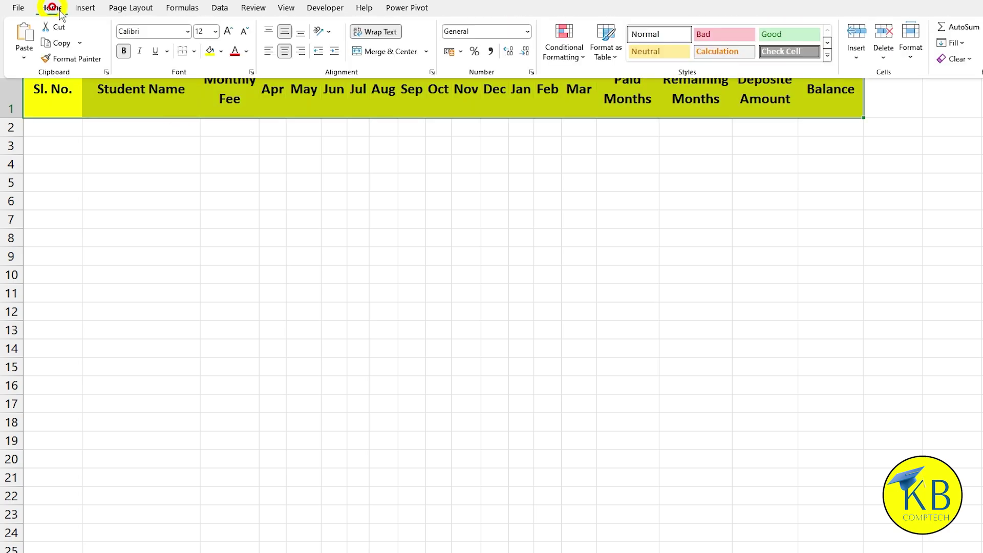
pyautogui.click(194, 51)
pyautogui.click(216, 175)
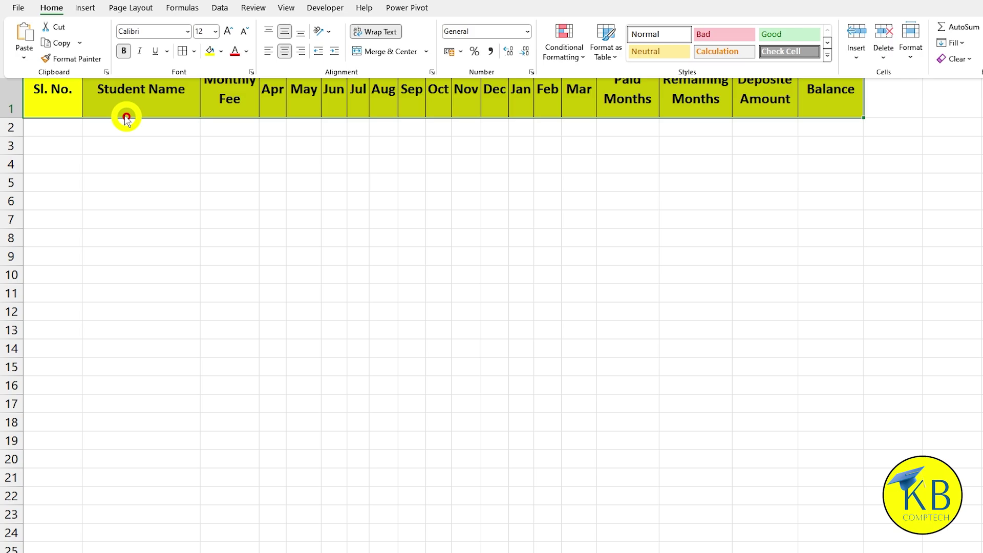
pyautogui.click(81, 102)
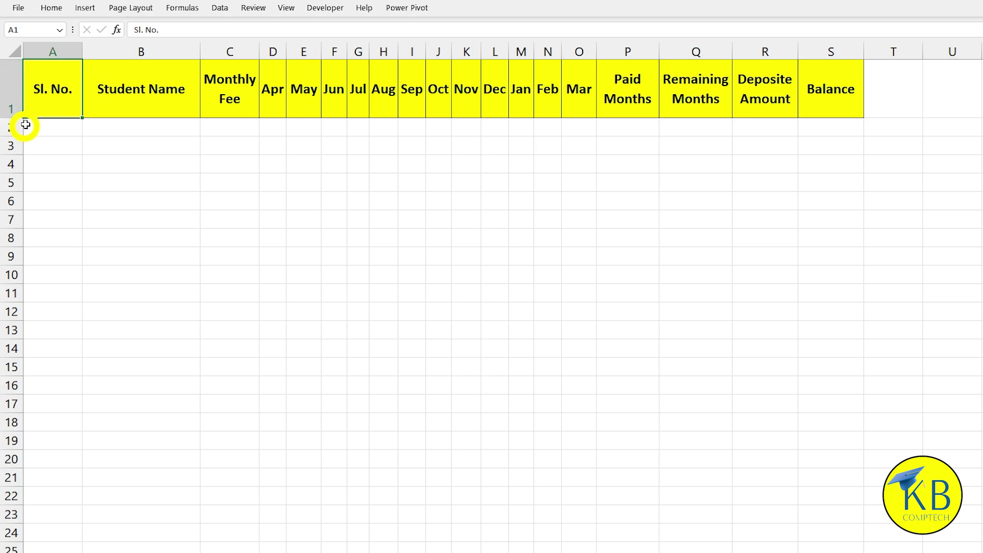
# Step: Insert a blank row above the headers and make it taller
pyautogui.rightClick(63, 87)
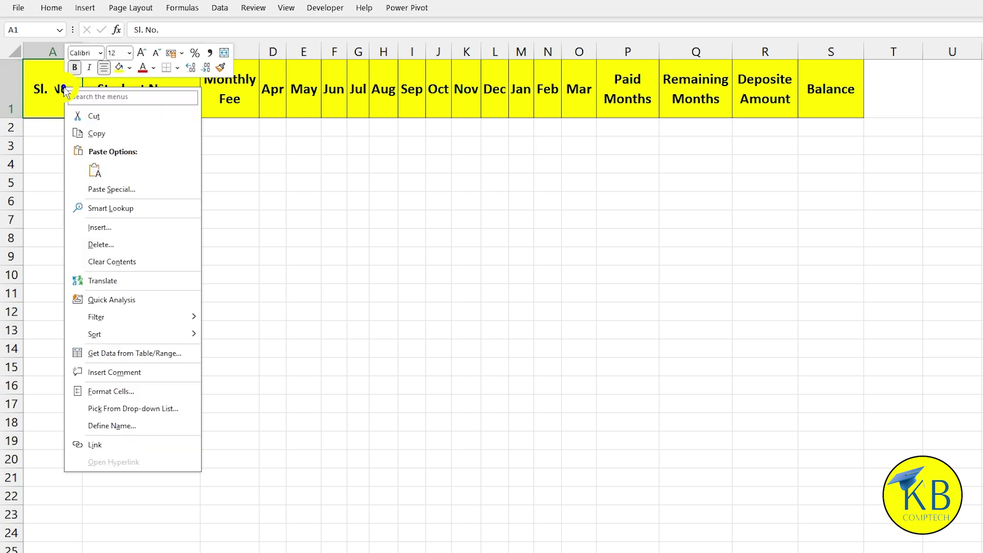
pyautogui.click(109, 229)
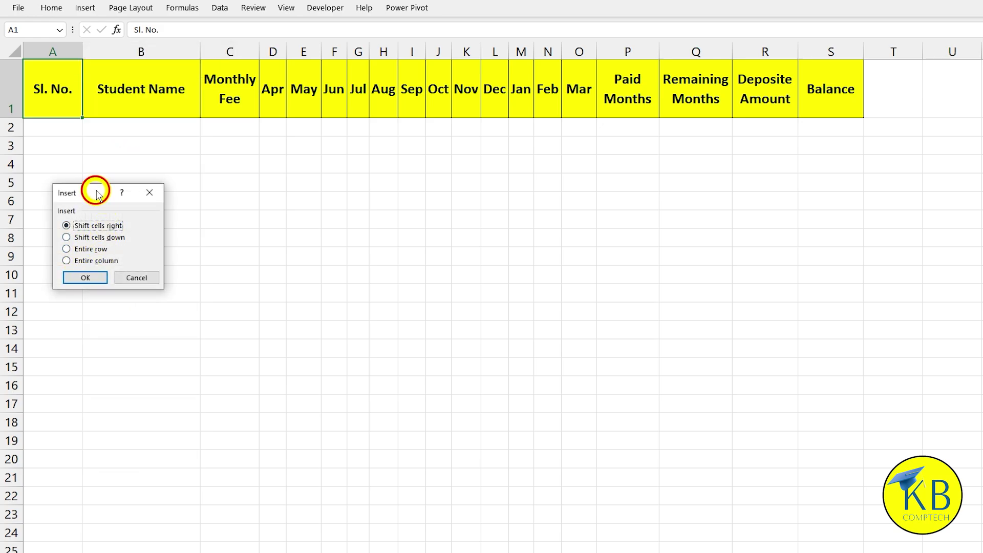
pyautogui.moveTo(98, 194); pyautogui.dragTo(276, 204)
pyautogui.click(261, 288)
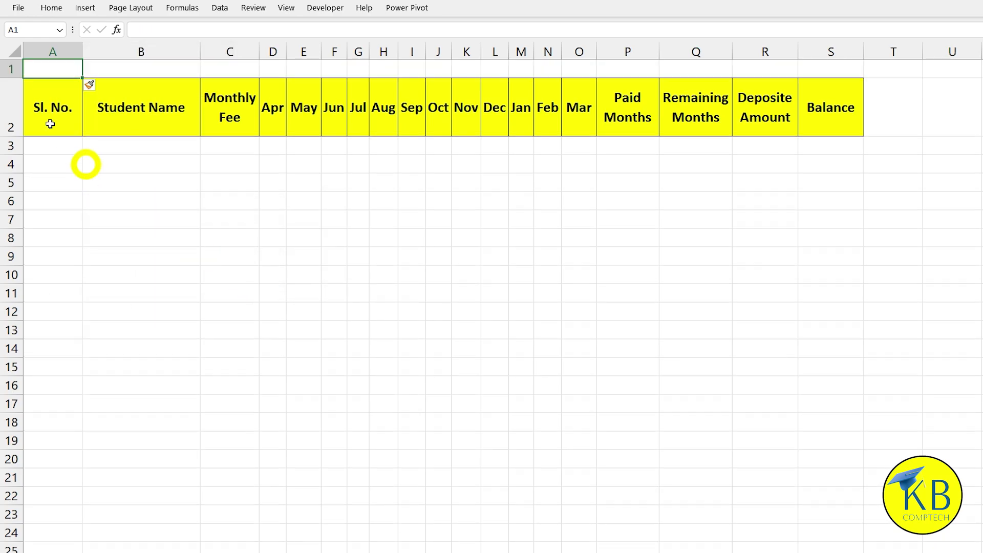
pyautogui.moveTo(13, 78); pyautogui.dragTo(11, 124)
# Step: Merge and centre A1:S1 into a single title cell
pyautogui.moveTo(64, 97); pyautogui.dragTo(823, 102)
pyautogui.click(53, 8)
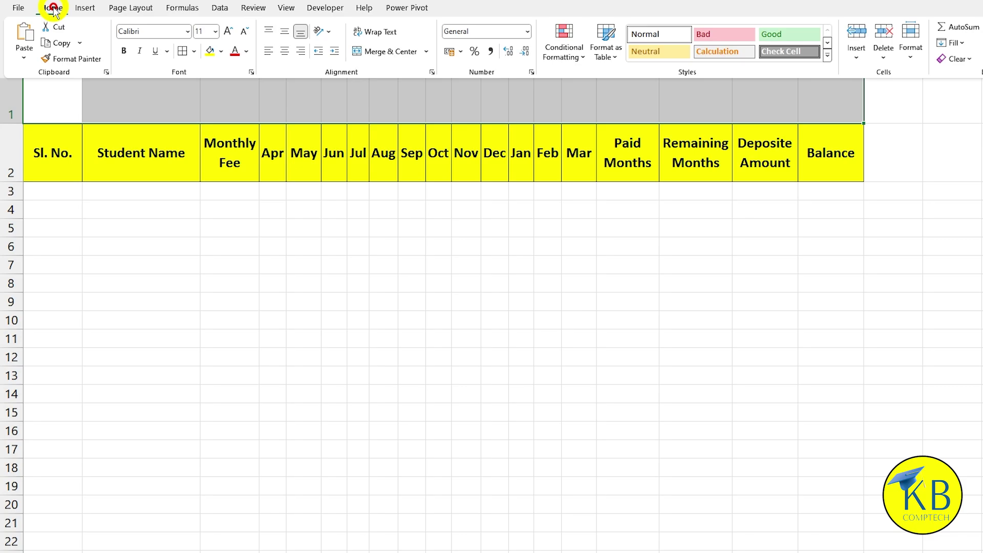
pyautogui.click(388, 51)
pyautogui.click(203, 103)
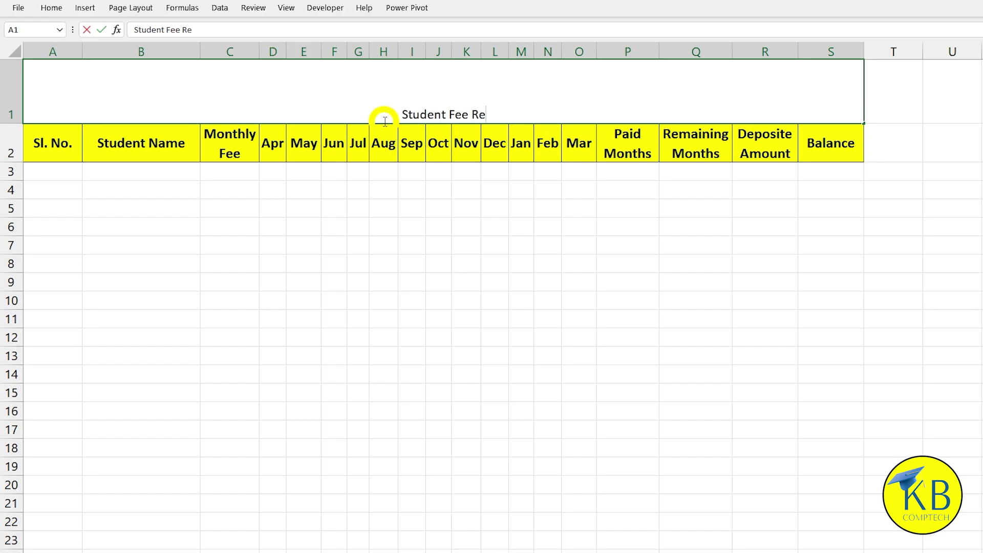
# Step: Enter the title 'Student Fee Record of Class IX' and make it bold 36-point
pyautogui.write('Student Fee Record of Class IX')
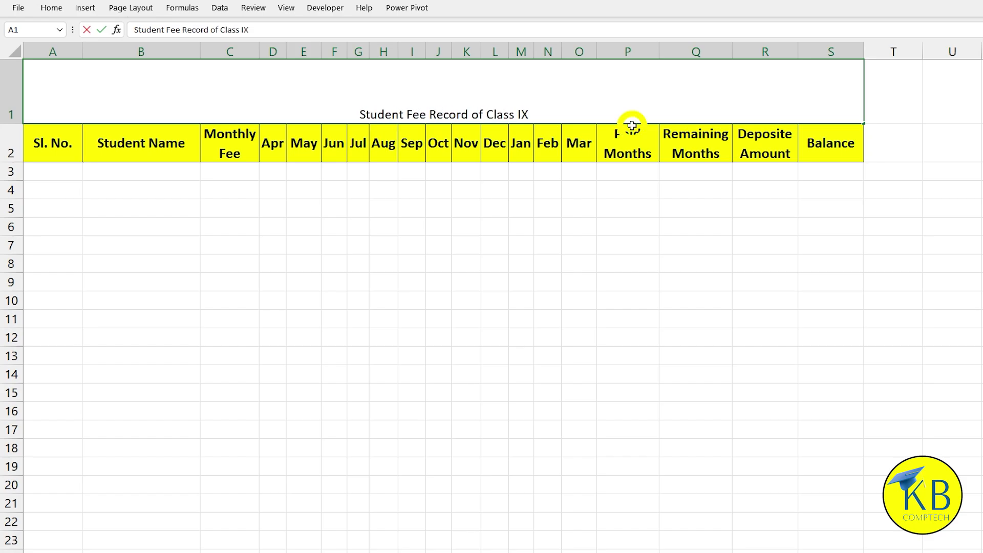
pyautogui.press('Return')
pyautogui.click(409, 97)
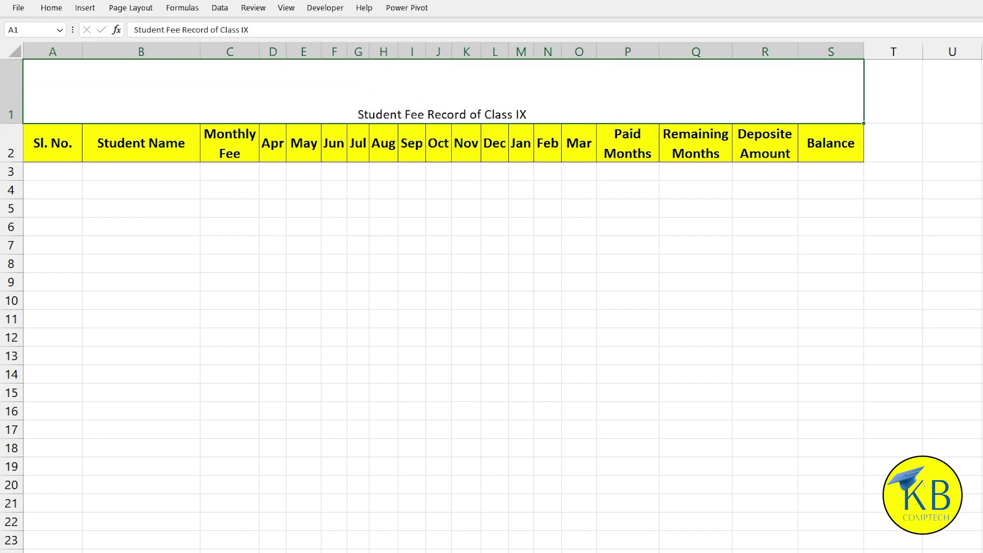
pyautogui.click(50, 15)
pyautogui.click(123, 51)
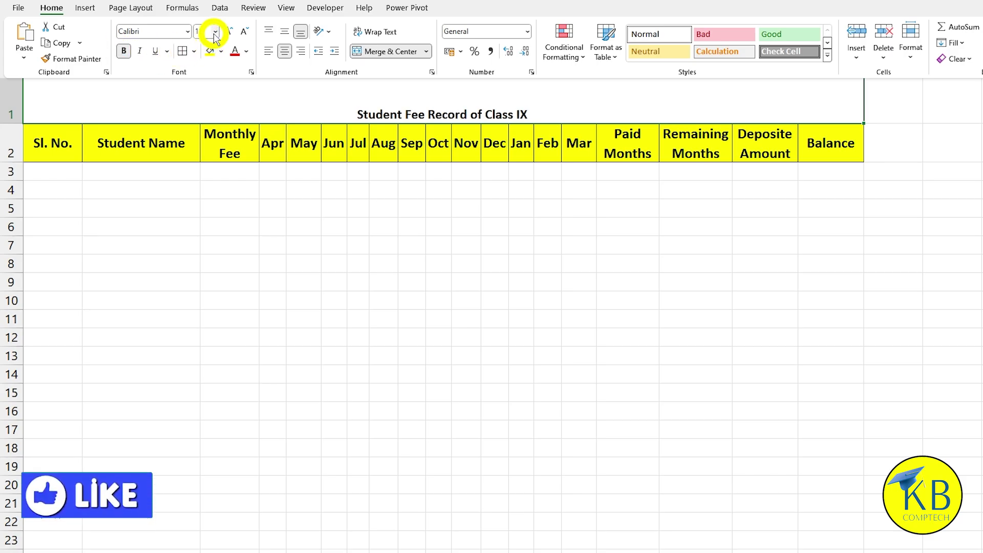
pyautogui.click(186, 36)
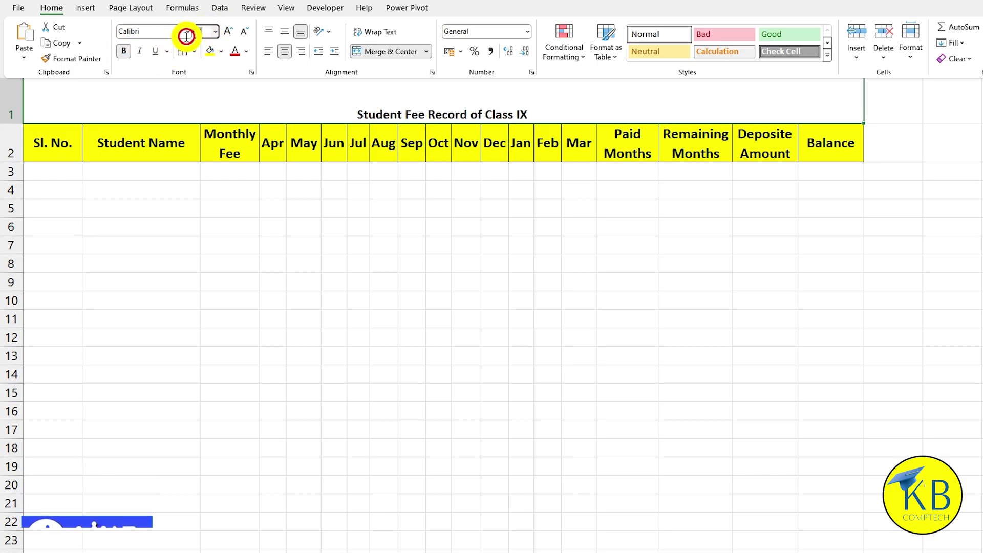
pyautogui.write('36')
pyautogui.press('Return')
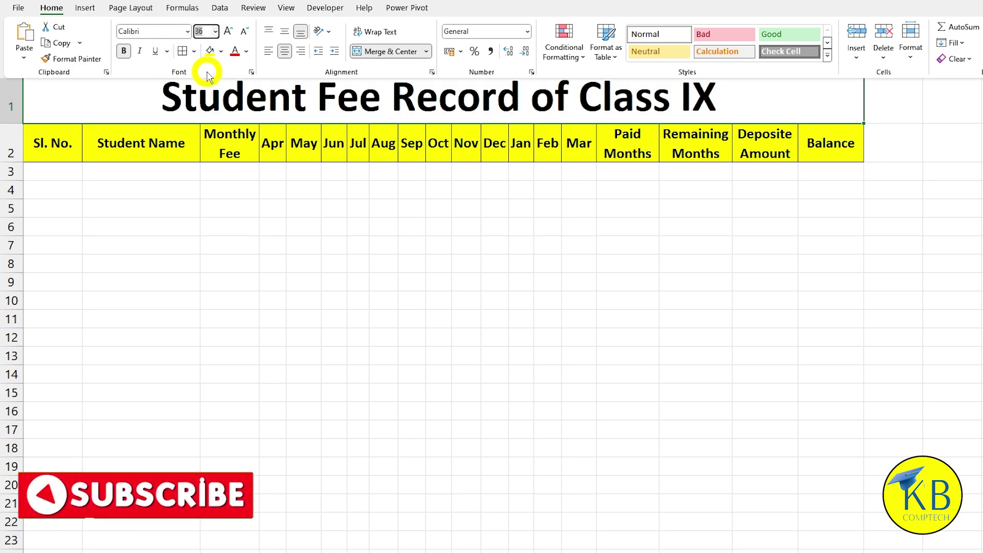
# Step: Give the title a dark green fill and white text, middle-aligned vertically
pyautogui.click(222, 51)
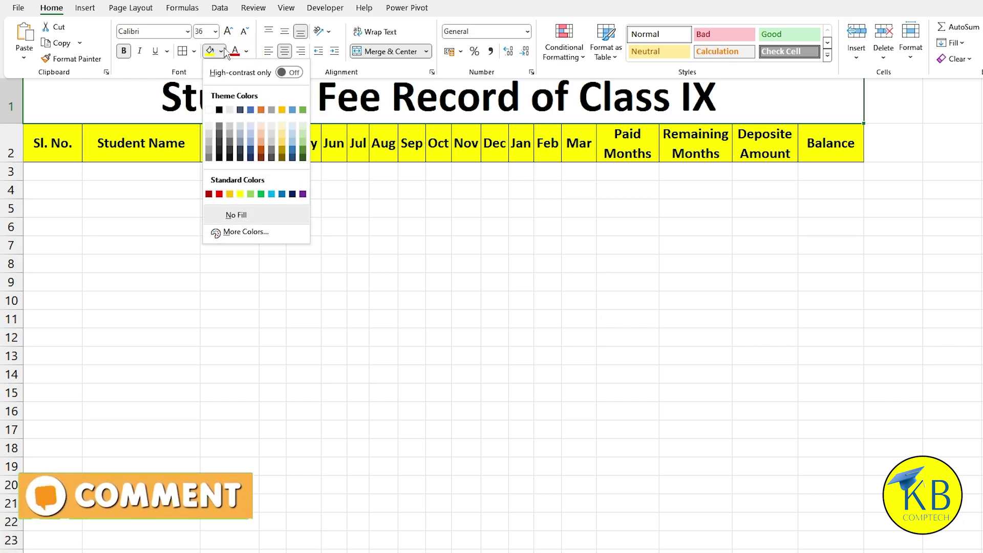
pyautogui.click(303, 157)
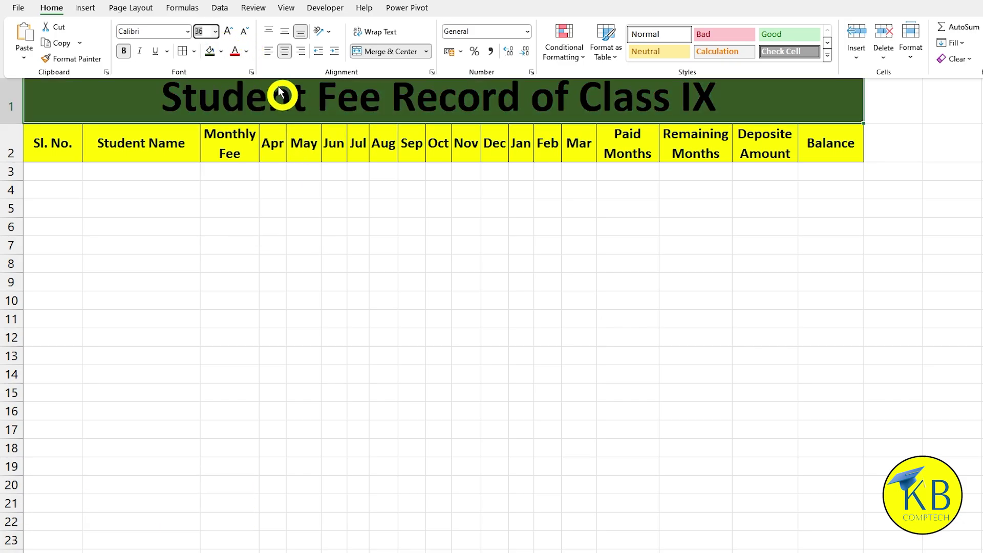
pyautogui.click(247, 51)
pyautogui.click(245, 124)
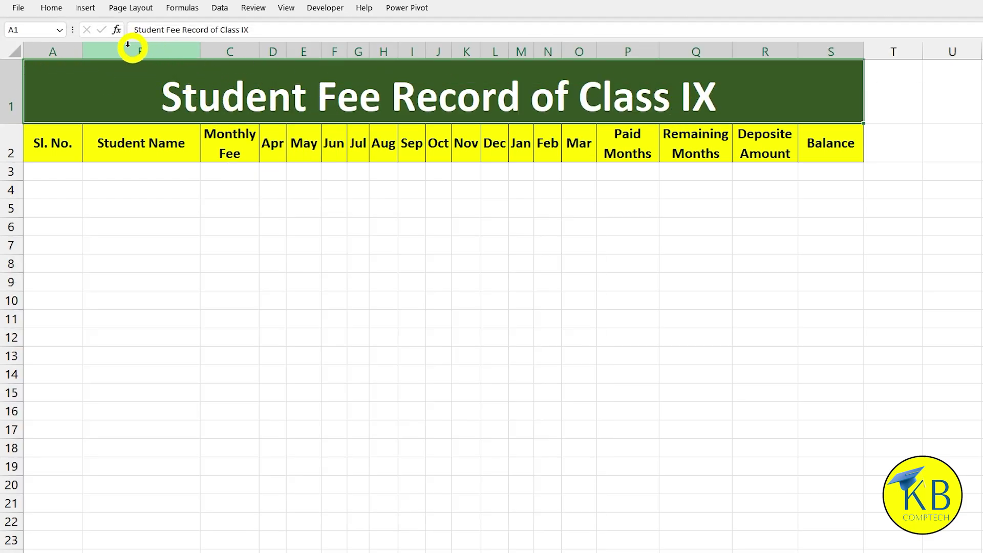
pyautogui.click(51, 7)
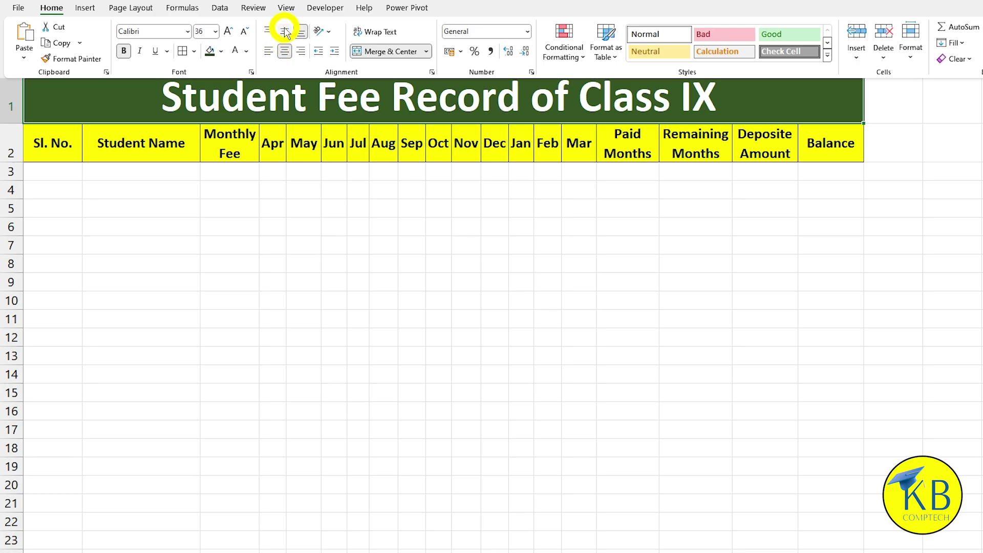
pyautogui.click(286, 32)
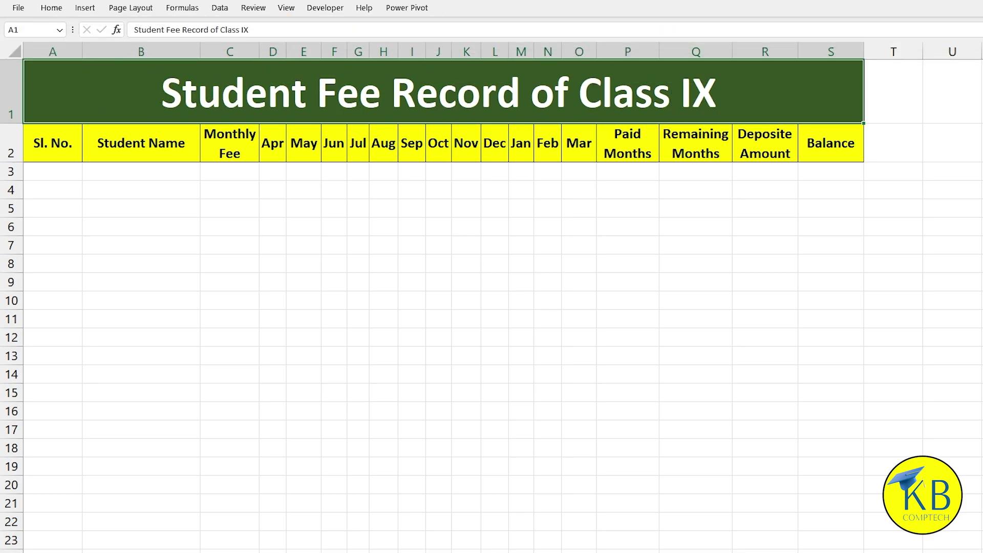
# Step: Rename the A2 heading from Sl. No. to 'Roll No.'
pyautogui.click(52, 337)
pyautogui.click(53, 146)
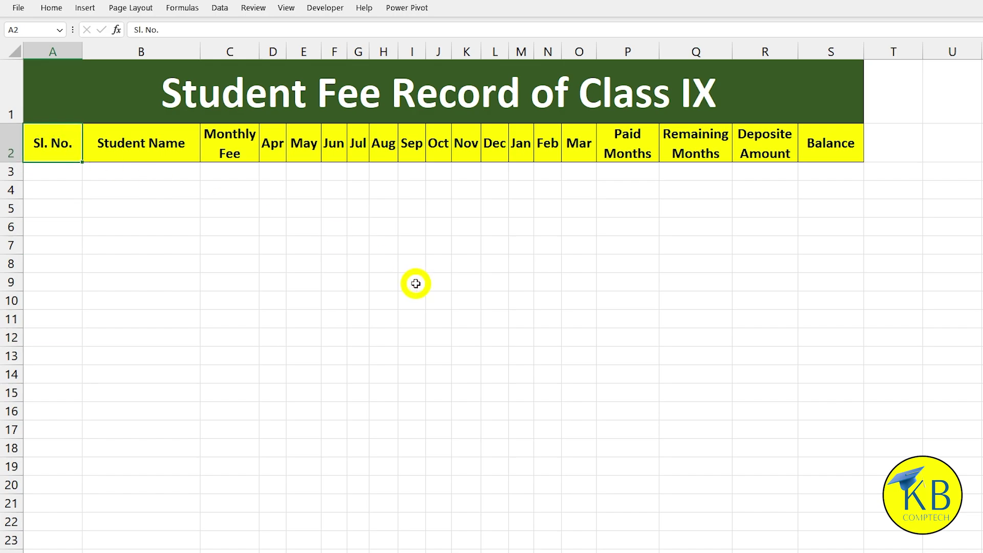
pyautogui.write('Roll N')
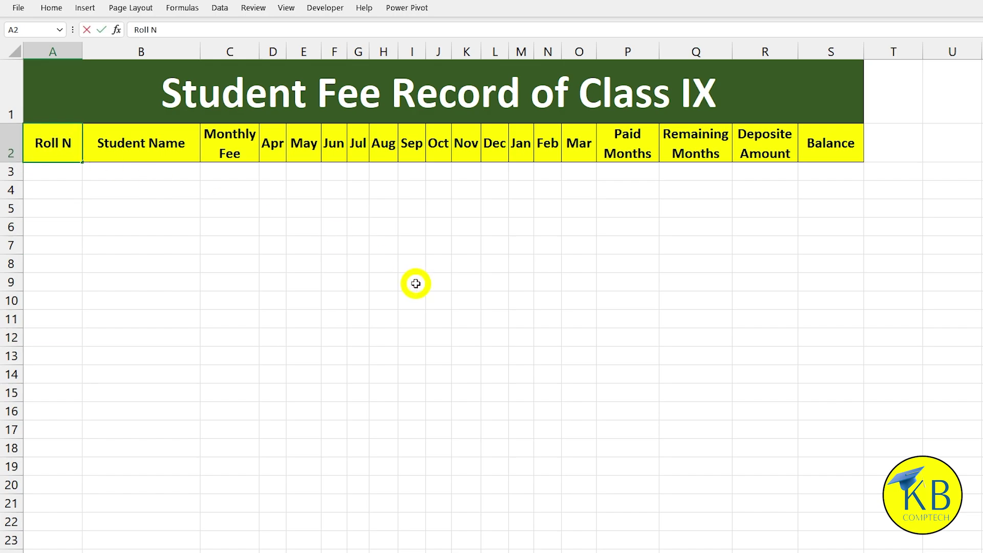
pyautogui.write('o.')
pyautogui.press('Return')
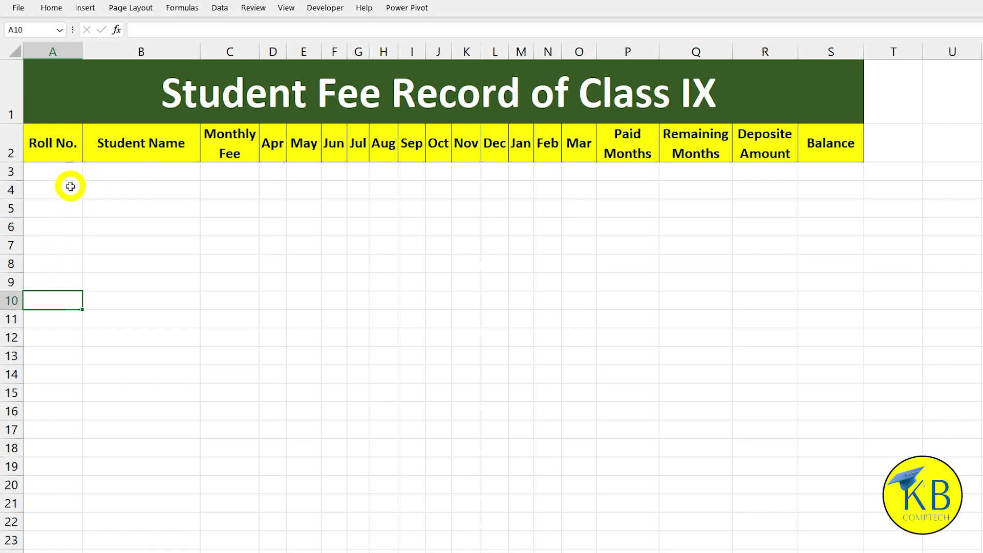
# Step: Give the table body A3:S12 borders on every cell and 12-point font
pyautogui.moveTo(66, 179); pyautogui.dragTo(831, 334)
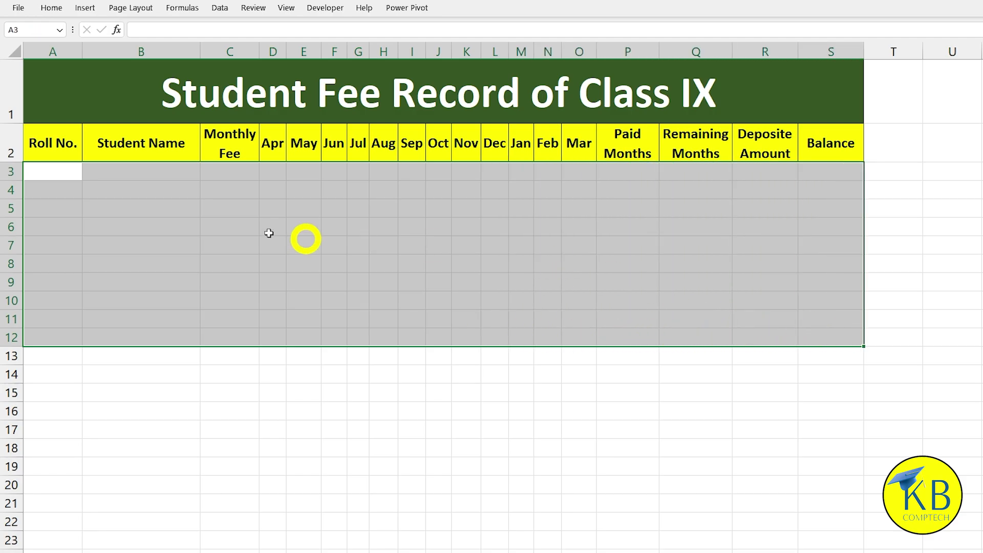
pyautogui.click(52, 8)
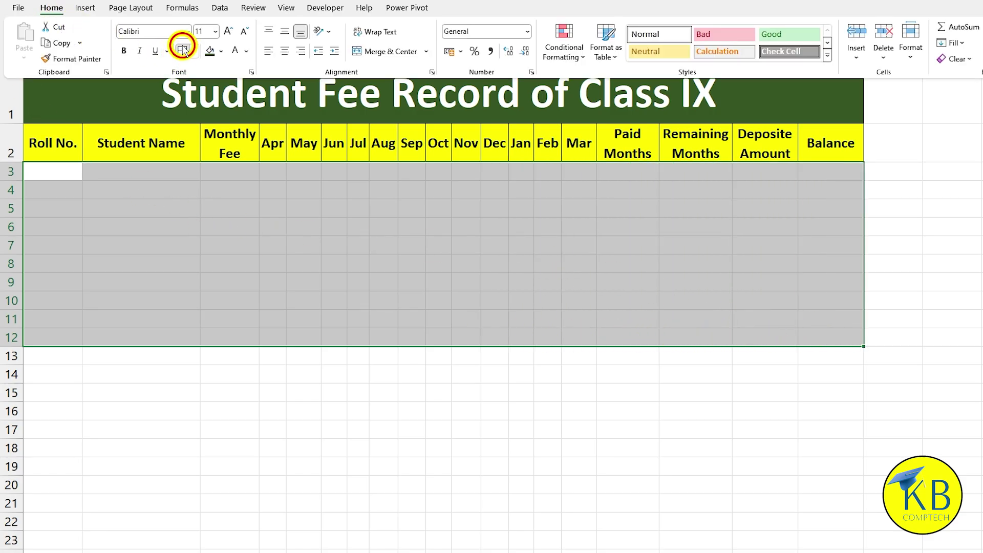
pyautogui.click(183, 50)
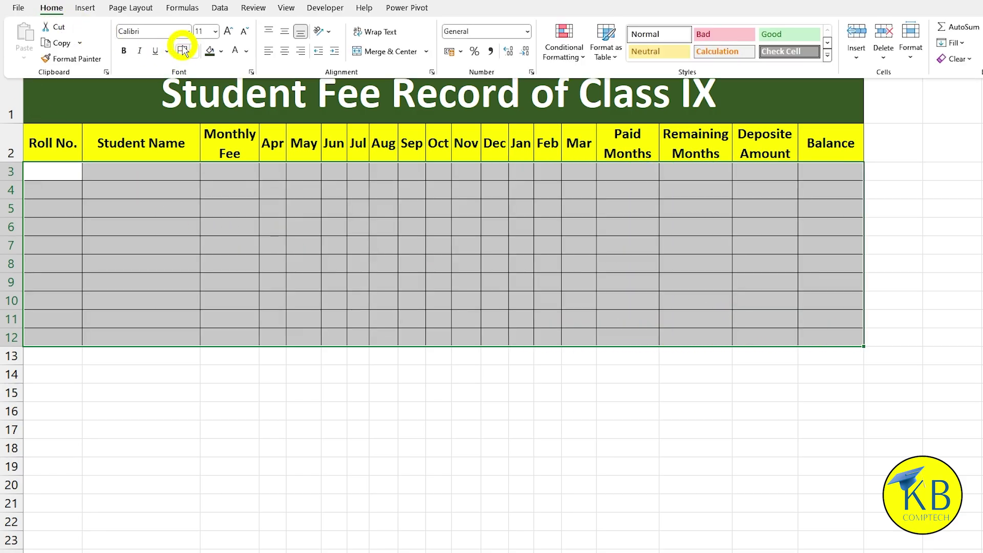
pyautogui.click(229, 32)
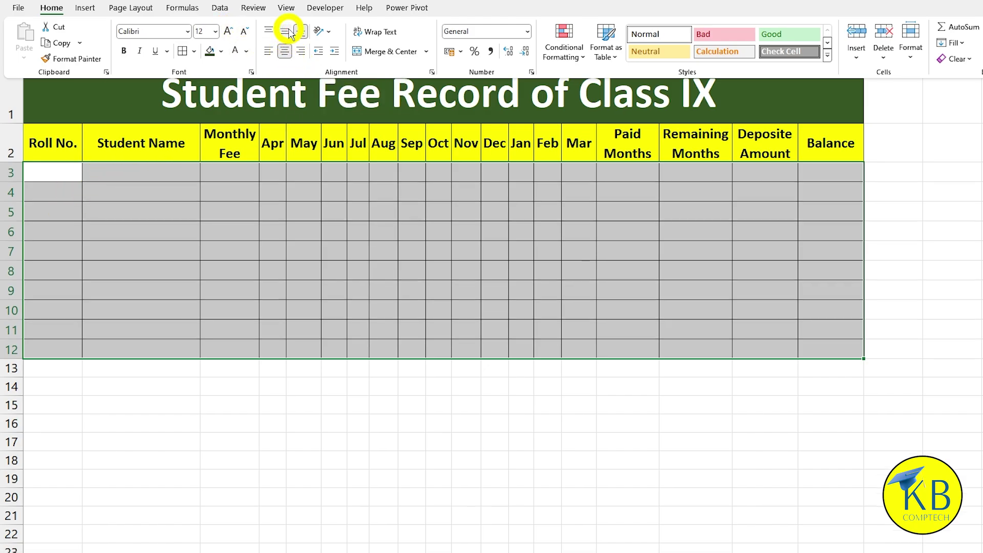
pyautogui.click(165, 166)
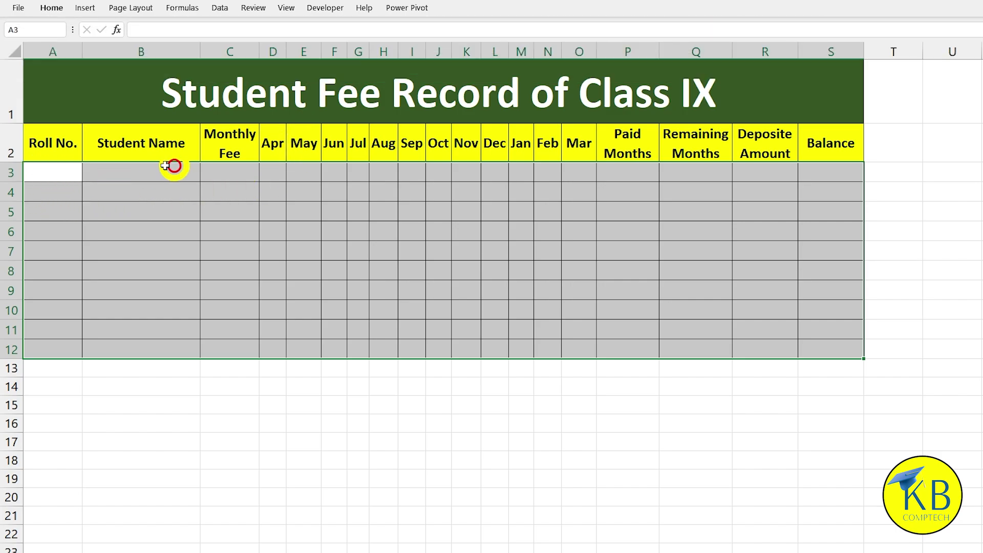
pyautogui.click(63, 175)
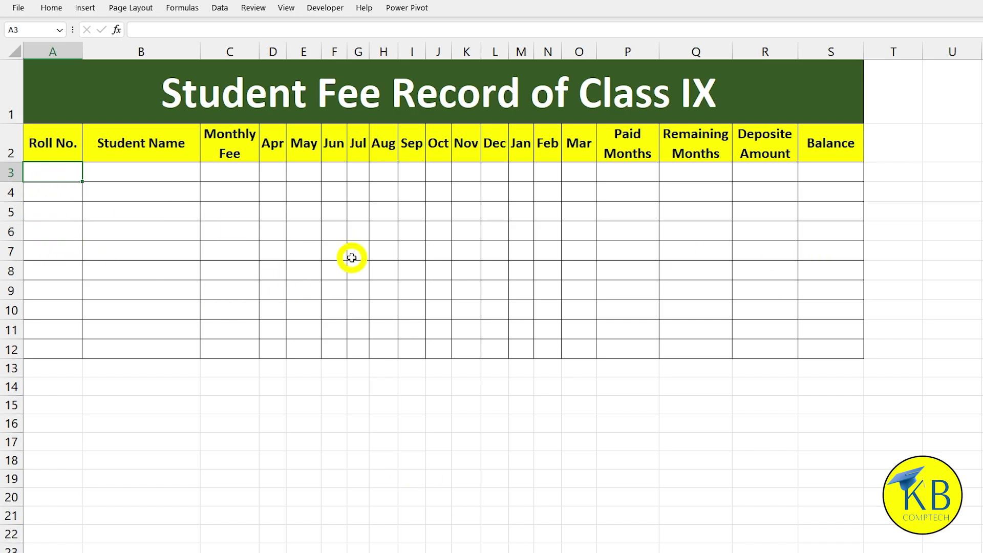
# Step: Enter roll numbers 1 and 2 in A3:A4 to start the roll number series
pyautogui.press('Return')
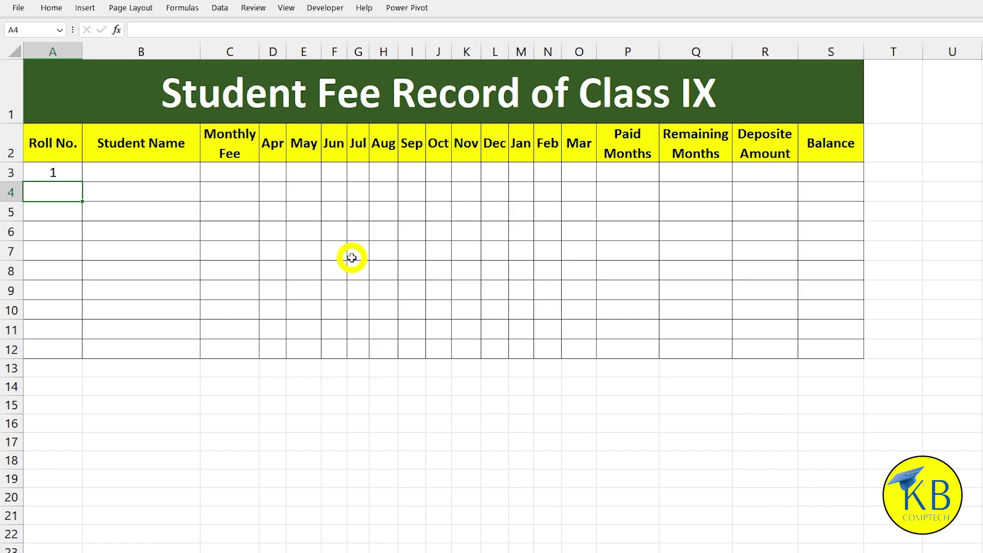
pyautogui.write('2')
pyautogui.press('Return')
pyautogui.moveTo(51, 172); pyautogui.dragTo(78, 355)
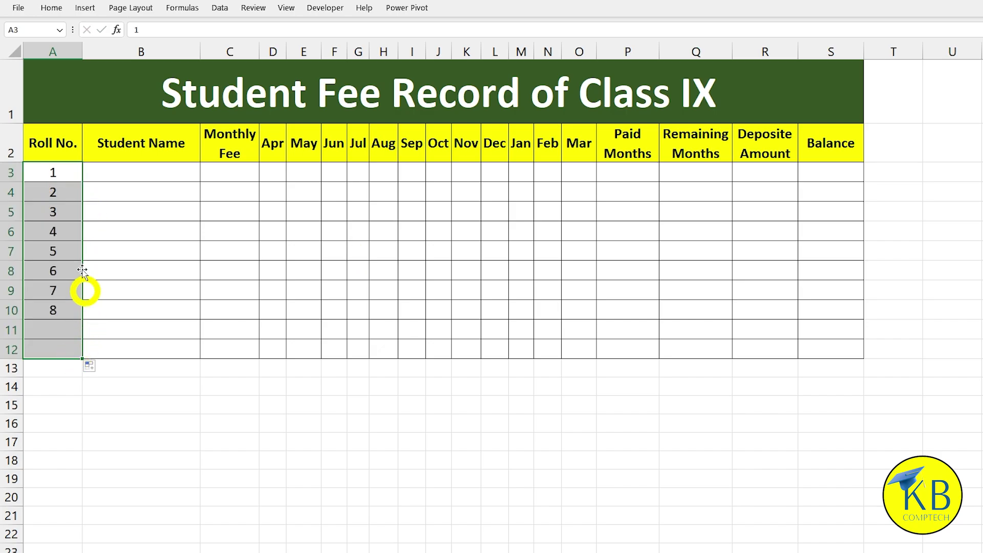
pyautogui.click(61, 174)
# Step: Copy the ten student names Jayanta to Rathin from the finished workbook into B3:B12
pyautogui.click(130, 172)
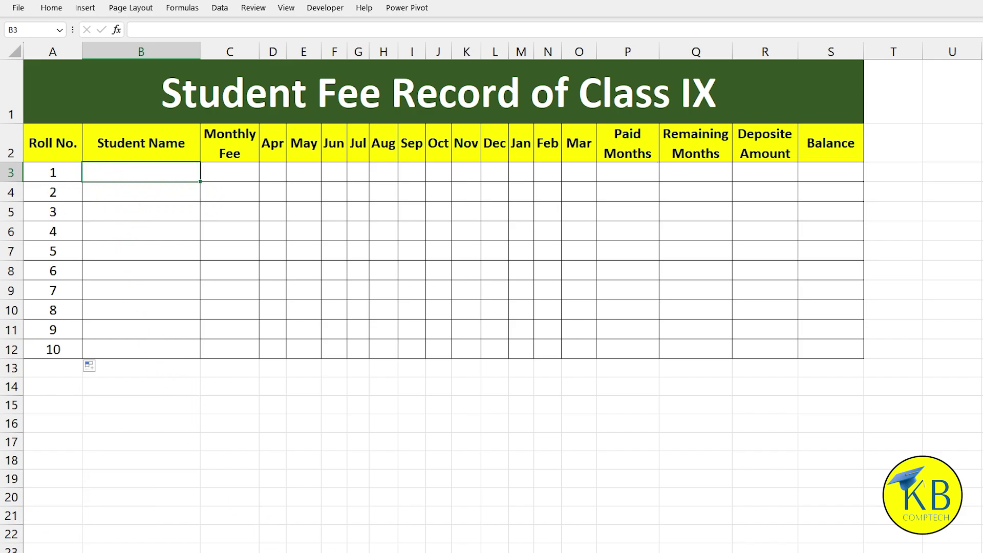
pyautogui.click(420, 543)
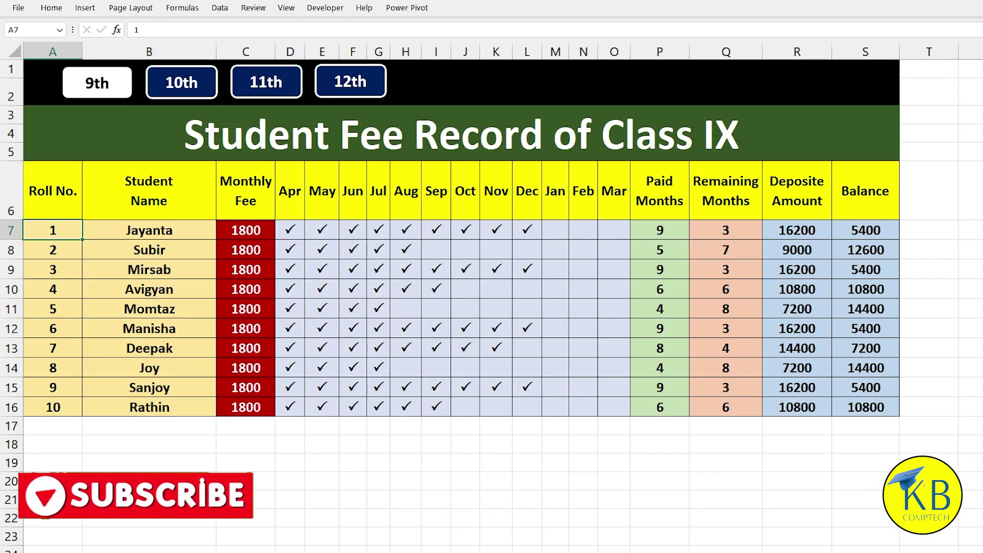
pyautogui.moveTo(131, 230); pyautogui.dragTo(132, 401)
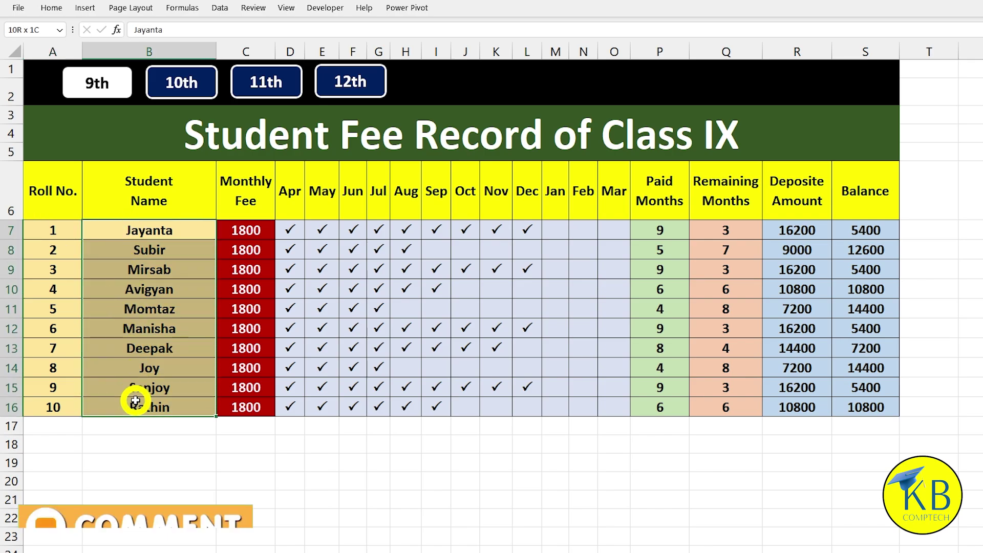
pyautogui.hotkey('ctrl', 'c')
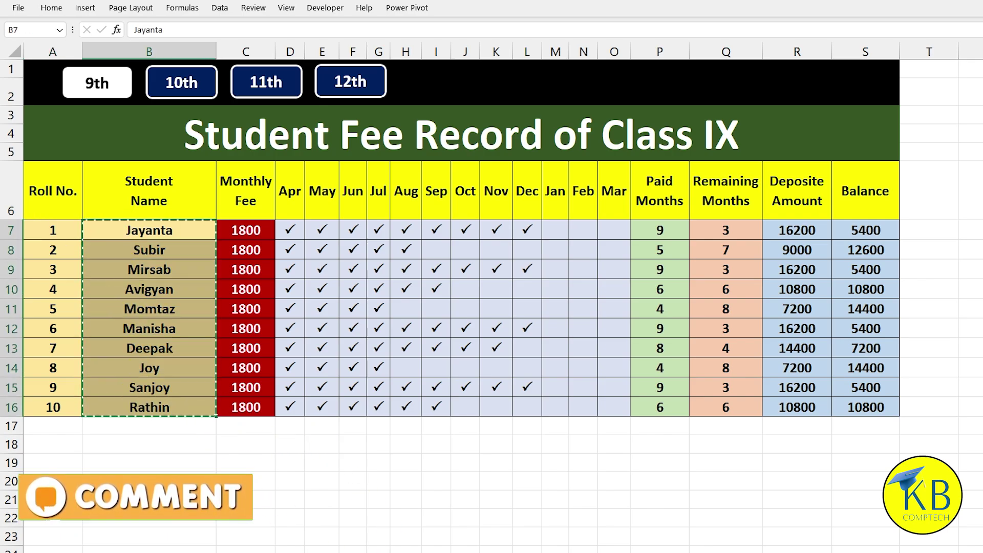
pyautogui.hotkey('alt', 'Tab')
pyautogui.hotkey('ctrl', 'v')
pyautogui.click(163, 190)
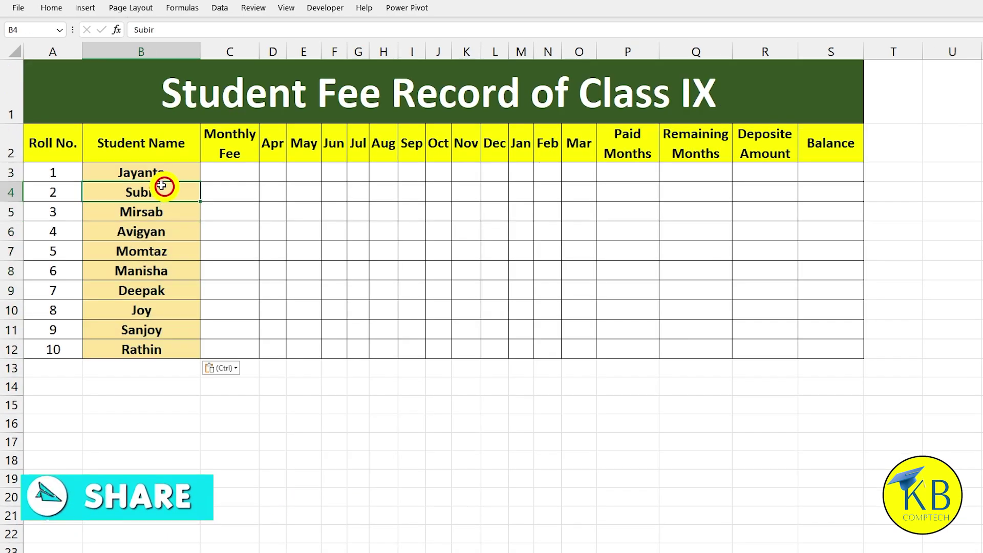
pyautogui.moveTo(50, 175); pyautogui.dragTo(845, 350)
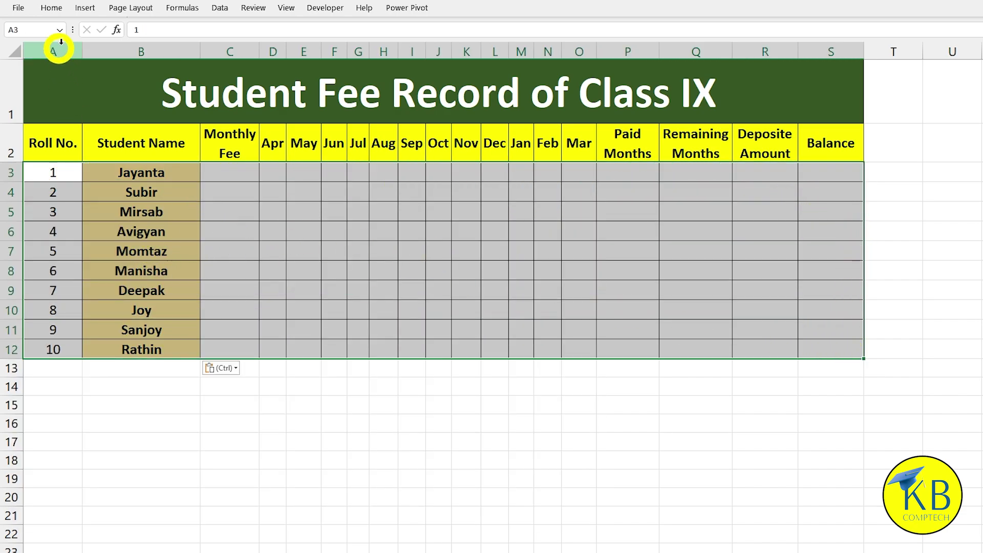
# Step: Make the roll numbers bold
pyautogui.click(53, 12)
pyautogui.click(124, 51)
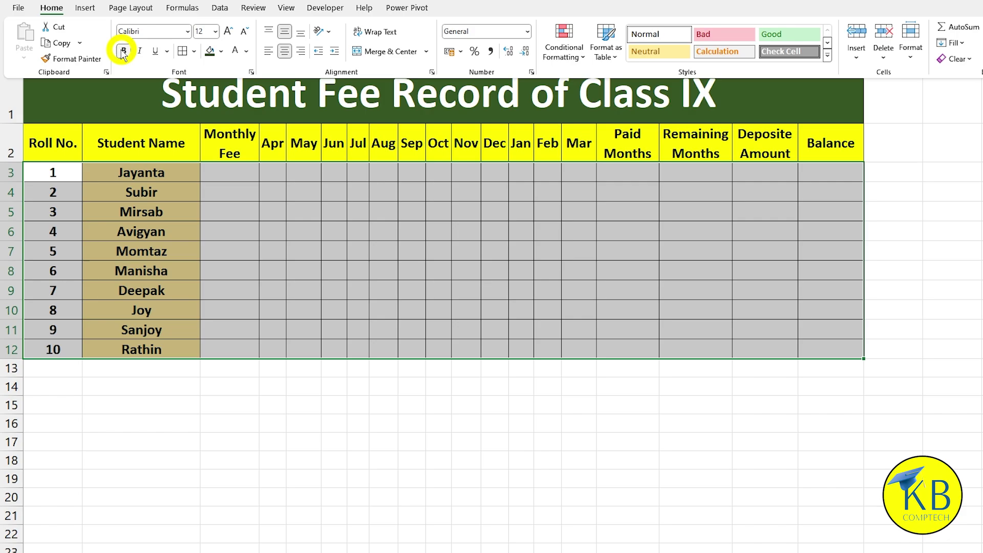
pyautogui.click(114, 221)
# Step: Enter a Monthly Fee of 1800 in C3 and fill it down to C12
pyautogui.click(230, 174)
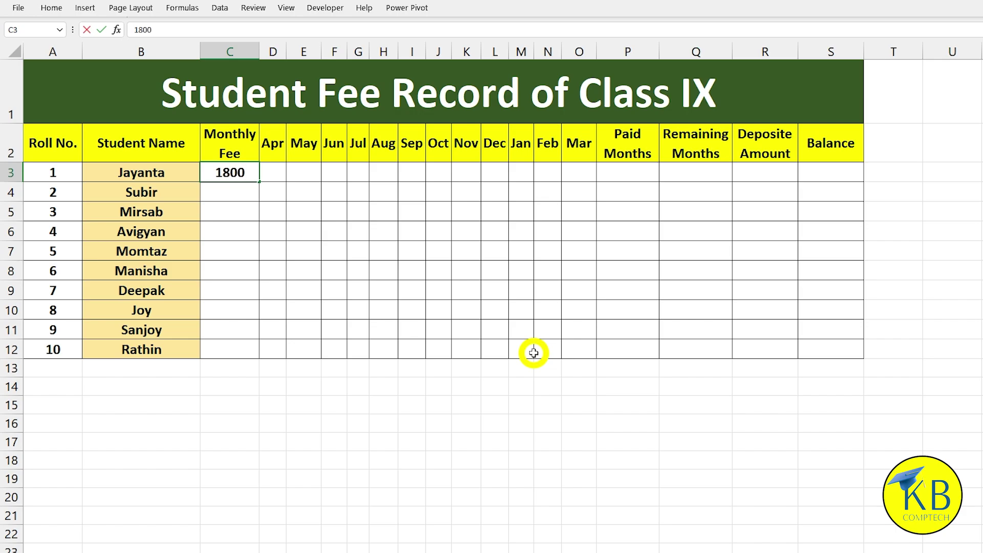
pyautogui.press('Return')
pyautogui.click(253, 178)
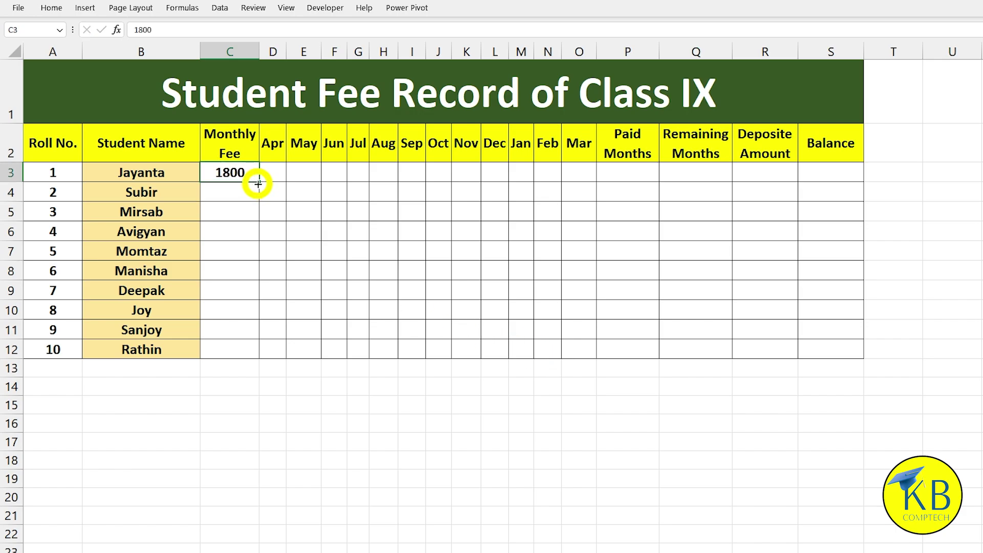
pyautogui.moveTo(258, 182); pyautogui.dragTo(257, 360)
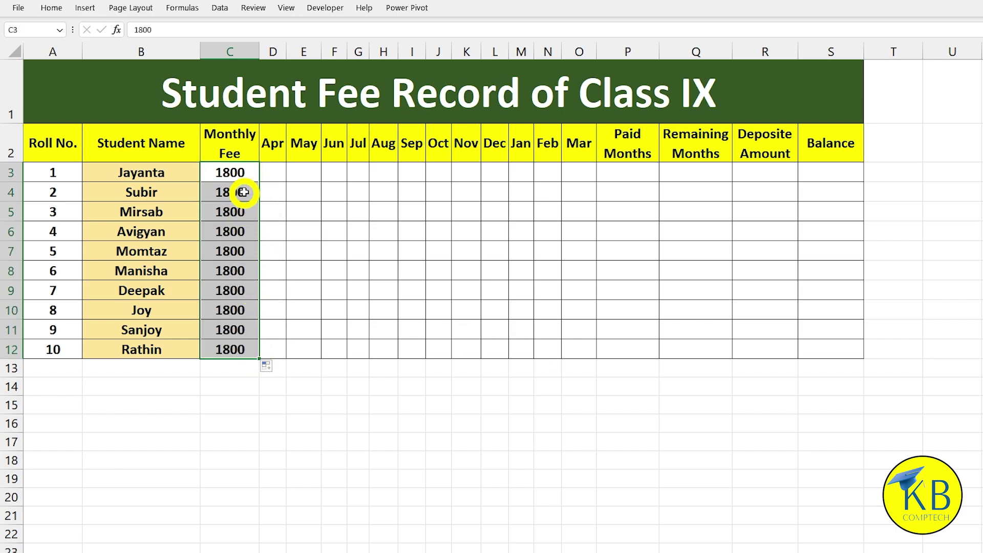
pyautogui.click(244, 175)
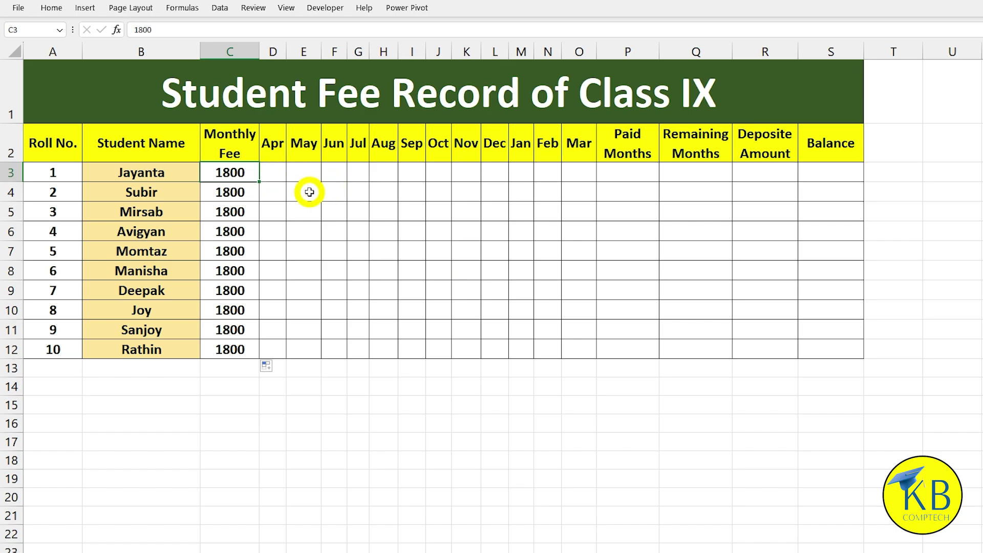
pyautogui.click(271, 175)
pyautogui.click(405, 169)
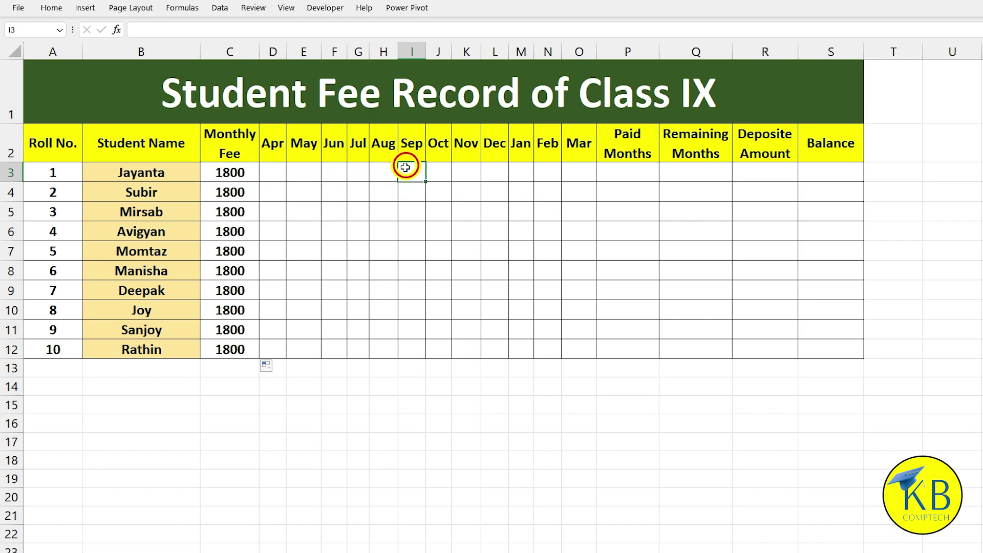
# Step: Apply the Wingdings 2 font to the month cells D3:O12
pyautogui.click(284, 172)
pyautogui.click(282, 183)
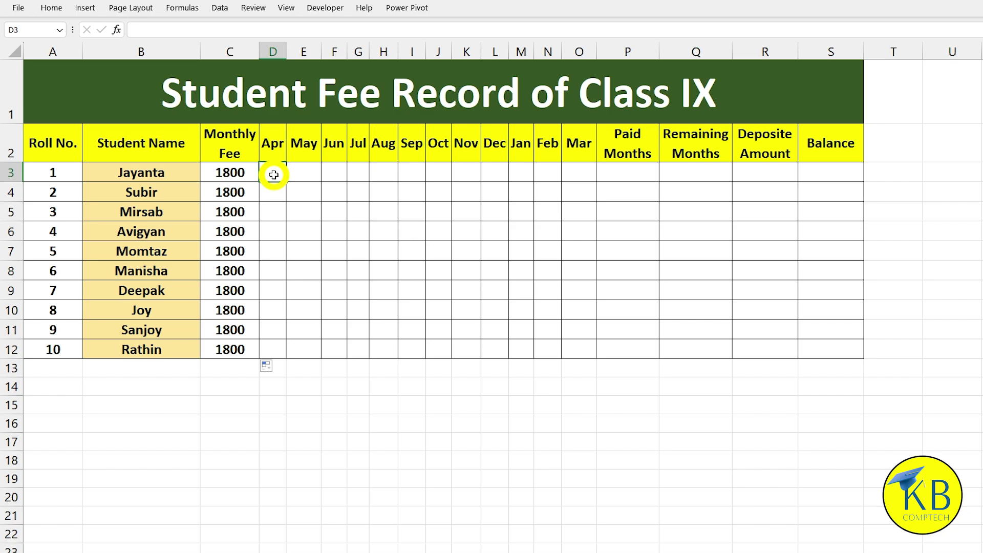
pyautogui.moveTo(273, 173); pyautogui.dragTo(568, 346)
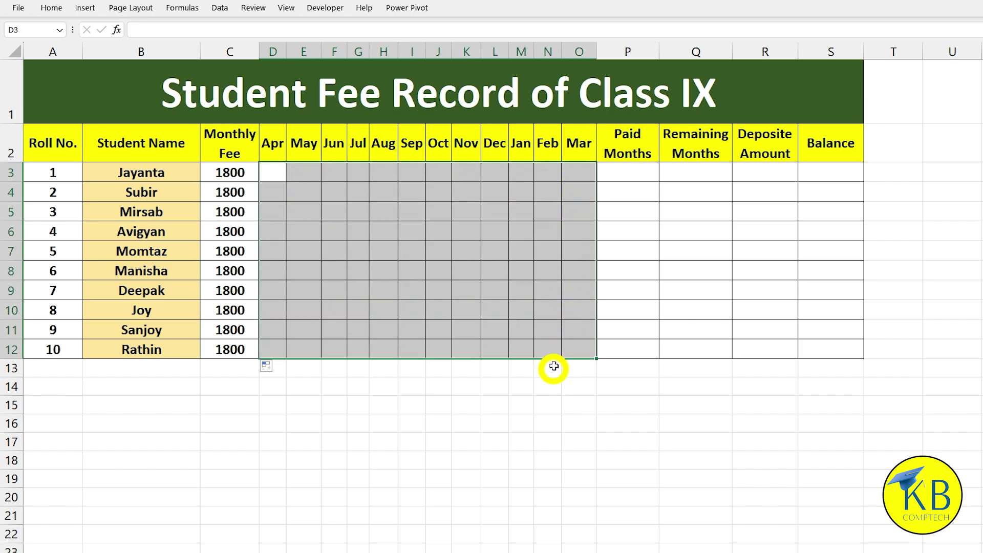
pyautogui.click(49, 10)
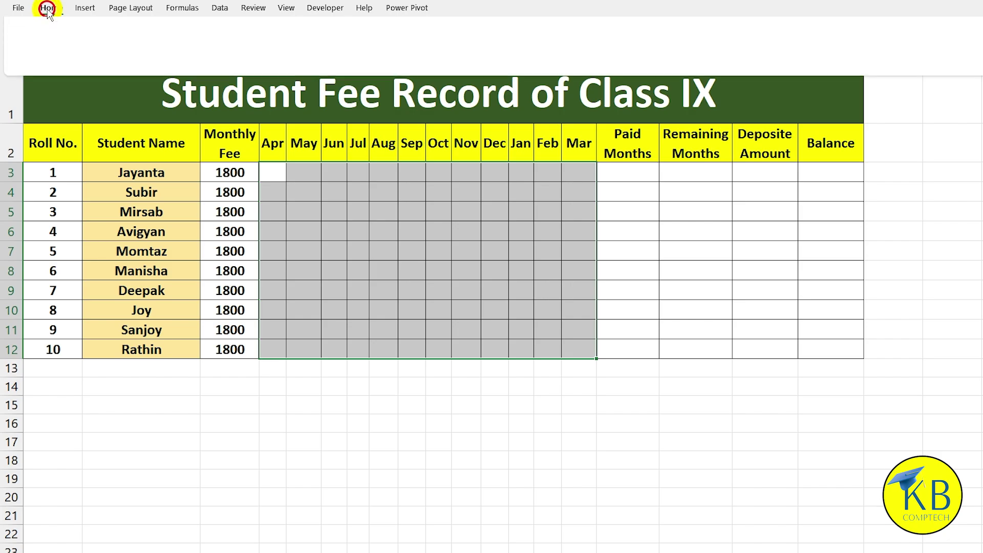
pyautogui.click(188, 32)
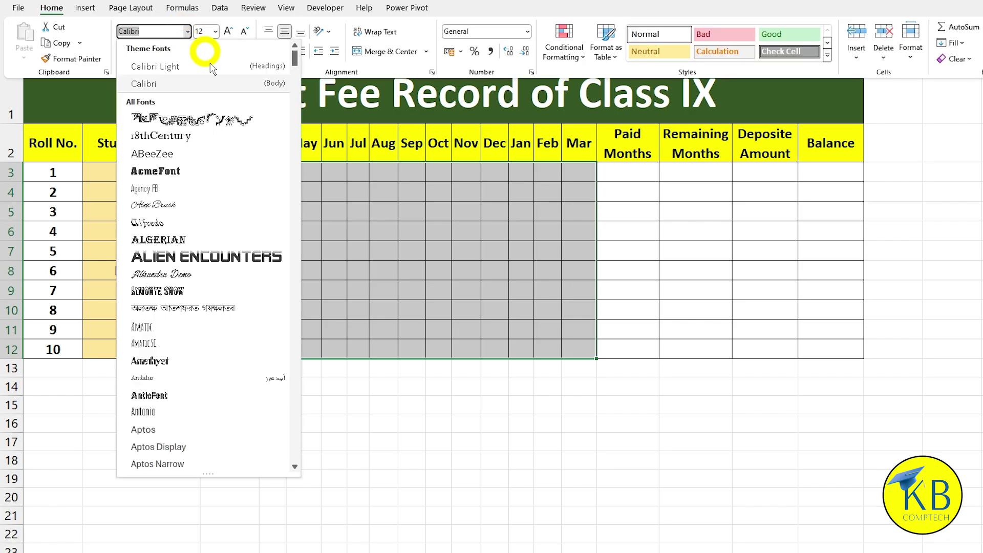
pyautogui.moveTo(292, 44); pyautogui.dragTo(306, 451)
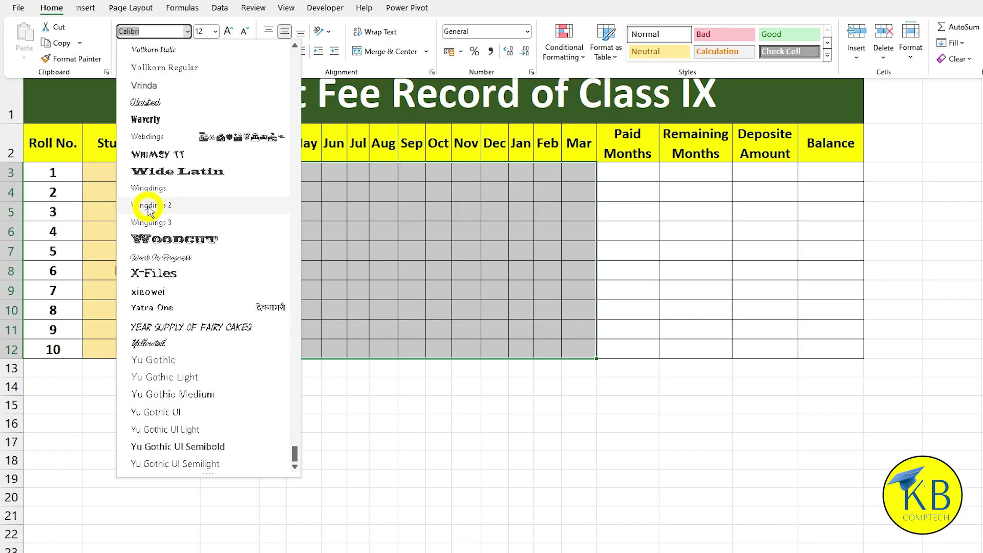
pyautogui.click(152, 214)
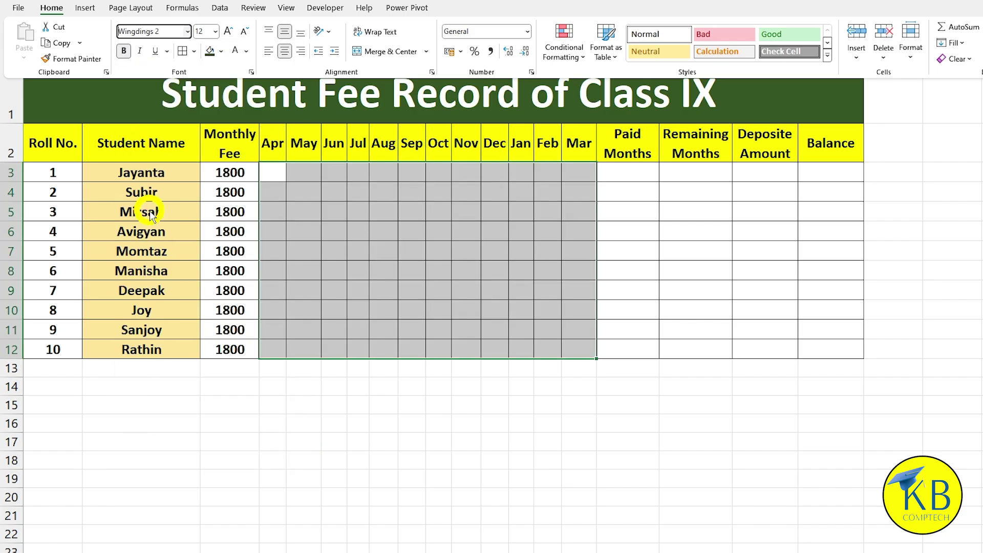
pyautogui.click(272, 177)
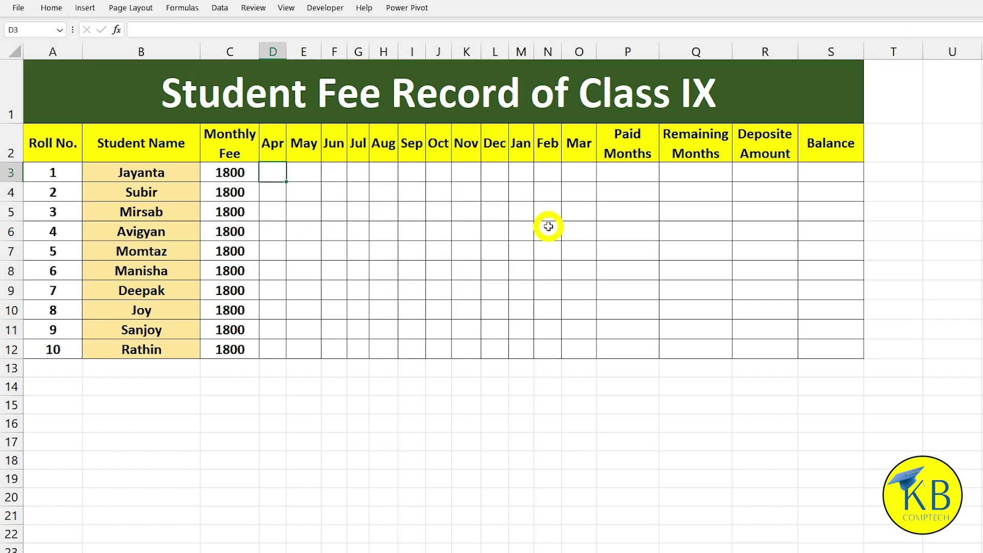
# Step: Enter Wingdings 2 check marks for each student's paid months, e.g. Apr through Dec for the first student
pyautogui.press('Return')
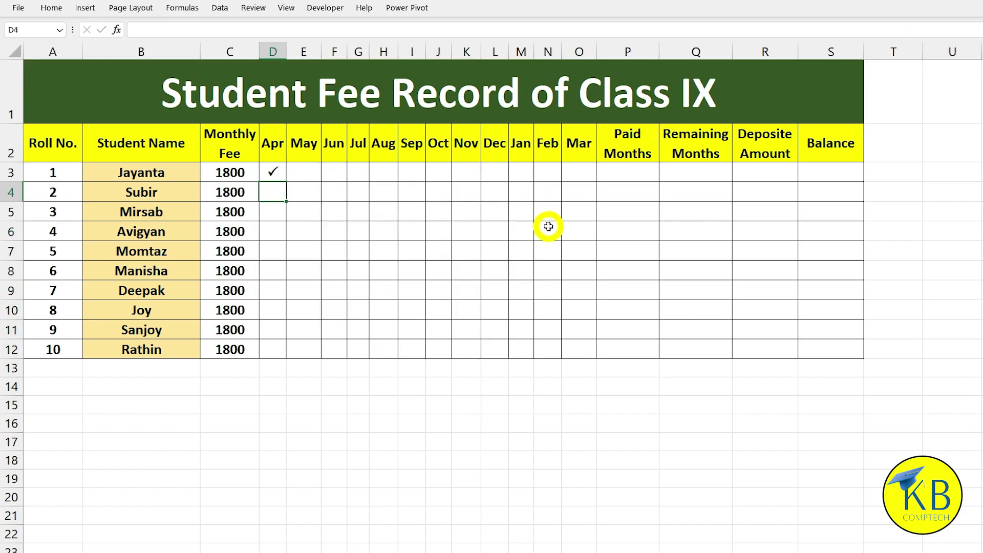
pyautogui.click(305, 174)
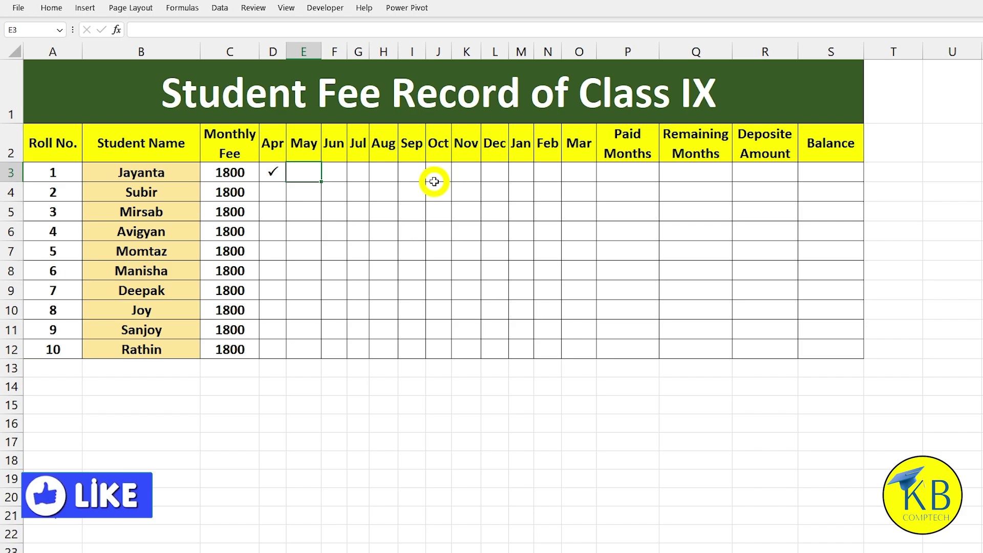
pyautogui.press('Return')
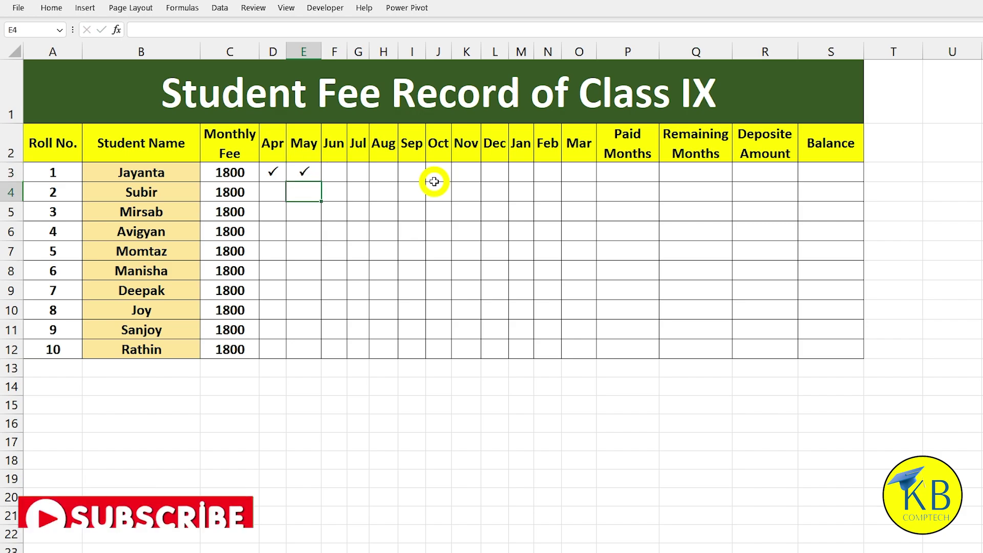
pyautogui.click(272, 175)
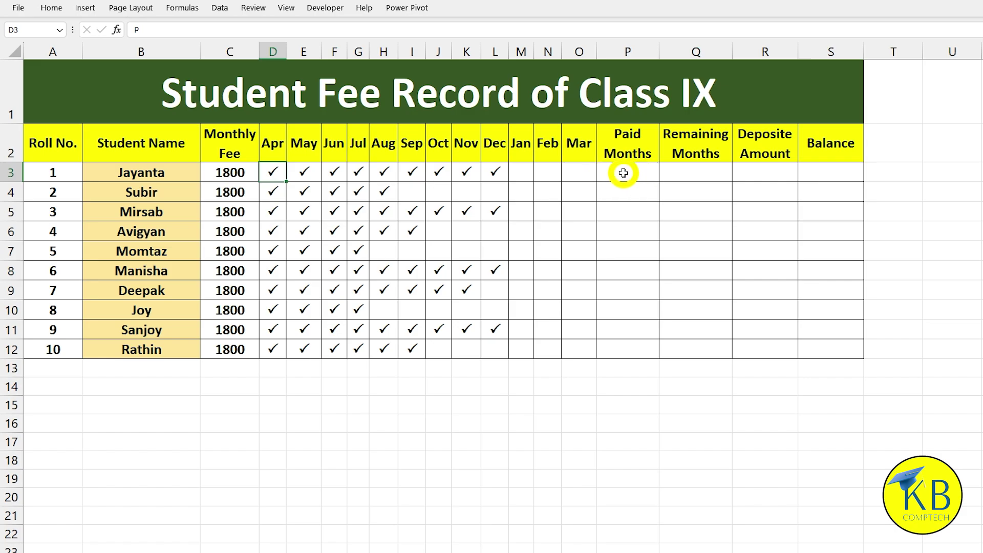
pyautogui.click(624, 173)
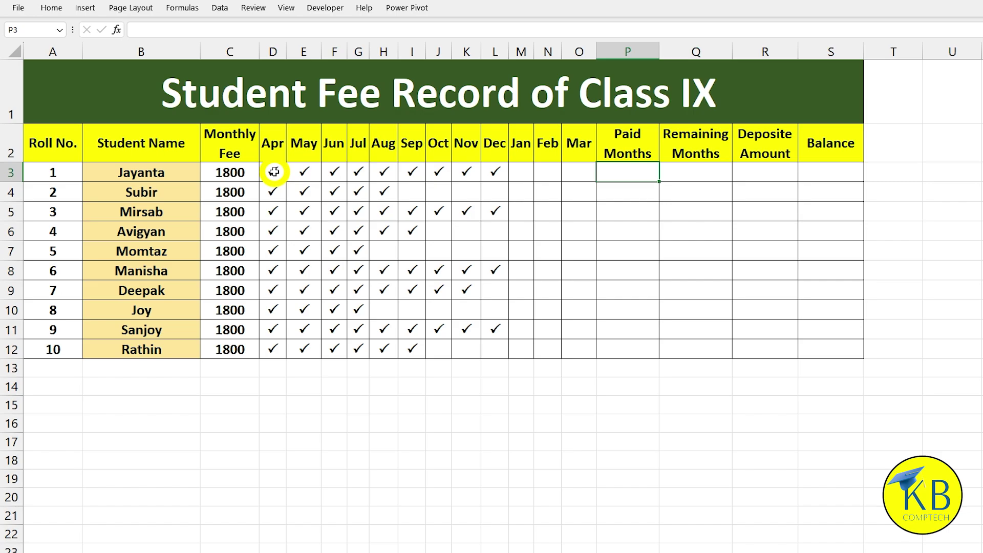
pyautogui.moveTo(274, 172); pyautogui.dragTo(579, 172)
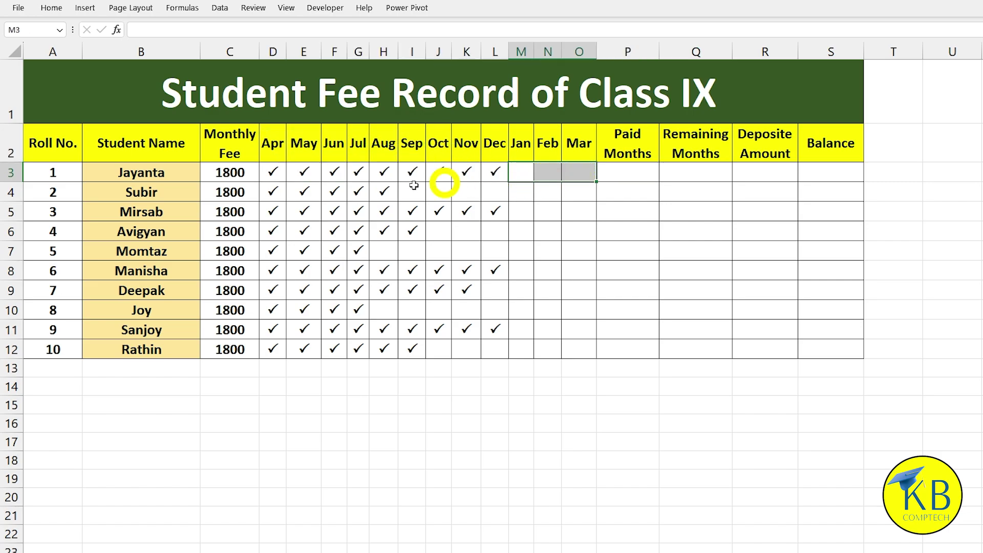
pyautogui.click(635, 176)
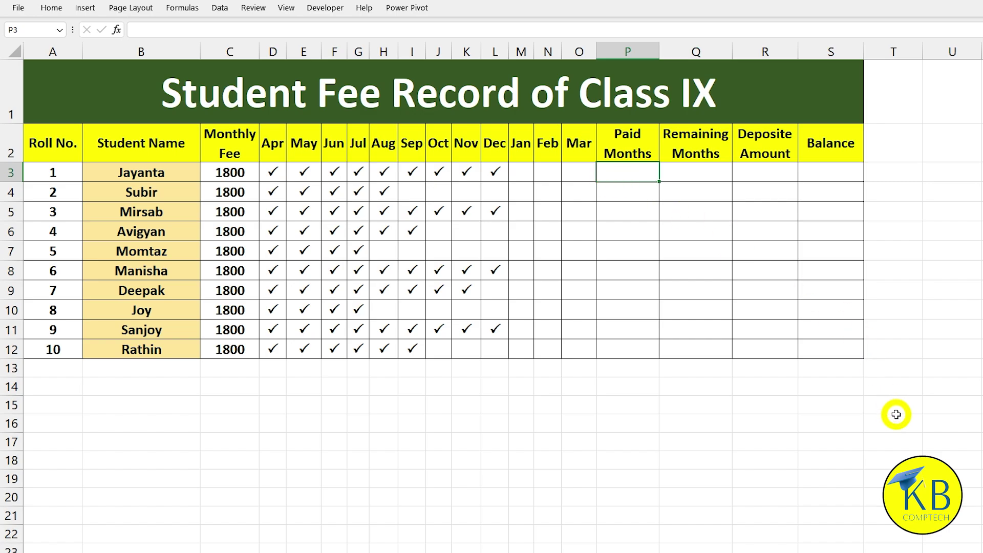
# Step: Enter a COUNTIF formula in P3 counting the ticked cells in D3:O3
pyautogui.write('COUNTIF')
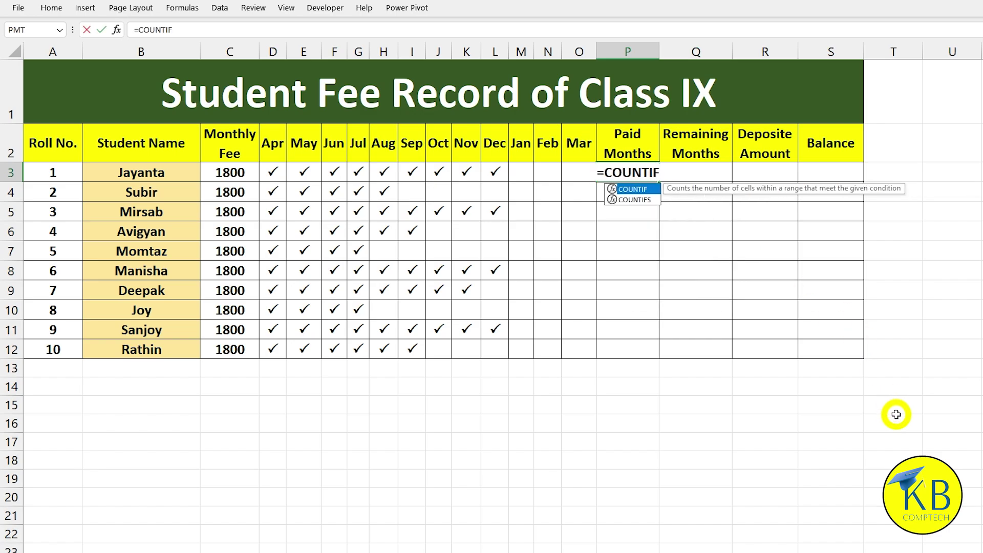
pyautogui.write('(')
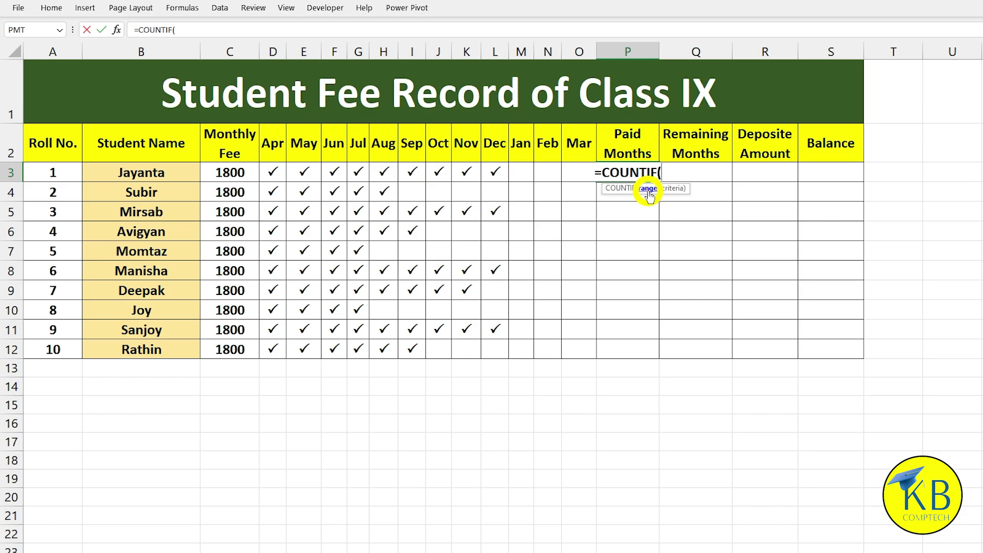
pyautogui.click(273, 176)
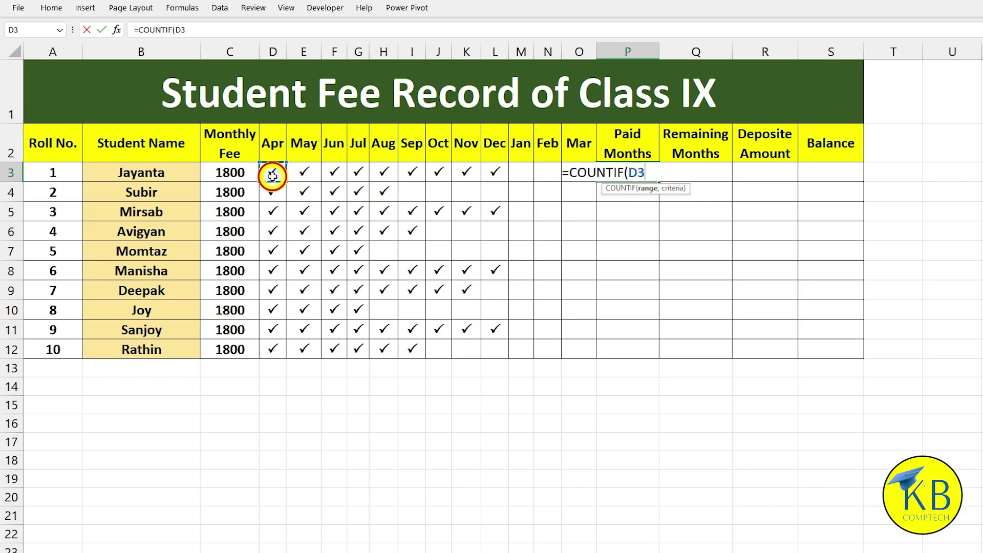
pyautogui.moveTo(272, 176); pyautogui.dragTo(582, 173)
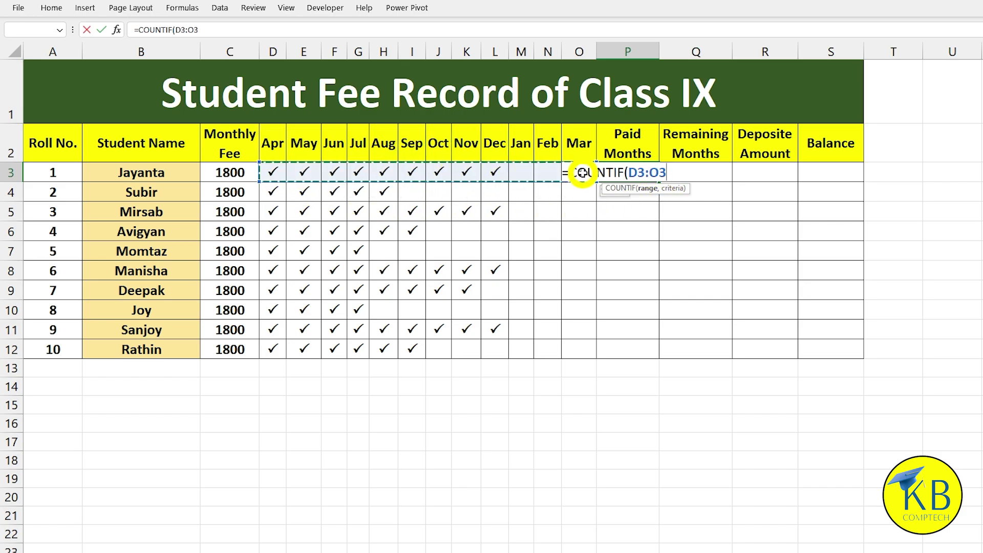
pyautogui.write(',"P')
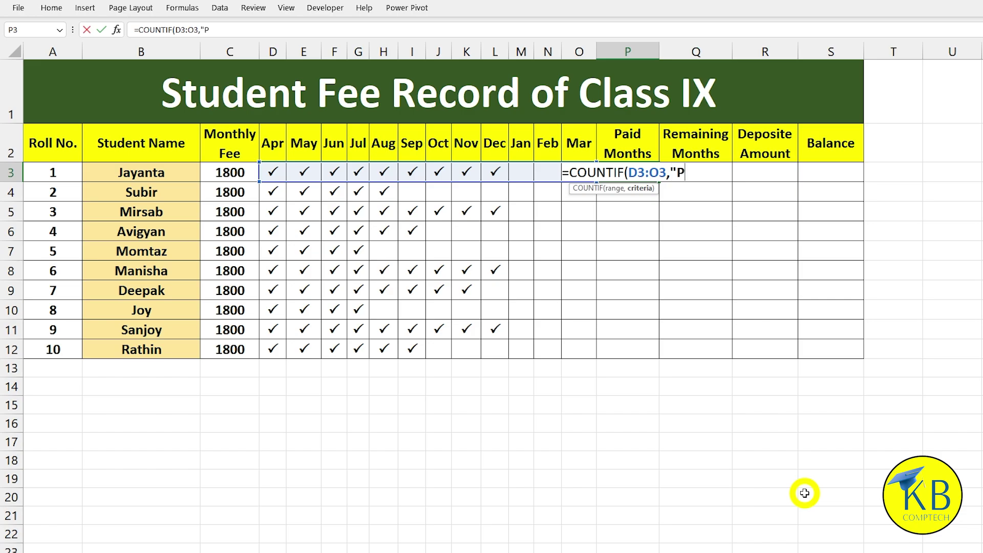
pyautogui.write(')')
pyautogui.press('Return')
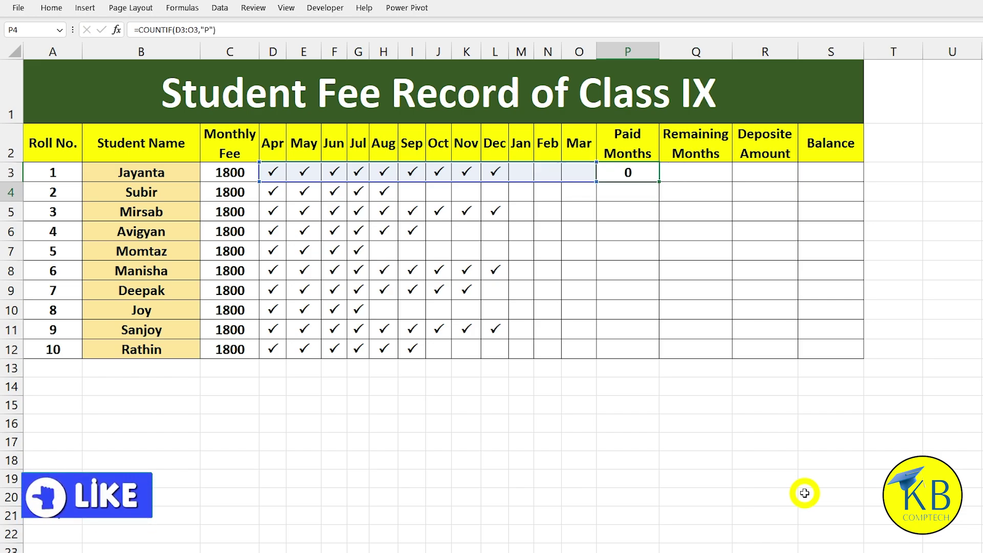
# Step: Copy the Paid Months COUNTIF formula down to P12
pyautogui.click(634, 172)
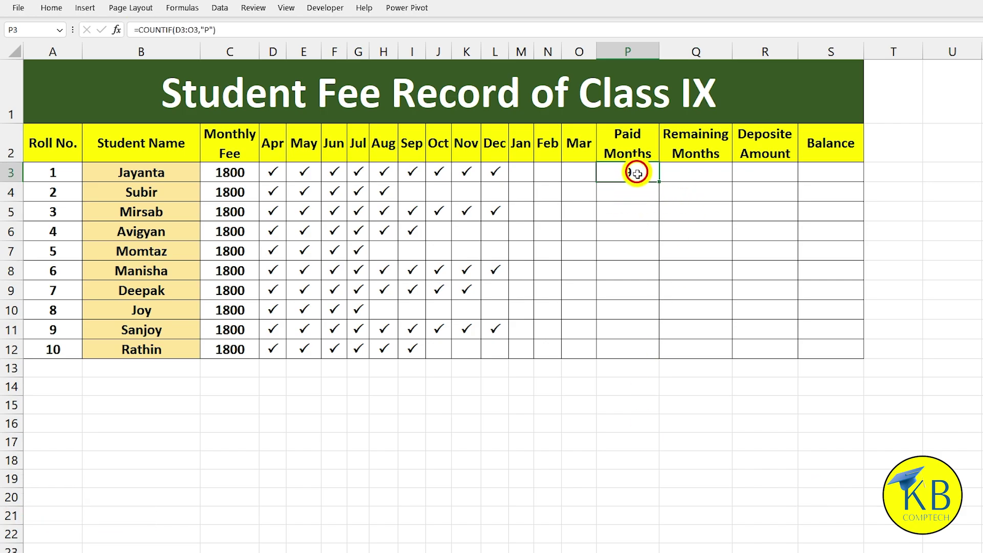
pyautogui.moveTo(660, 183); pyautogui.dragTo(660, 359)
pyautogui.click(625, 172)
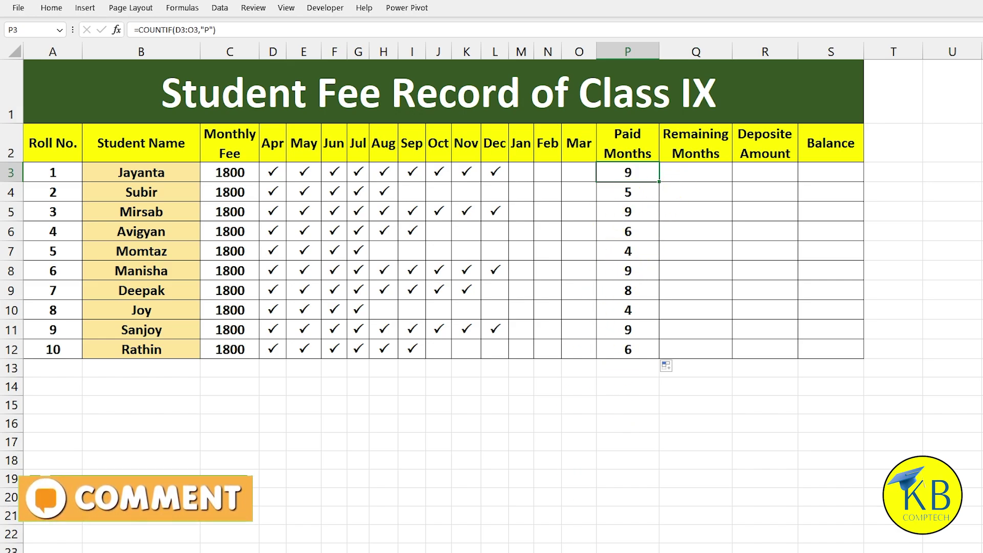
pyautogui.click(709, 173)
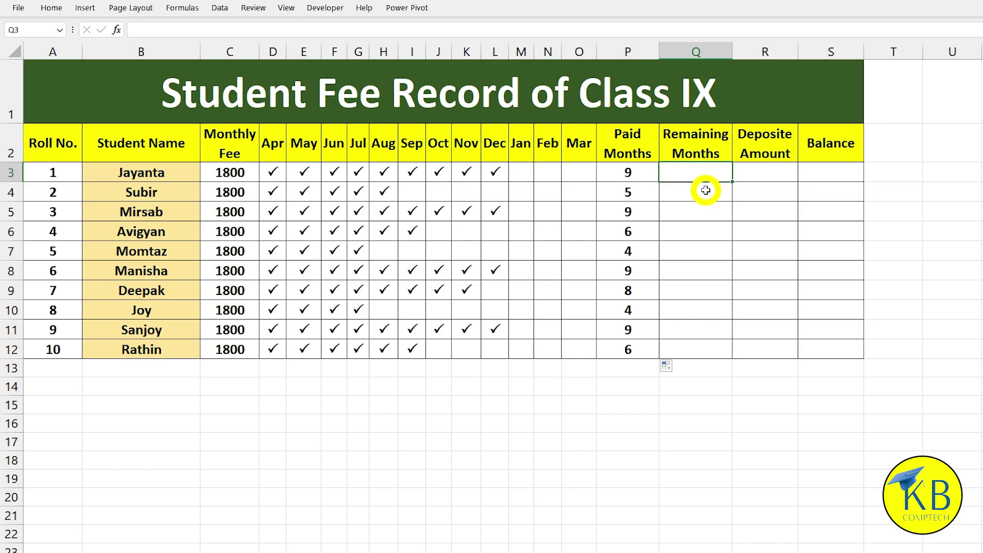
# Step: Enter =COUNTBLANK(D3:O3) in Q3 to count the first student's unpaid months
pyautogui.write('COUNTBAL')
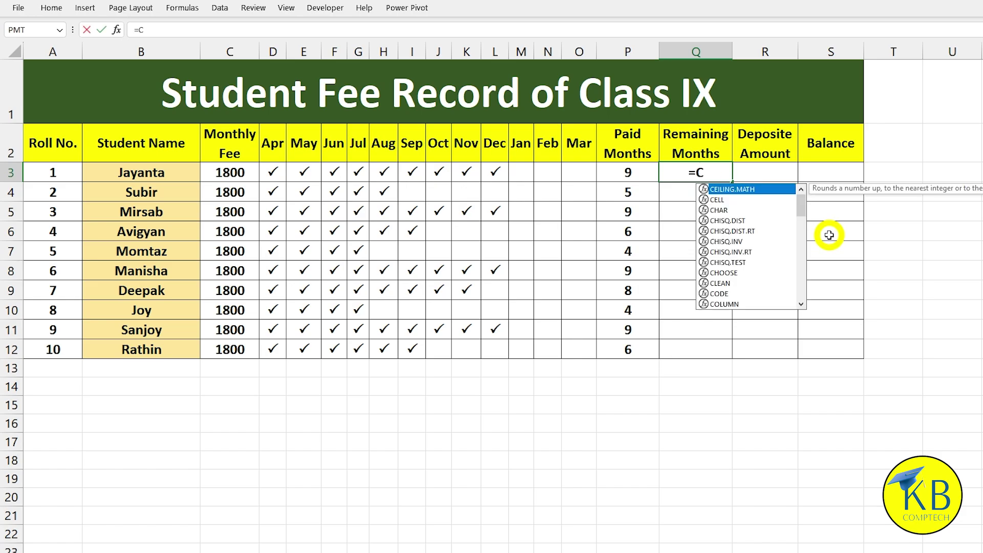
pyautogui.press('BackSpace')
pyautogui.press('BackSpace')
pyautogui.write('LANK(')
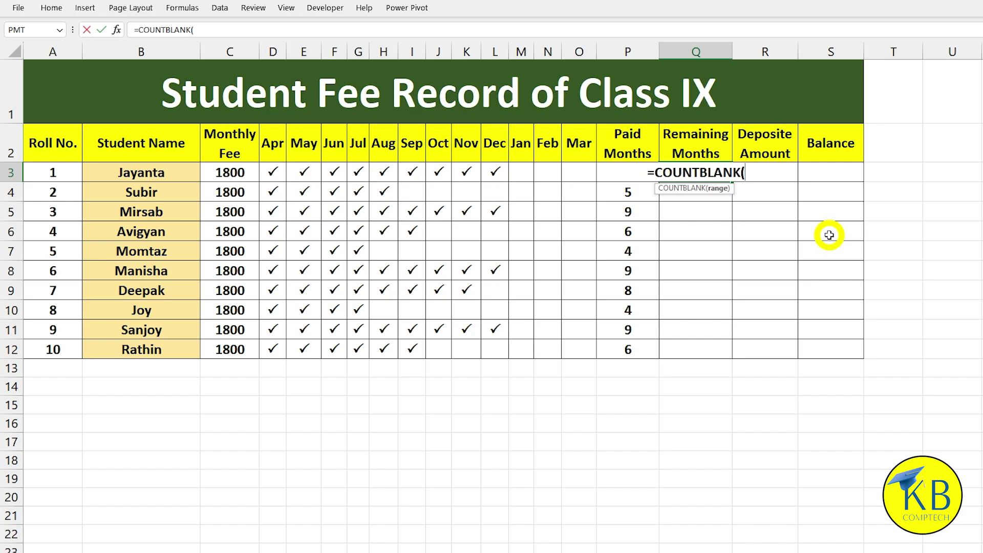
pyautogui.moveTo(273, 173); pyautogui.dragTo(570, 174)
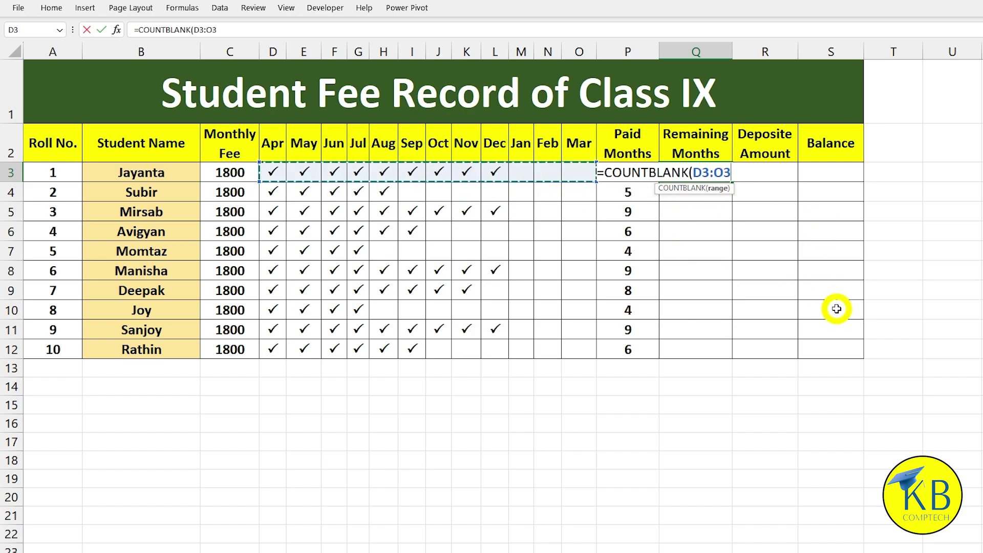
pyautogui.write(')')
pyautogui.press('Return')
# Step: Copy the Remaining Months formula down to Q12
pyautogui.click(697, 176)
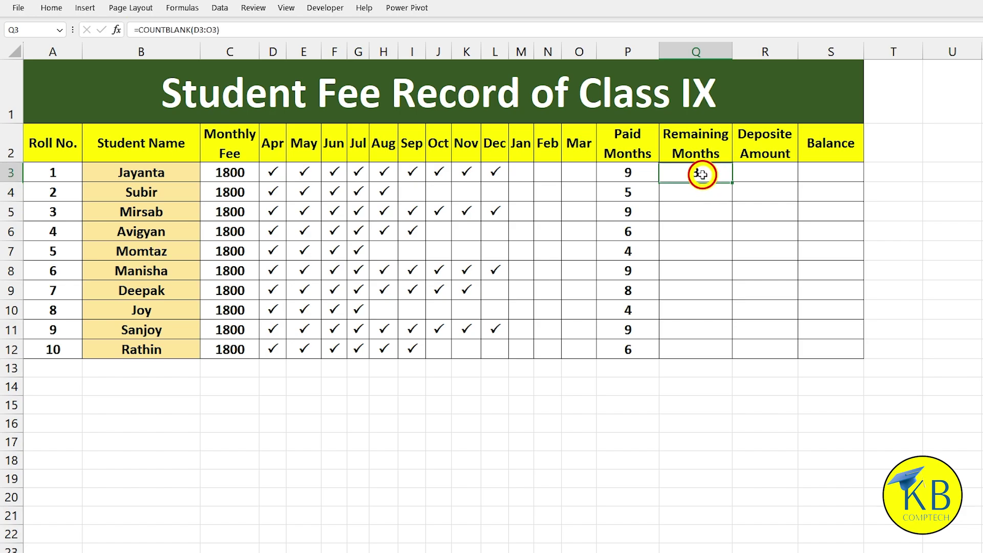
pyautogui.doubleClick(732, 181)
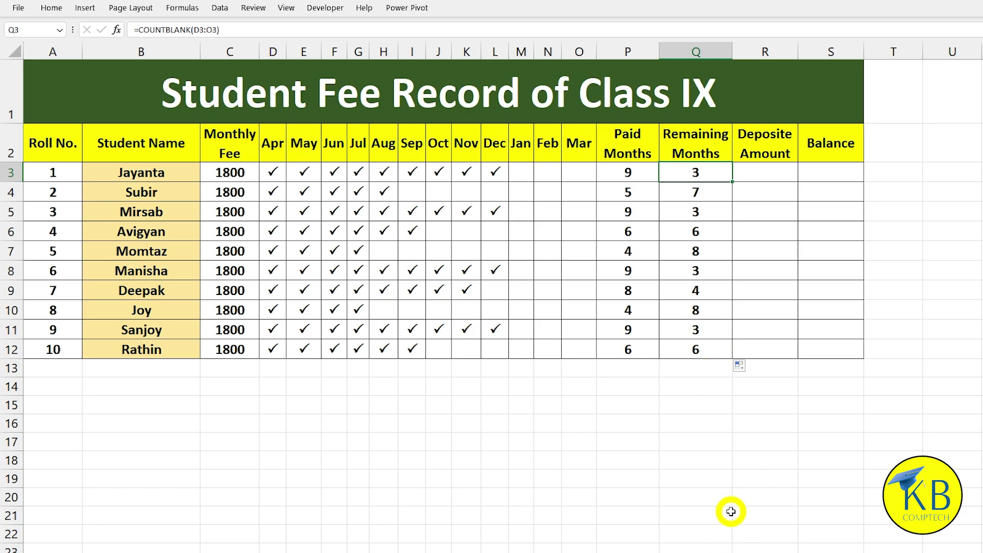
pyautogui.click(772, 178)
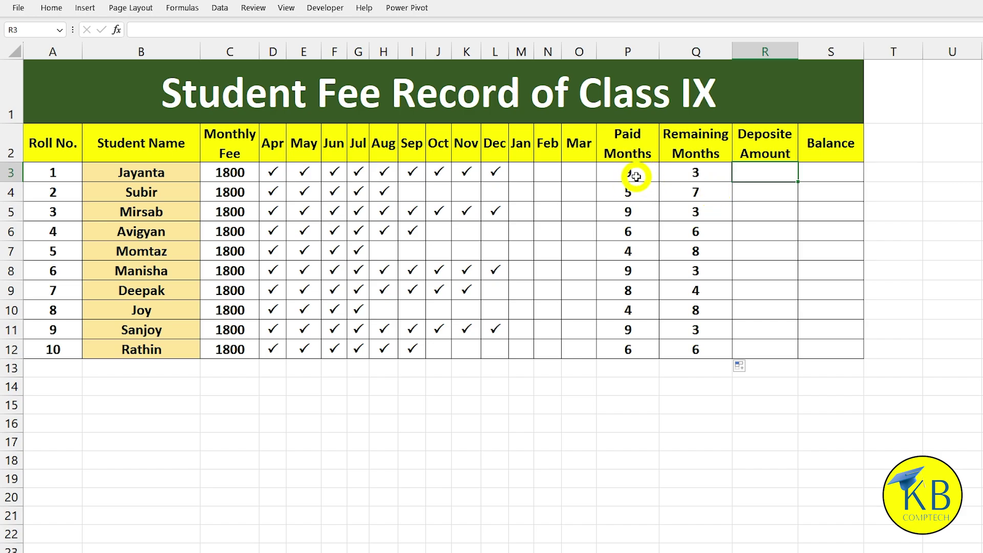
# Step: Enter =C3*P3 in R3, giving 16200 for roll 1
pyautogui.click(636, 176)
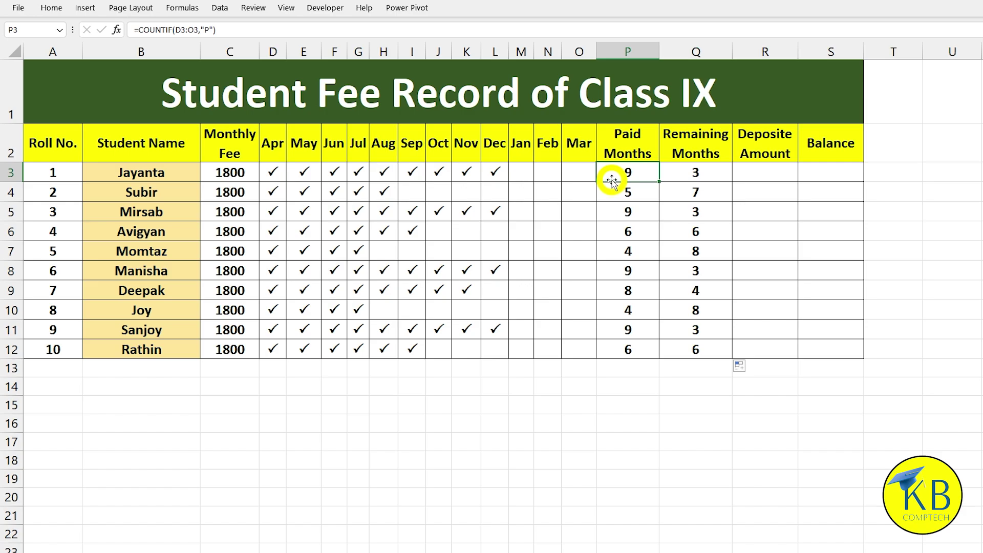
pyautogui.click(747, 180)
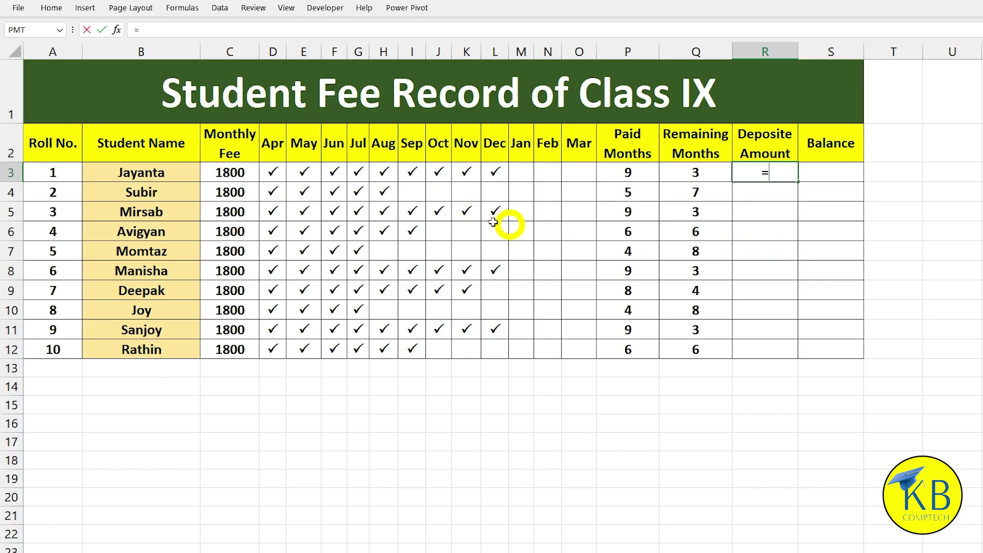
pyautogui.click(237, 173)
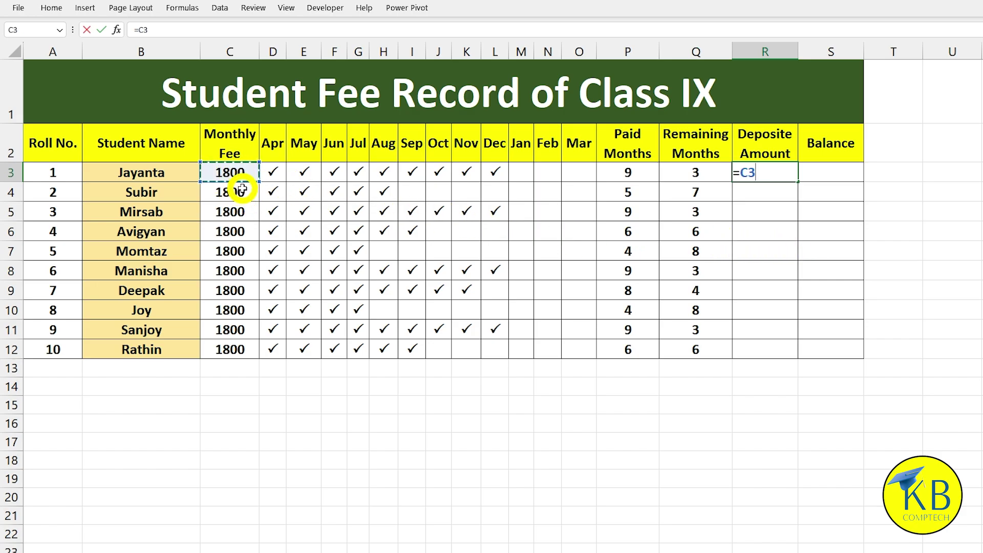
pyautogui.write('*')
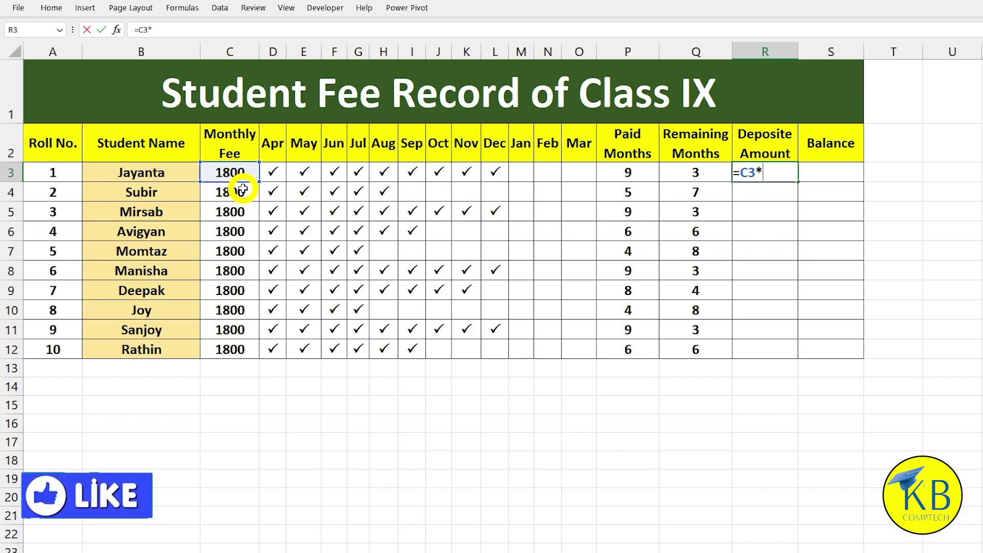
pyautogui.click(623, 178)
pyautogui.press('Return')
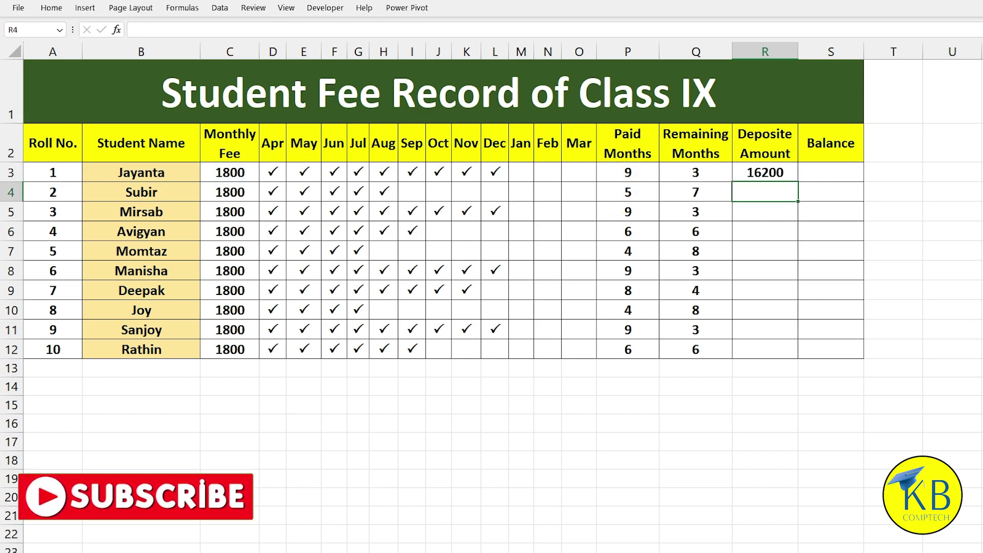
# Step: Fill the Deposite Amount formula down to R12
pyautogui.click(766, 176)
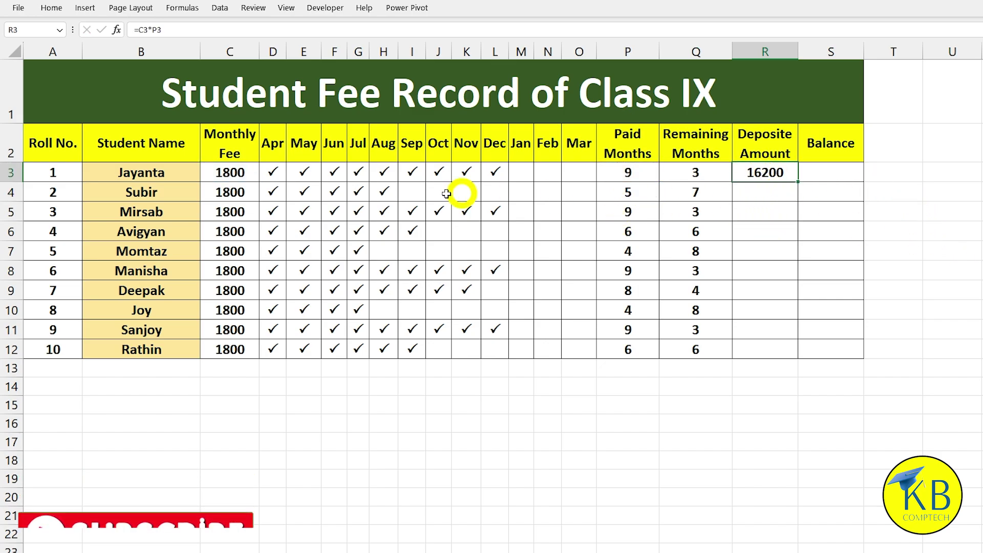
pyautogui.doubleClick(798, 182)
pyautogui.press('Down')
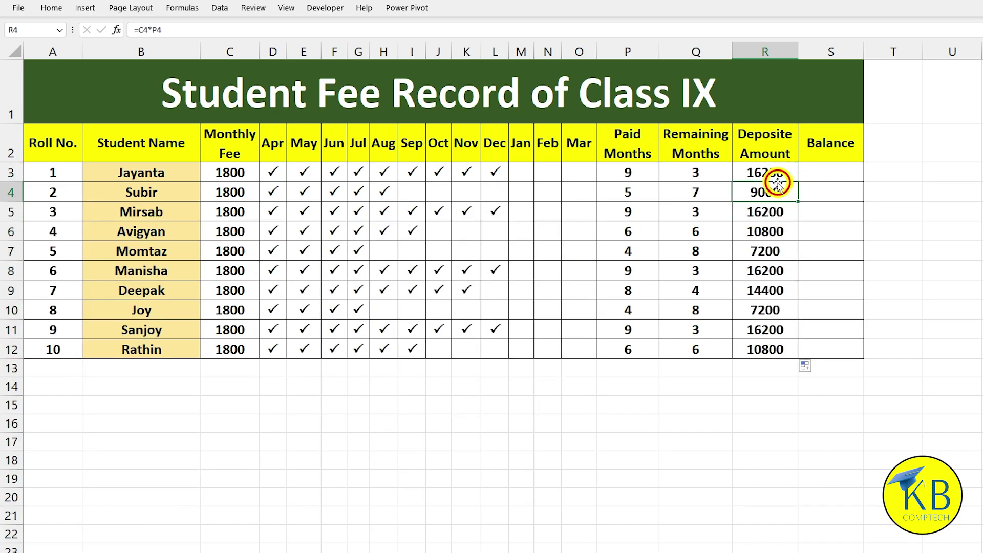
pyautogui.click(835, 171)
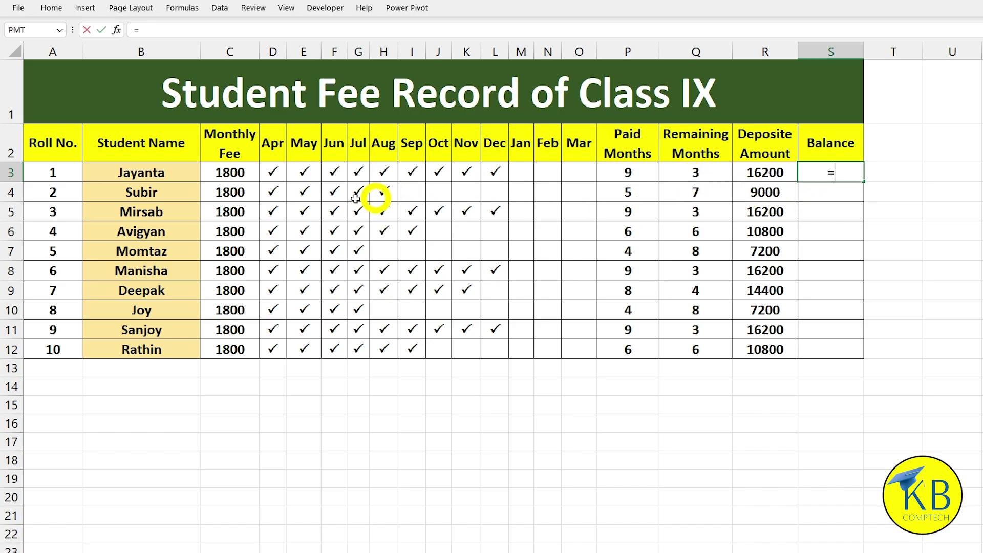
# Step: Enter =C3*Q3 in S3 and fill it down to S12, giving 5400 for roll 1
pyautogui.click(241, 174)
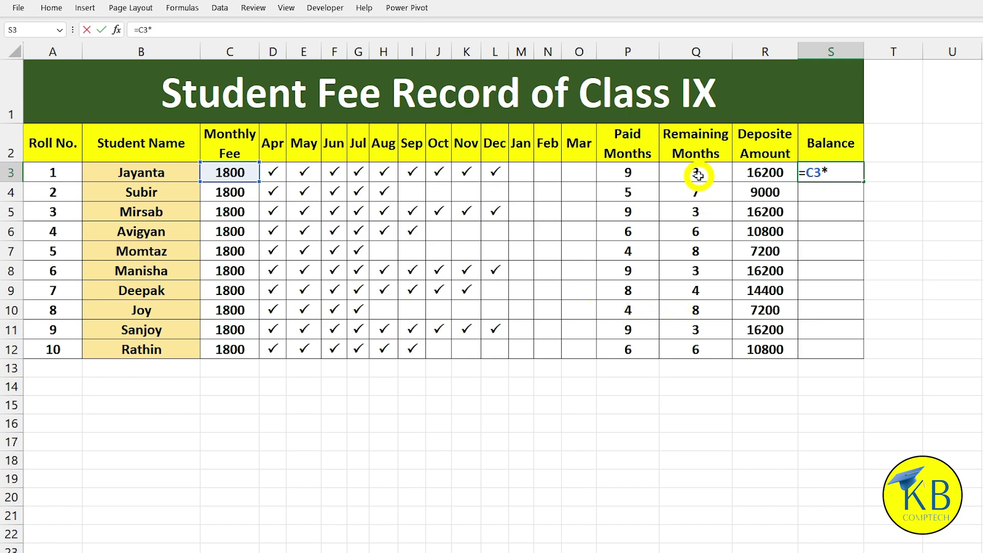
pyautogui.click(697, 174)
pyautogui.press('Return')
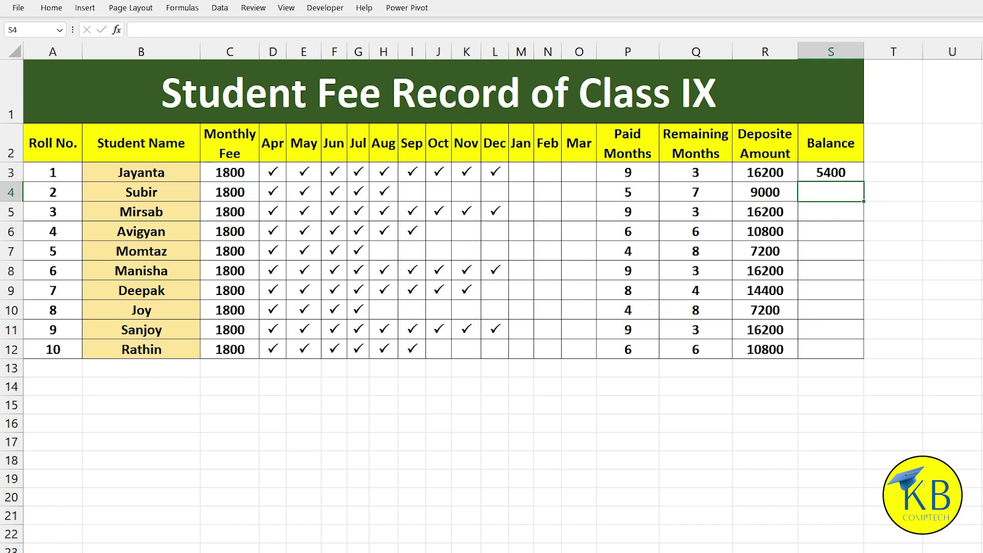
pyautogui.click(841, 173)
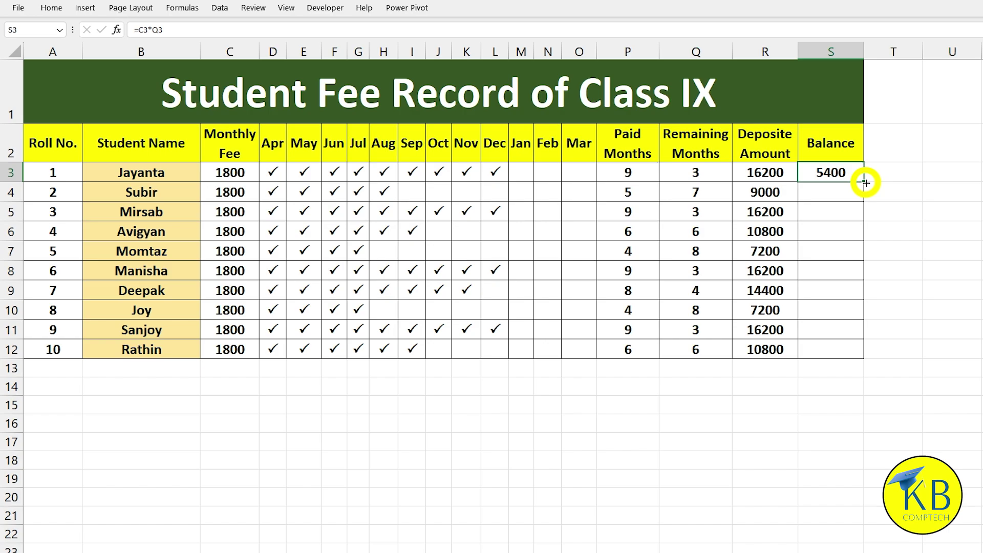
pyautogui.doubleClick(865, 181)
pyautogui.click(845, 172)
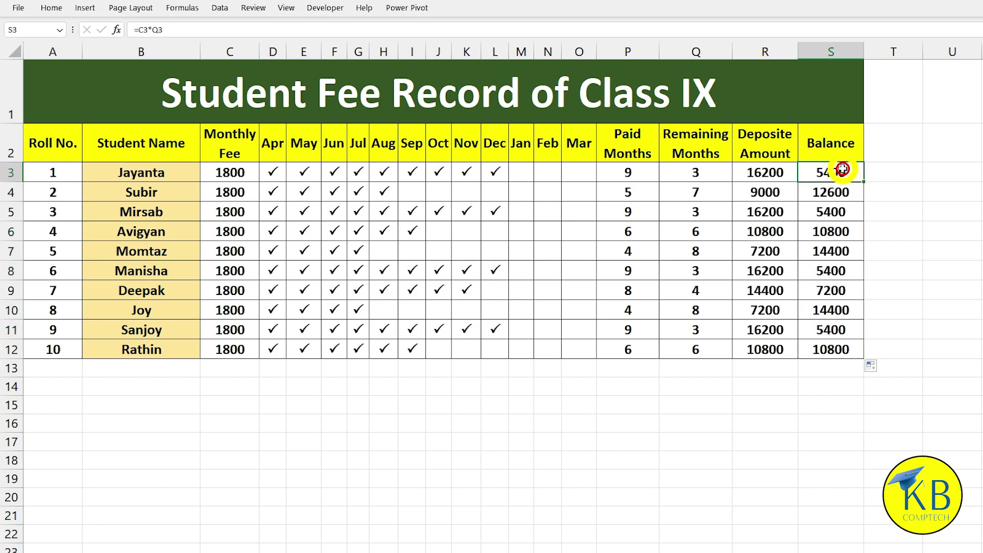
pyautogui.click(273, 173)
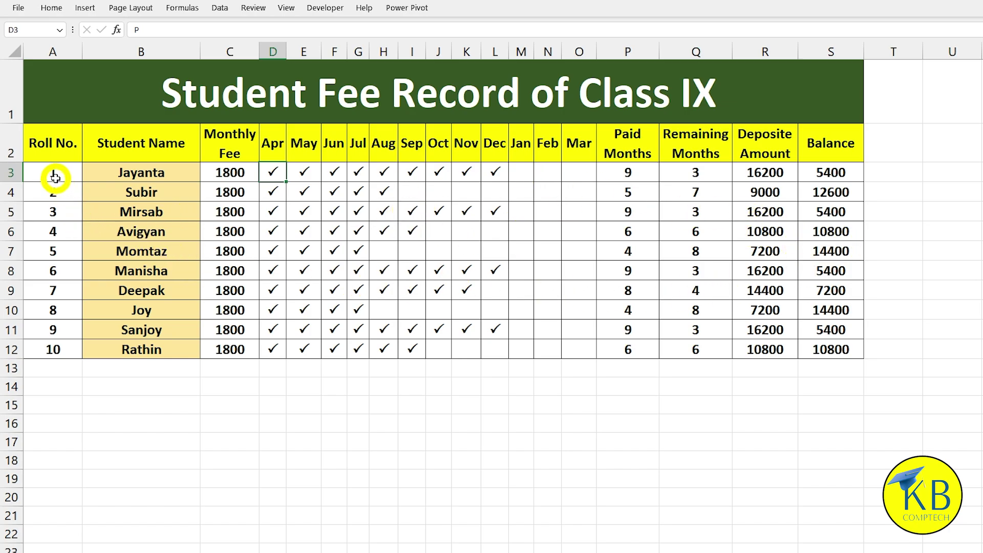
# Step: Give the Roll No. values a light gold fill
pyautogui.moveTo(54, 175); pyautogui.dragTo(43, 343)
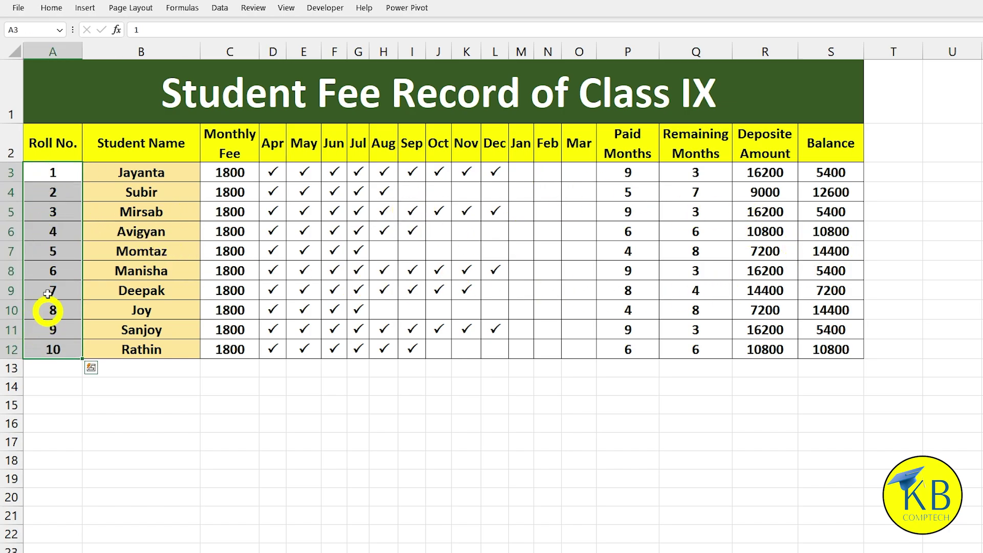
pyautogui.click(54, 8)
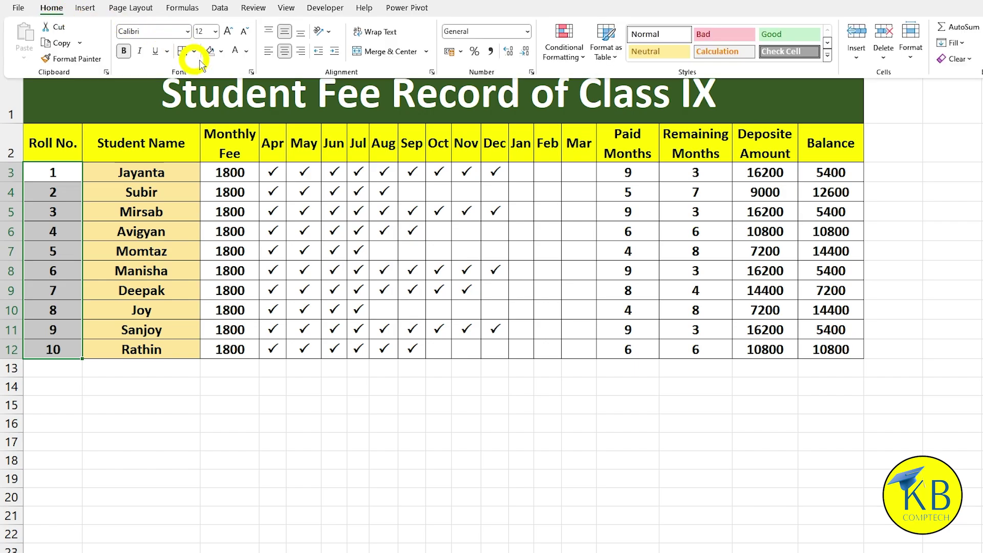
pyautogui.click(222, 51)
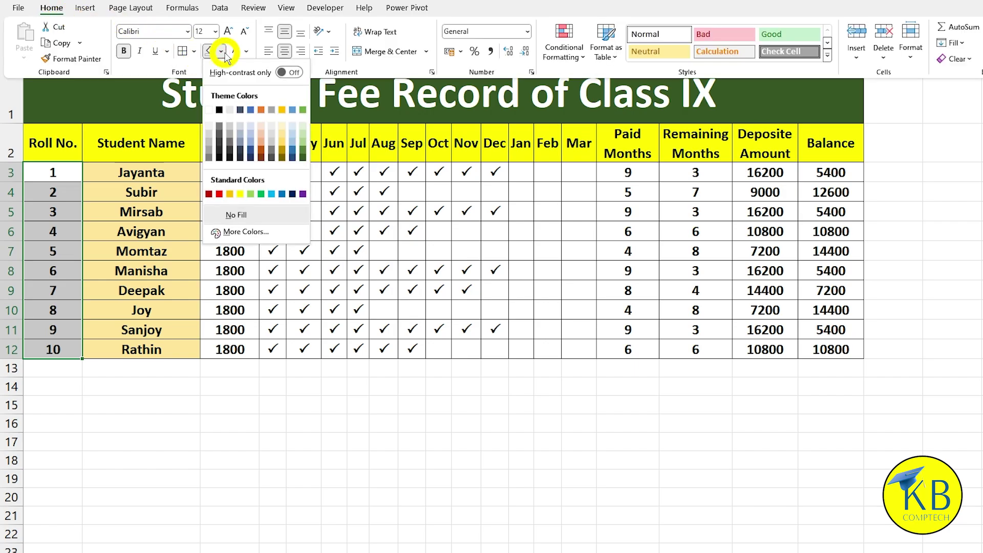
pyautogui.click(283, 135)
# Step: Fill the Monthly Fee cells red with white numbers
pyautogui.moveTo(230, 173); pyautogui.dragTo(220, 349)
pyautogui.click(46, 11)
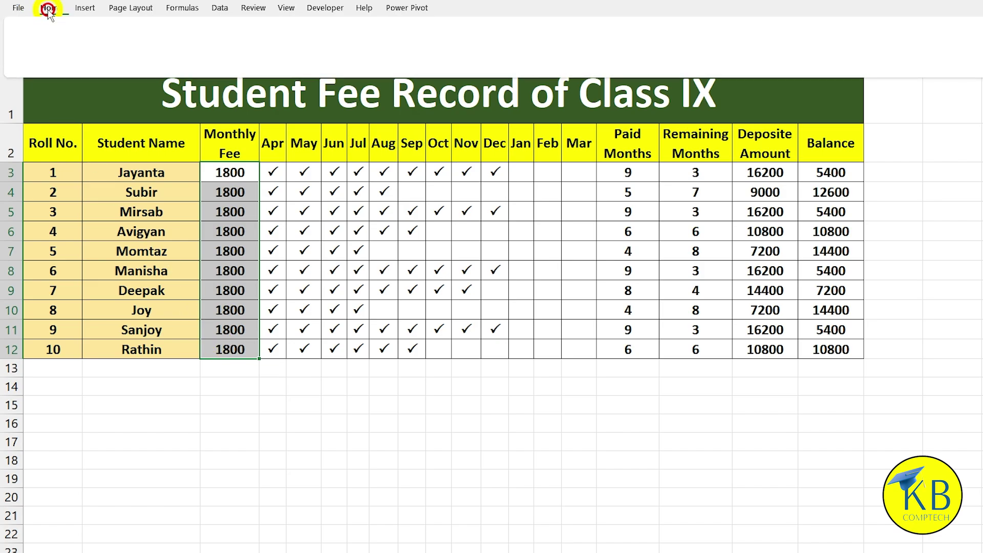
pyautogui.click(221, 51)
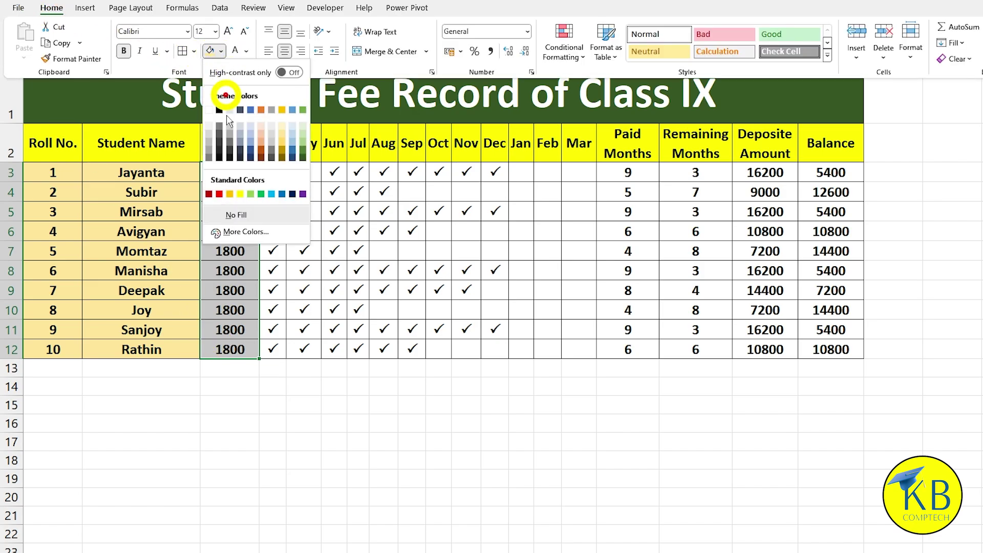
pyautogui.click(219, 194)
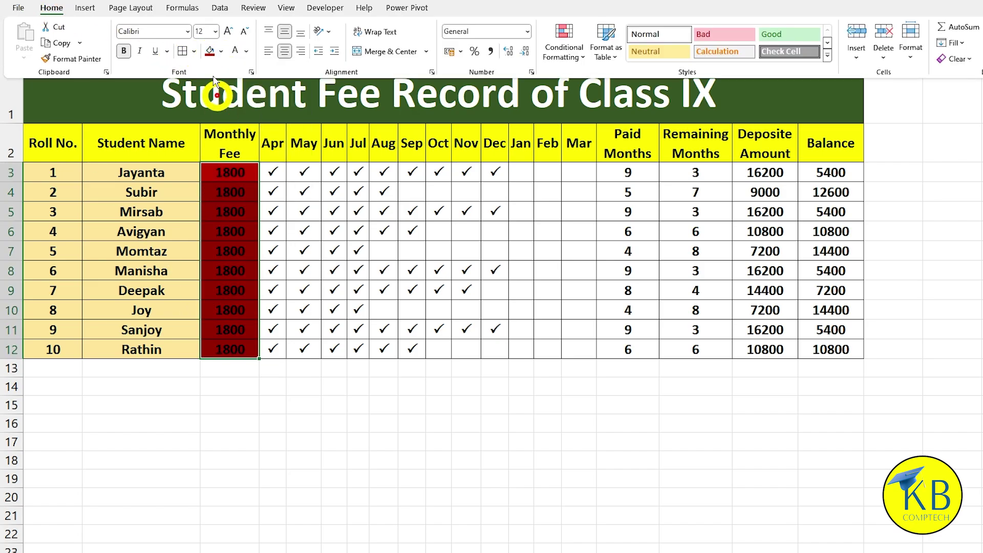
pyautogui.click(235, 53)
# Step: Give the Apr–Mar tick grid a blue-grey fill
pyautogui.moveTo(272, 172); pyautogui.dragTo(564, 345)
pyautogui.click(51, 8)
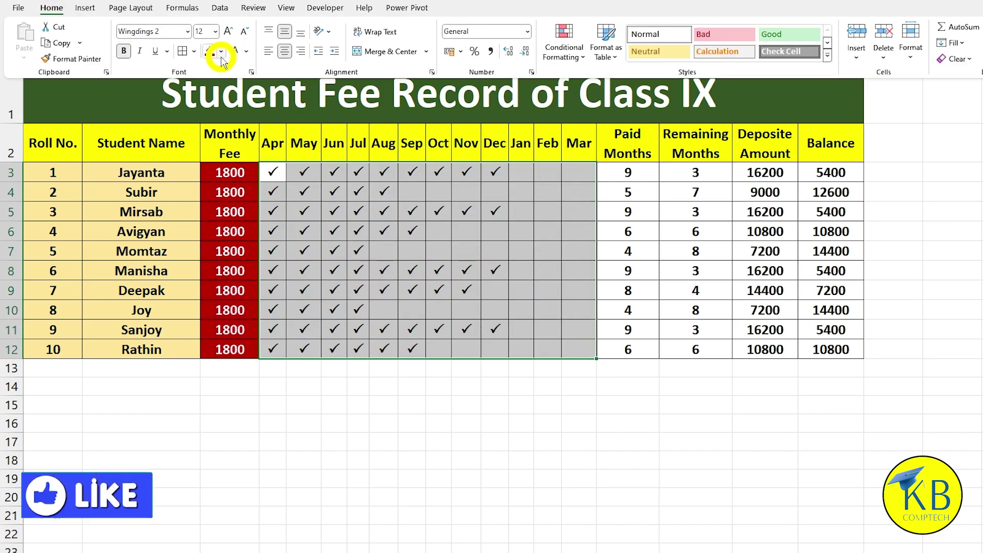
pyautogui.click(221, 52)
pyautogui.click(244, 105)
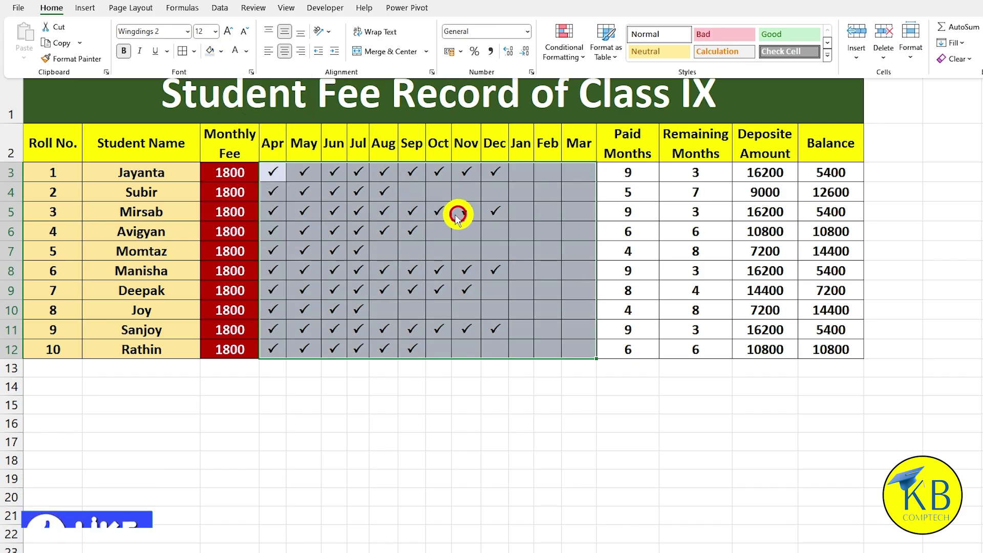
# Step: Fill the Paid Months column green
pyautogui.moveTo(628, 172); pyautogui.dragTo(648, 343)
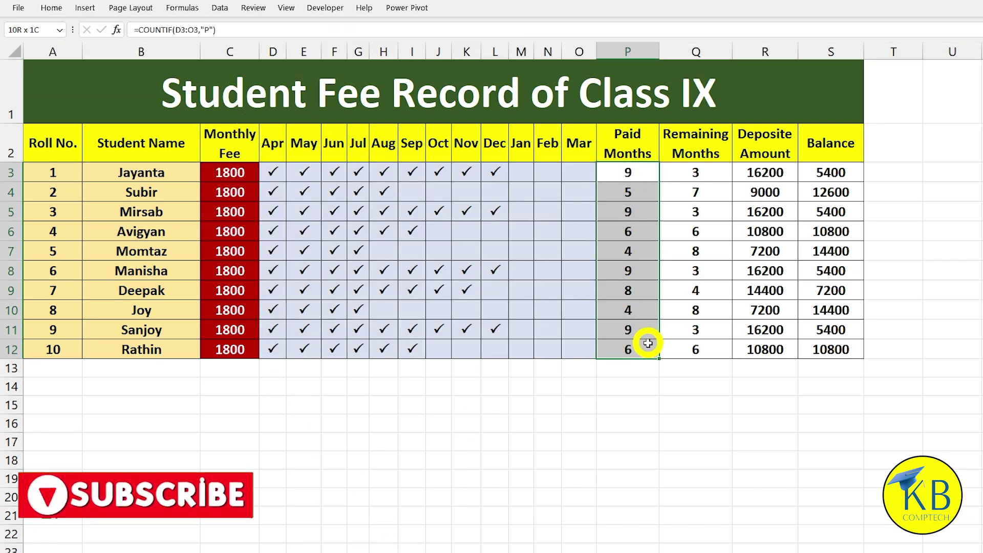
pyautogui.click(52, 8)
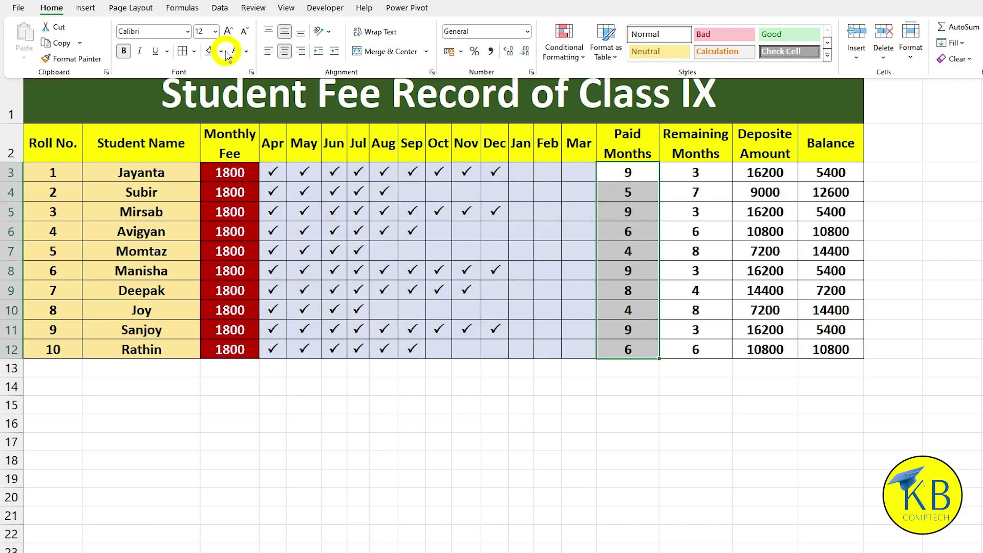
pyautogui.click(222, 52)
pyautogui.click(293, 131)
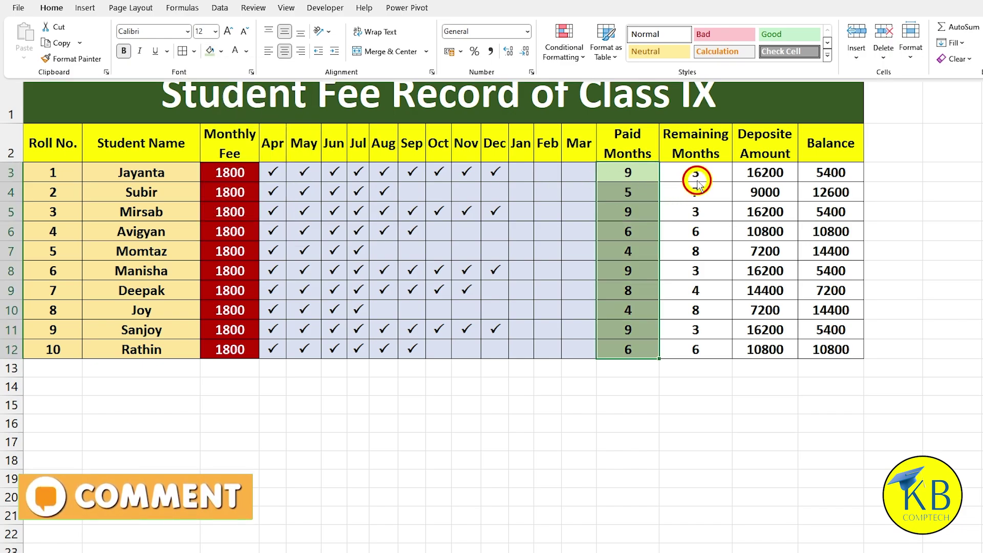
# Step: Fill the Remaining Months column light orange
pyautogui.moveTo(697, 181); pyautogui.dragTo(696, 349)
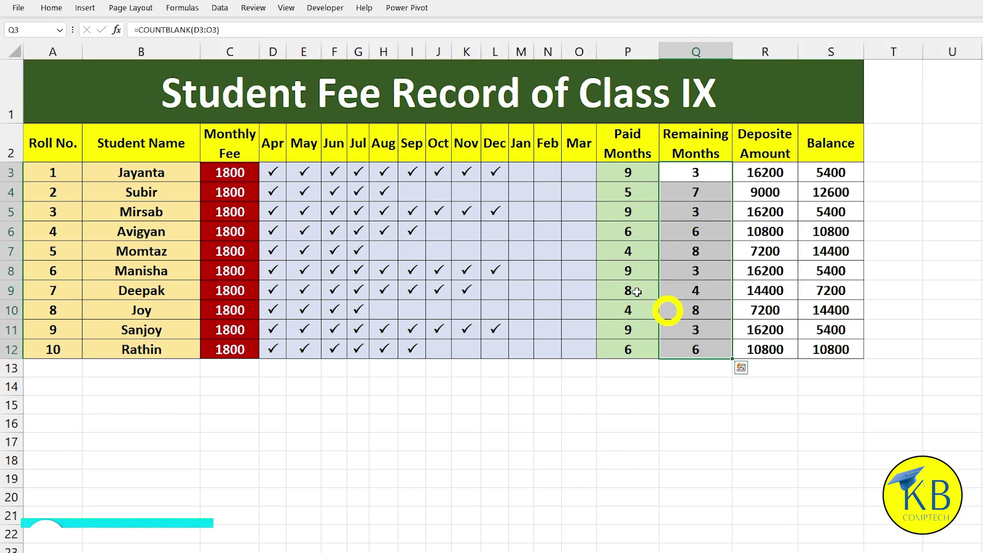
pyautogui.click(49, 8)
pyautogui.click(222, 51)
pyautogui.click(255, 132)
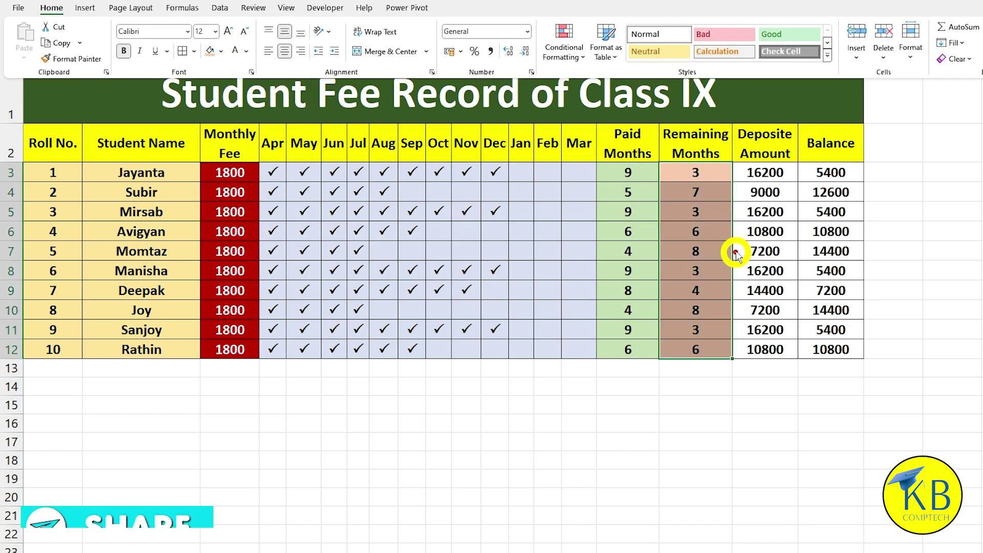
pyautogui.click(699, 237)
# Step: Fill the Deposite Amount and Balance columns blue-gray
pyautogui.moveTo(765, 172); pyautogui.dragTo(837, 344)
pyautogui.click(52, 8)
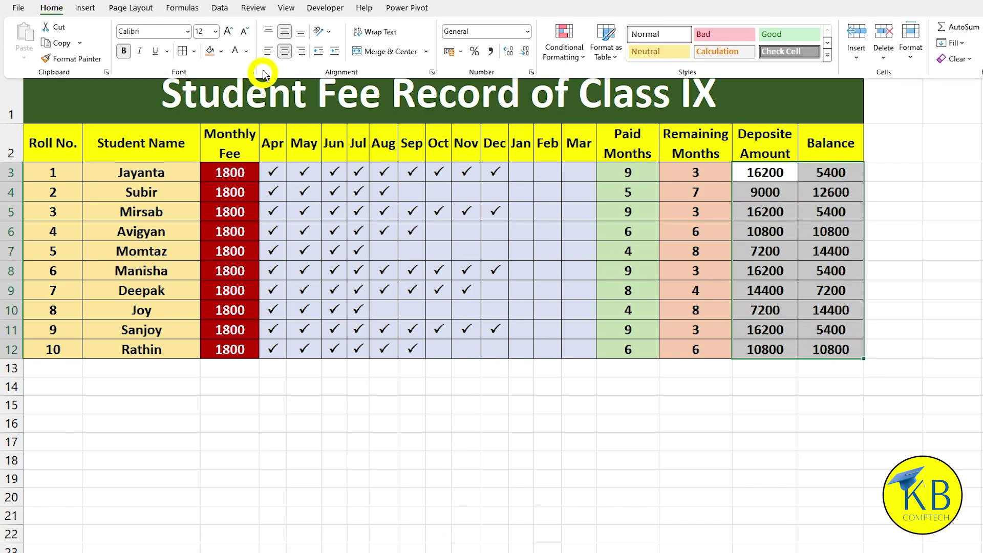
pyautogui.click(222, 52)
pyautogui.click(234, 132)
pyautogui.click(630, 206)
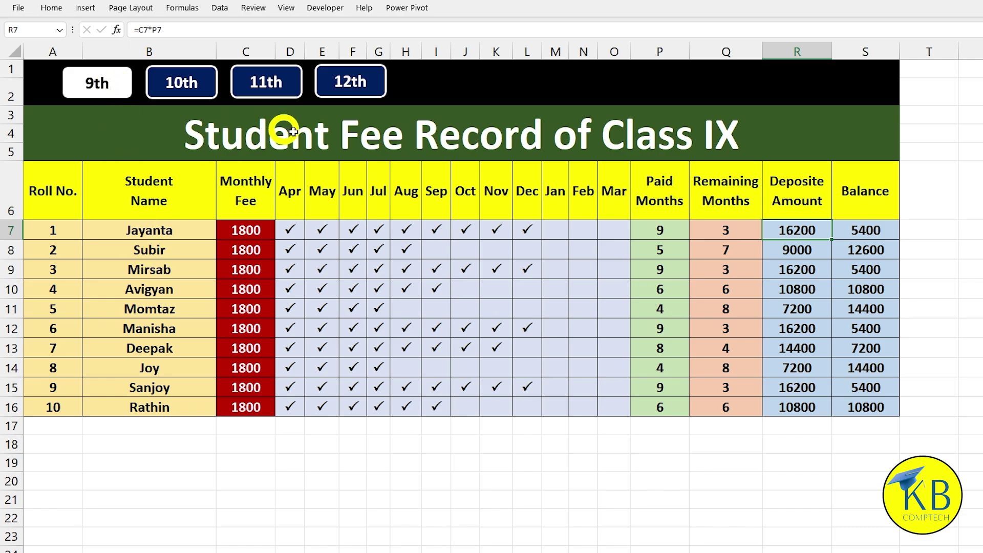
pyautogui.click(188, 81)
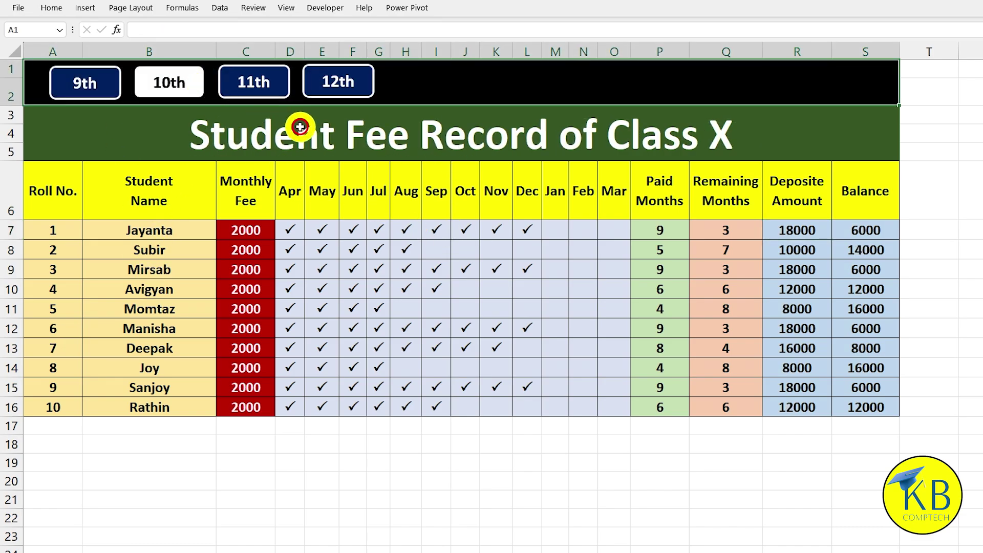
pyautogui.click(255, 77)
pyautogui.click(96, 82)
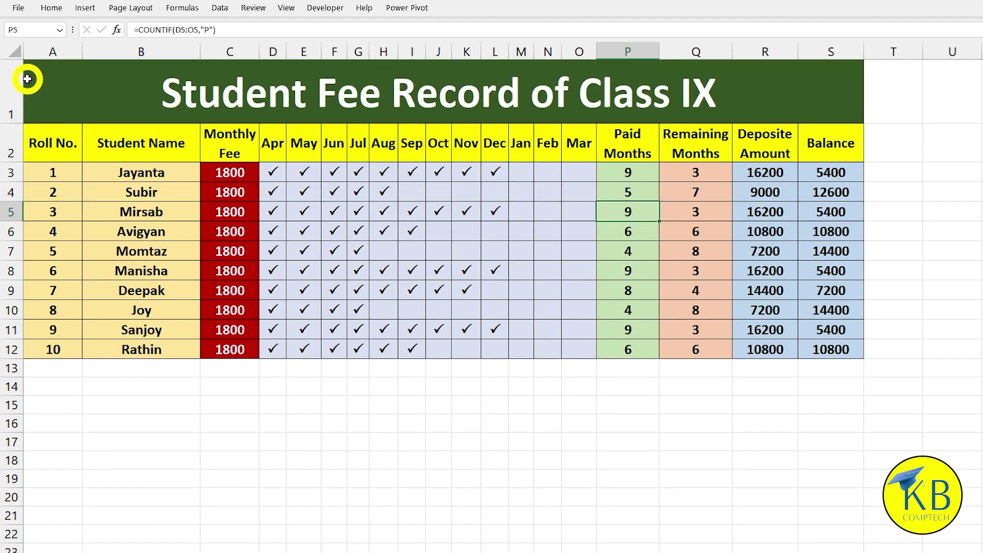
# Step: Insert an entire new row above the title and make it taller
pyautogui.rightClick(47, 82)
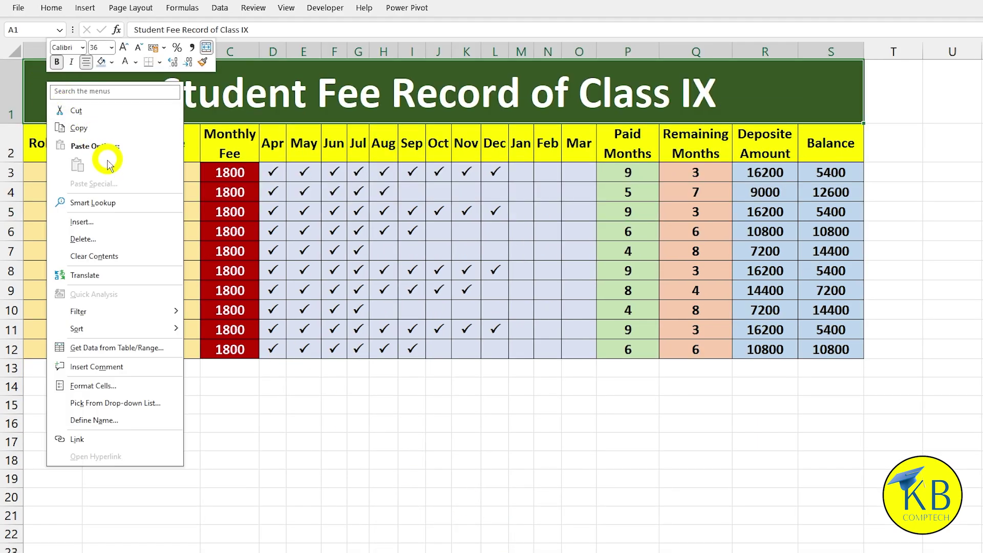
pyautogui.click(99, 229)
pyautogui.moveTo(76, 194); pyautogui.dragTo(351, 207)
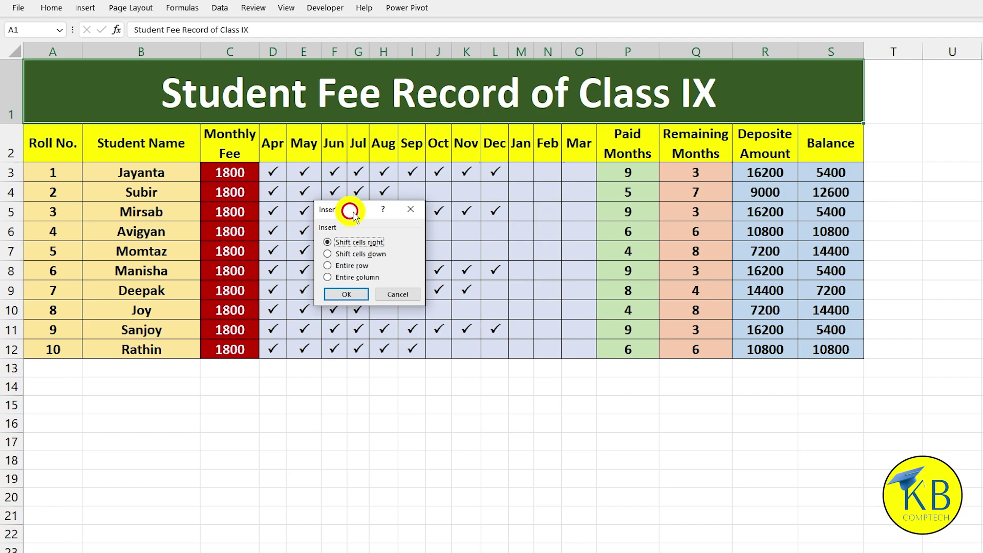
pyautogui.click(347, 270)
pyautogui.click(347, 294)
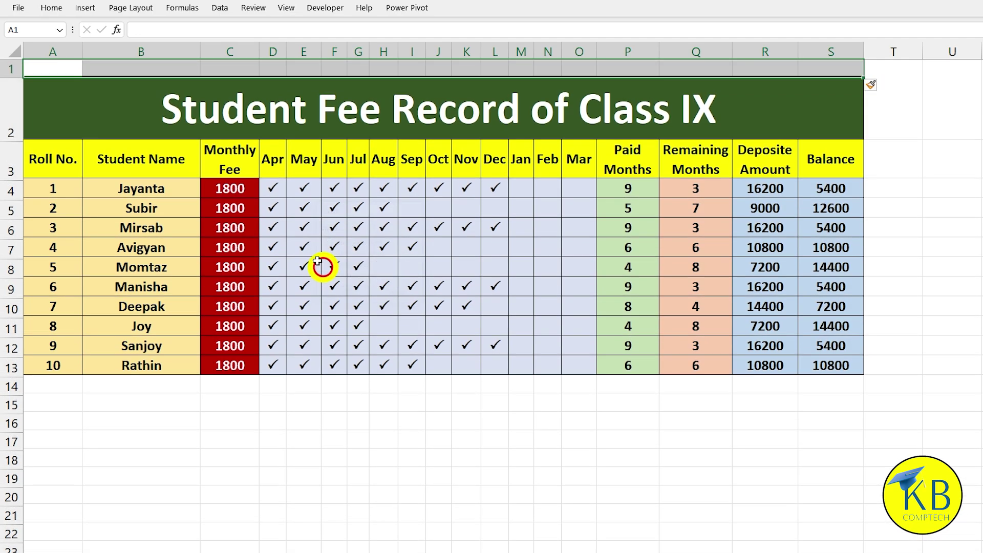
pyautogui.moveTo(9, 79); pyautogui.dragTo(7, 108)
# Step: Merge A1:S1 across the table width and fill it black
pyautogui.moveTo(57, 81); pyautogui.dragTo(822, 79)
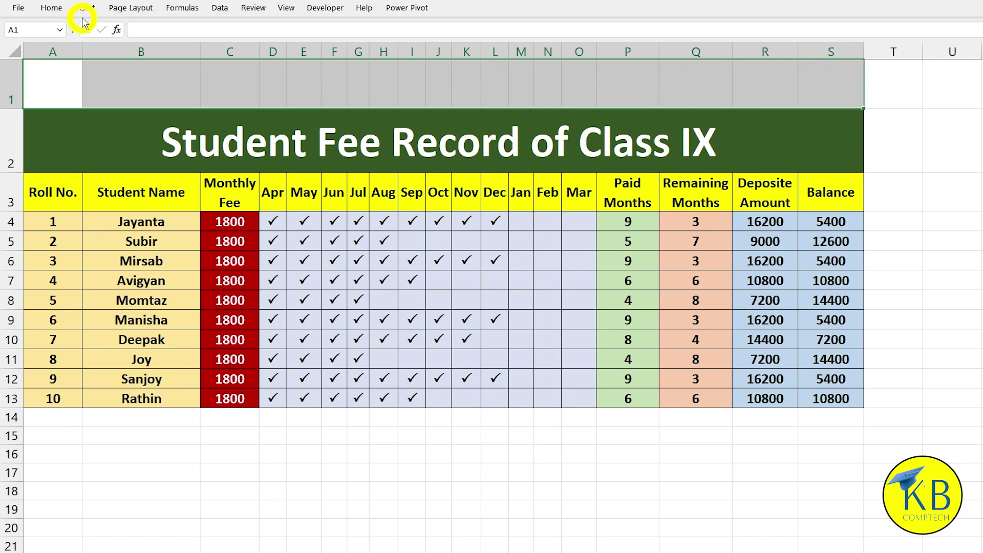
pyautogui.click(55, 9)
pyautogui.click(384, 52)
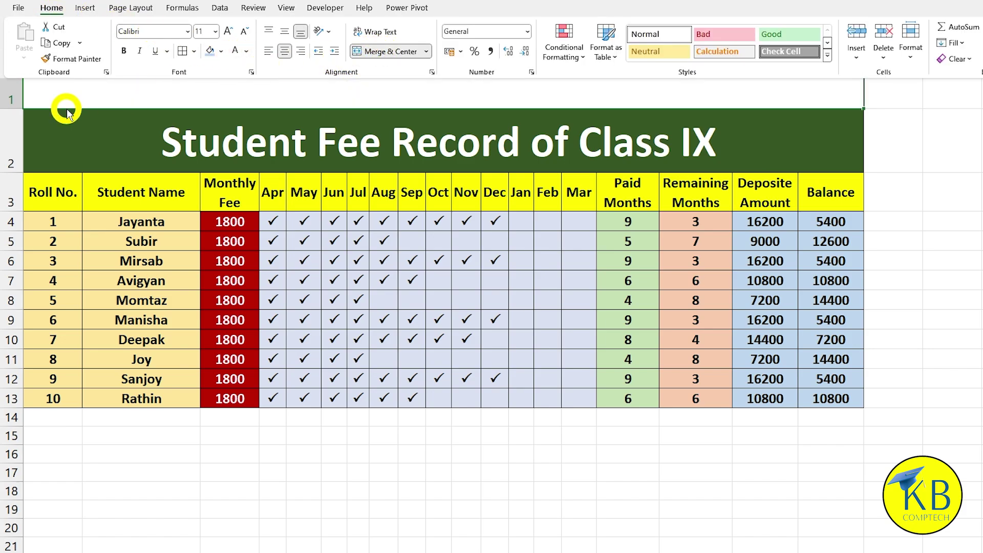
pyautogui.moveTo(8, 97); pyautogui.dragTo(8, 98)
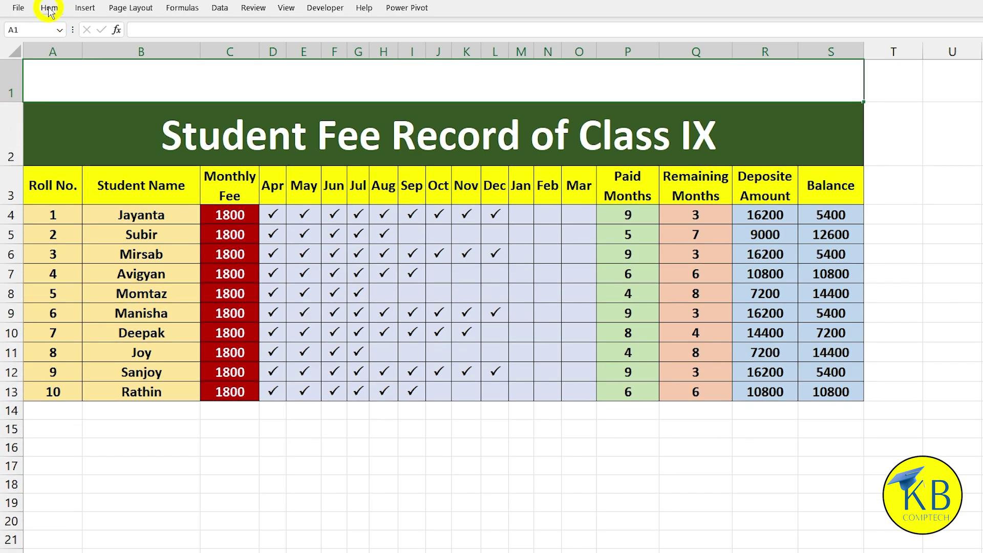
pyautogui.click(56, 7)
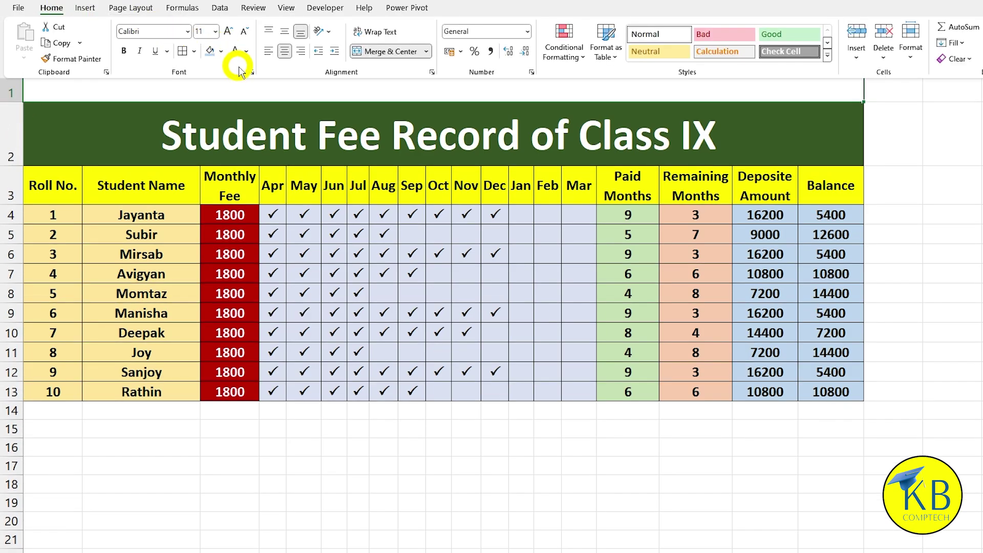
pyautogui.click(222, 50)
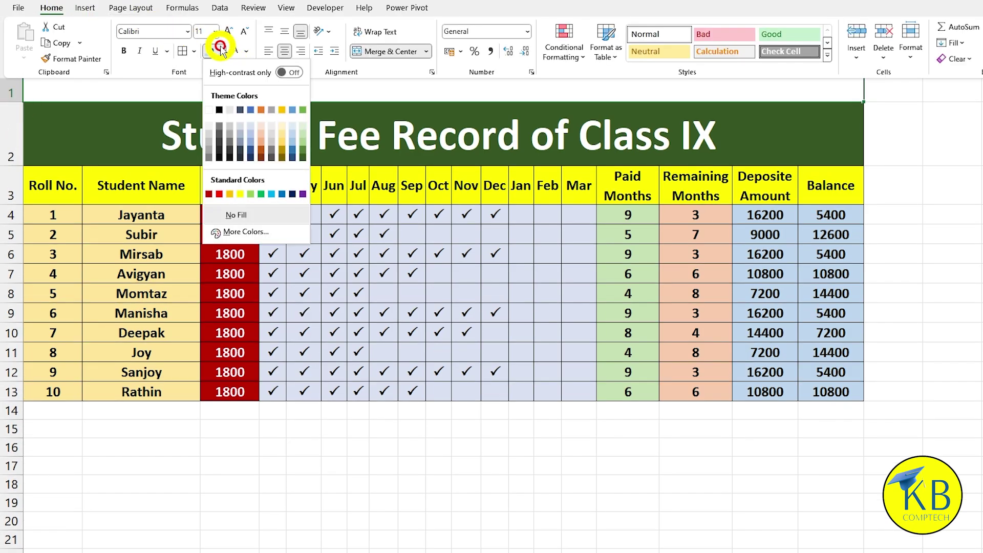
pyautogui.click(219, 109)
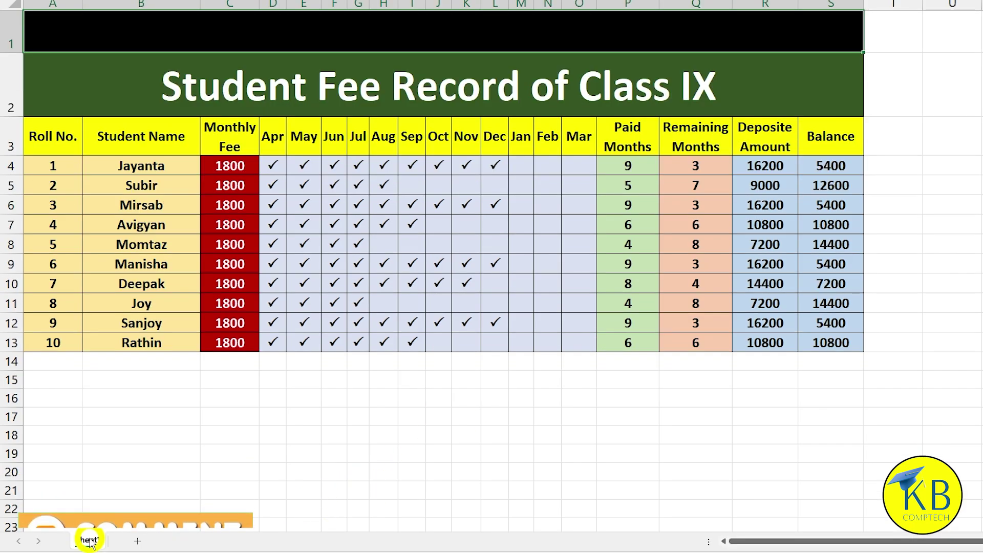
# Step: Copy the sheet to the end twice, creating Sheet1 (2) and Sheet1 (3)
pyautogui.rightClick(90, 541)
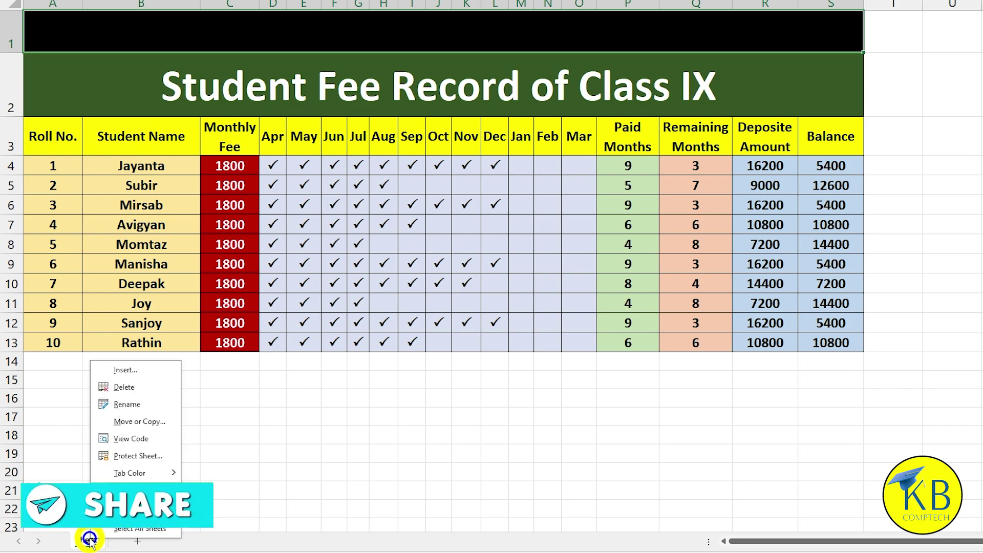
pyautogui.click(135, 422)
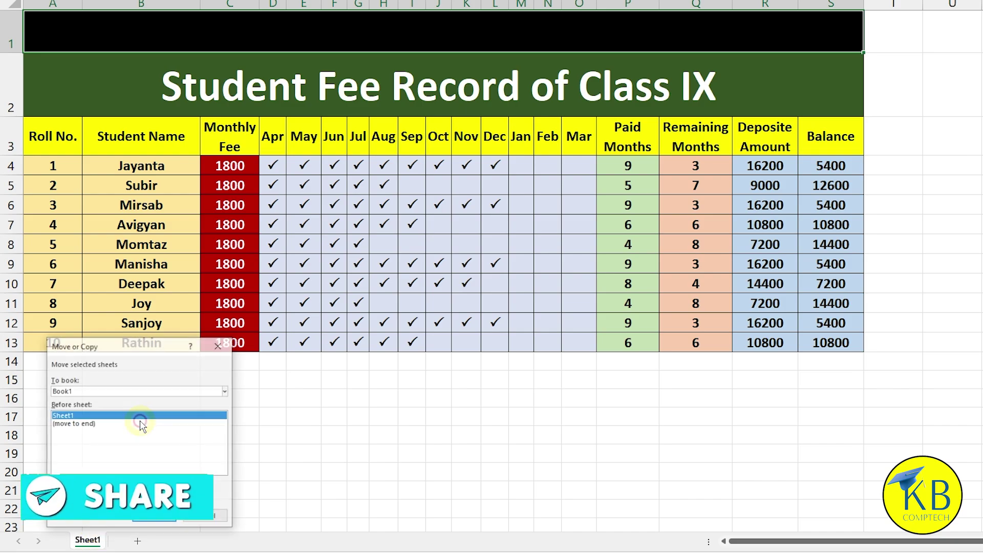
pyautogui.click(88, 419)
pyautogui.click(55, 480)
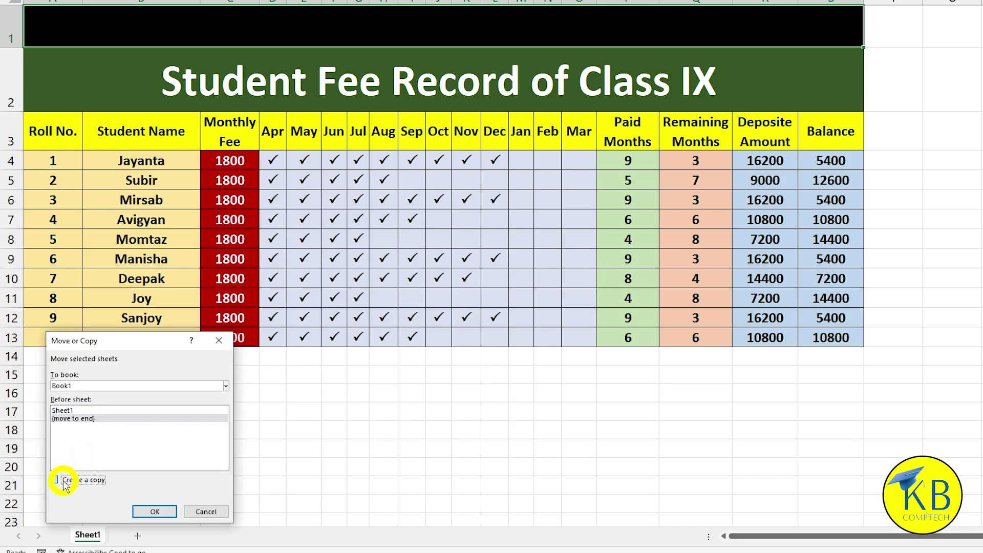
pyautogui.click(169, 509)
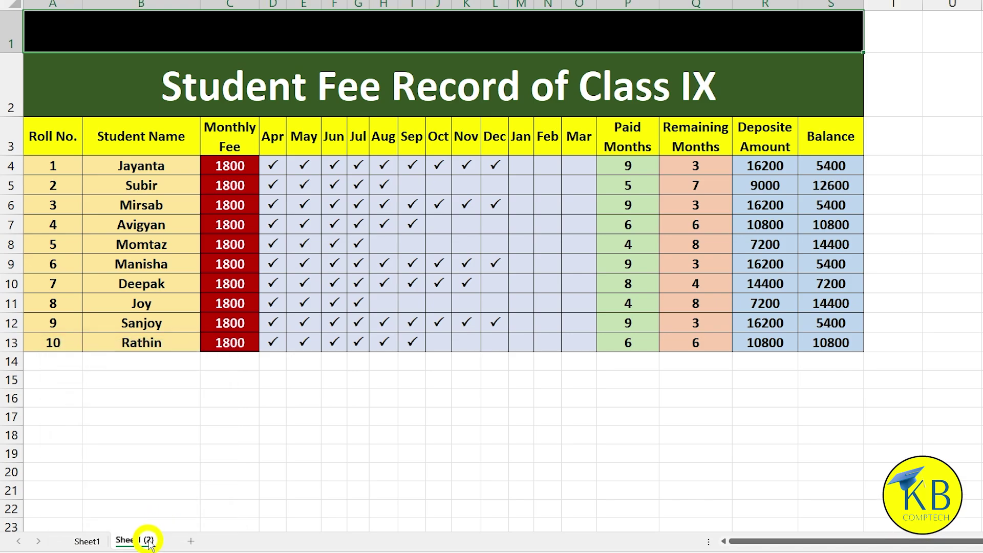
pyautogui.rightClick(144, 543)
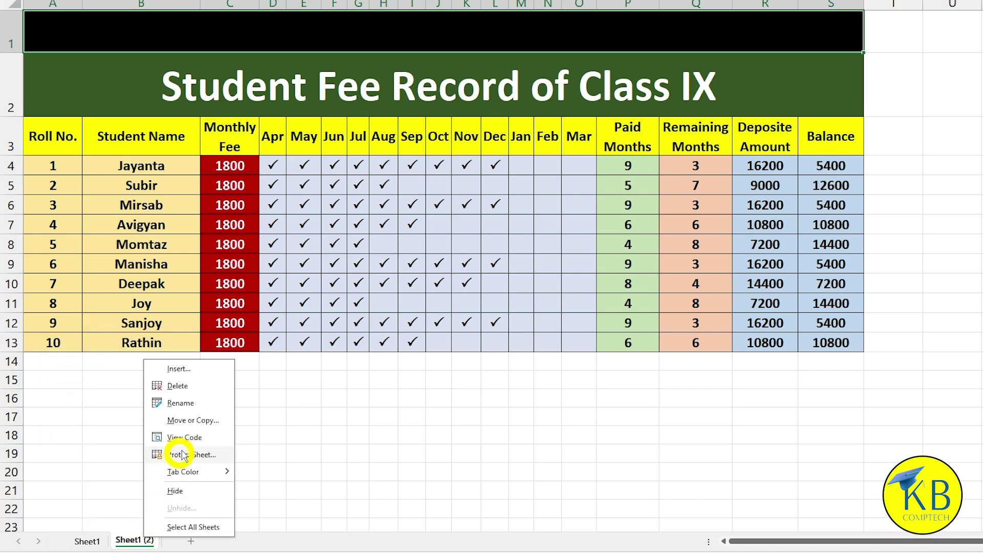
pyautogui.click(192, 425)
pyautogui.click(123, 432)
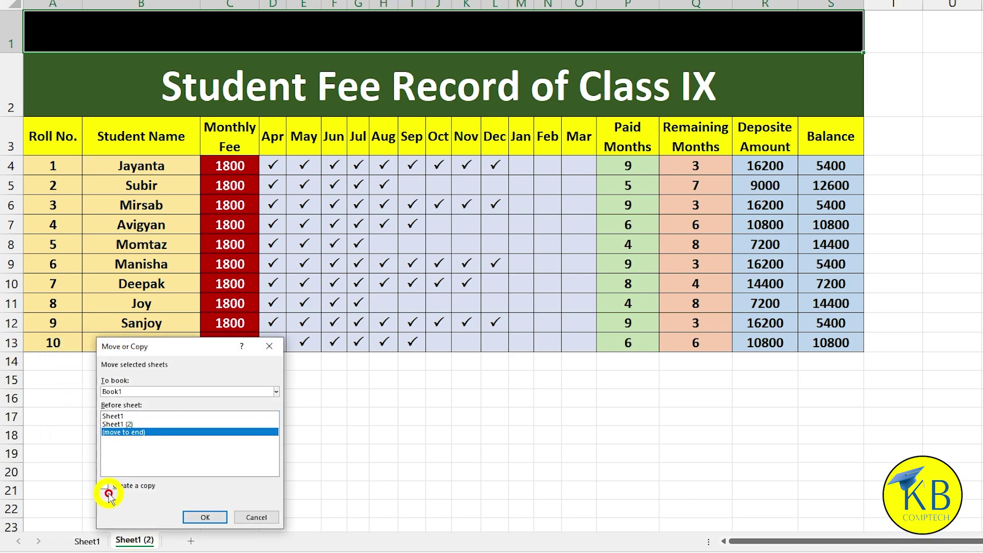
pyautogui.click(114, 485)
pyautogui.click(205, 518)
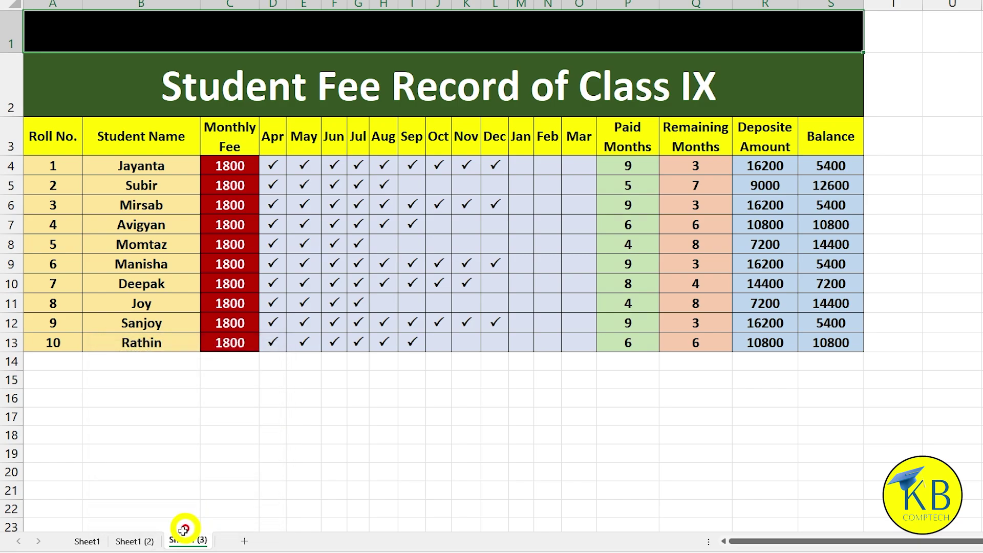
# Step: Create a third copy, Sheet1 (4), at the end of the workbook
pyautogui.rightClick(189, 542)
pyautogui.click(233, 419)
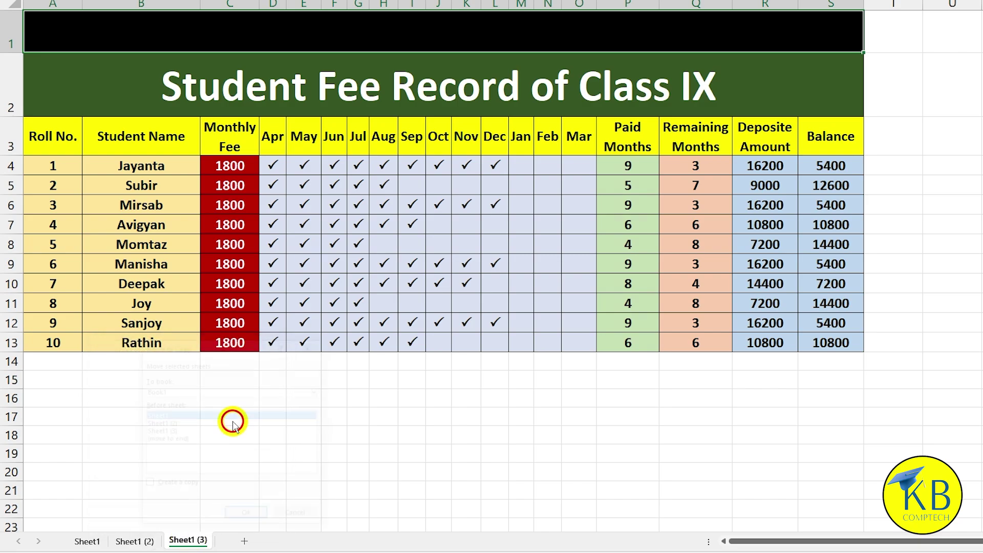
pyautogui.click(176, 442)
pyautogui.click(147, 485)
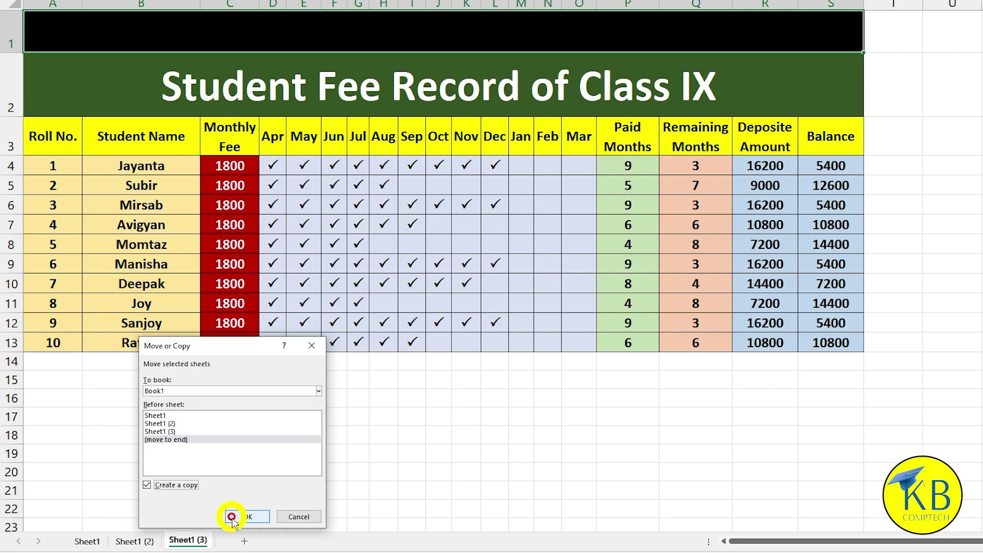
pyautogui.click(241, 517)
pyautogui.click(87, 541)
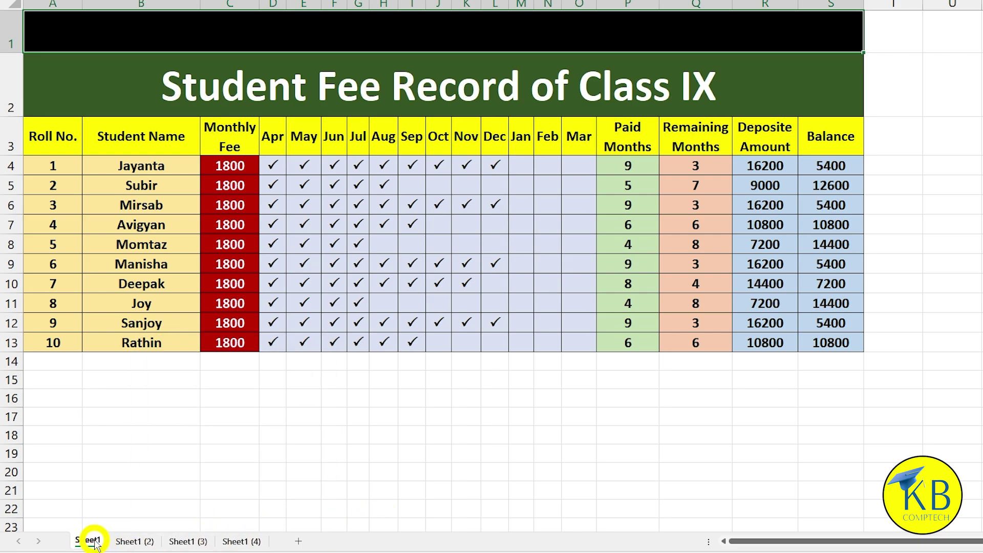
# Step: Rename Sheet1 to Class 9 and Sheet1 (2) to Class 10
pyautogui.rightClick(95, 543)
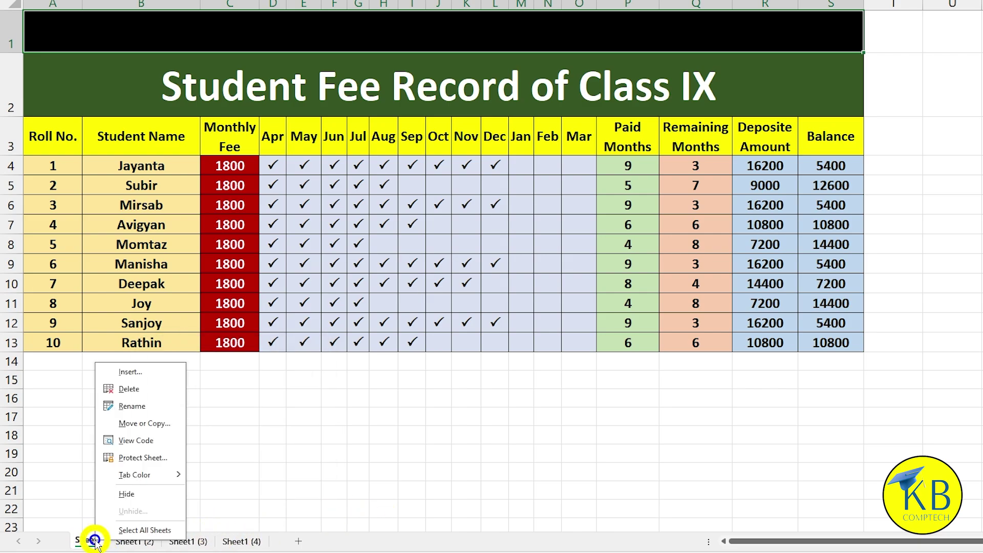
pyautogui.click(129, 407)
pyautogui.write('Class 9')
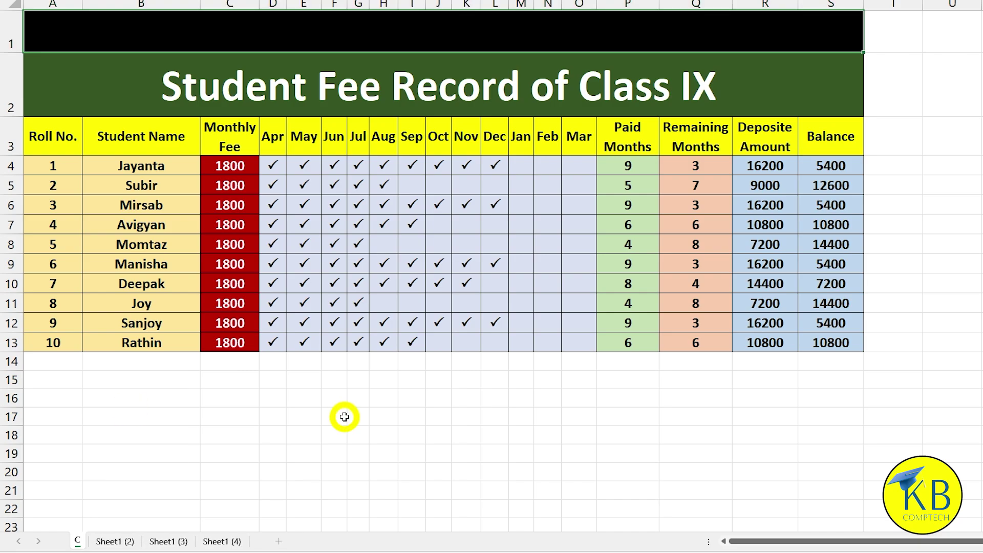
pyautogui.press('Return')
pyautogui.rightClick(135, 541)
pyautogui.click(184, 407)
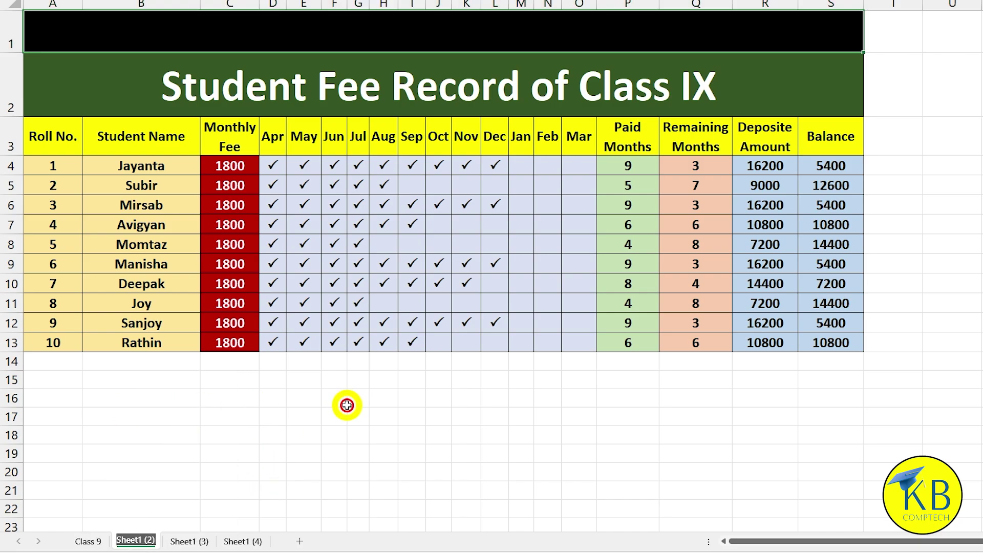
pyautogui.write('Class 10')
pyautogui.press('Return')
# Step: Rename the remaining two sheets Class 11 and Class 12
pyautogui.write('C')
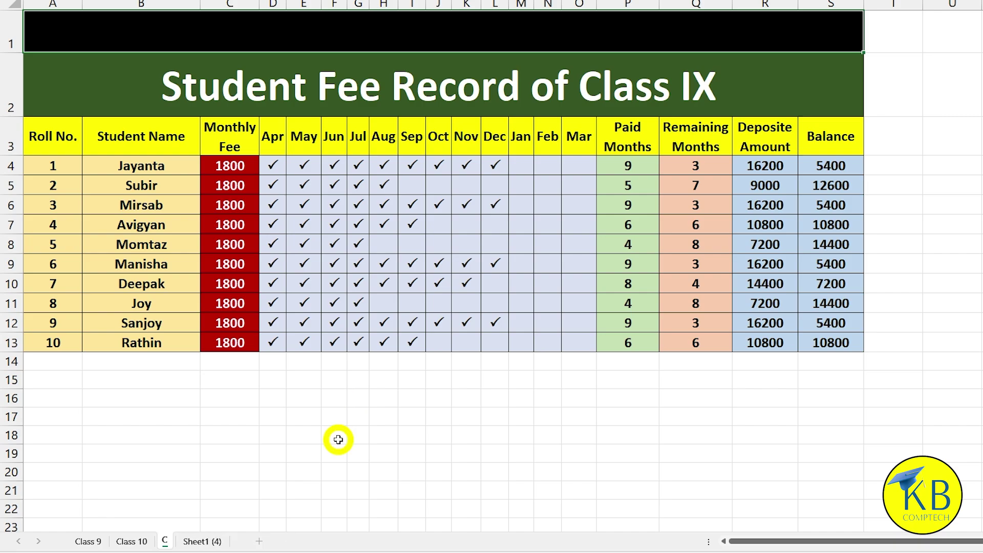
pyautogui.write('lass 11')
pyautogui.press('Return')
pyautogui.doubleClick(226, 542)
pyautogui.write('Class 12')
pyautogui.press('Return')
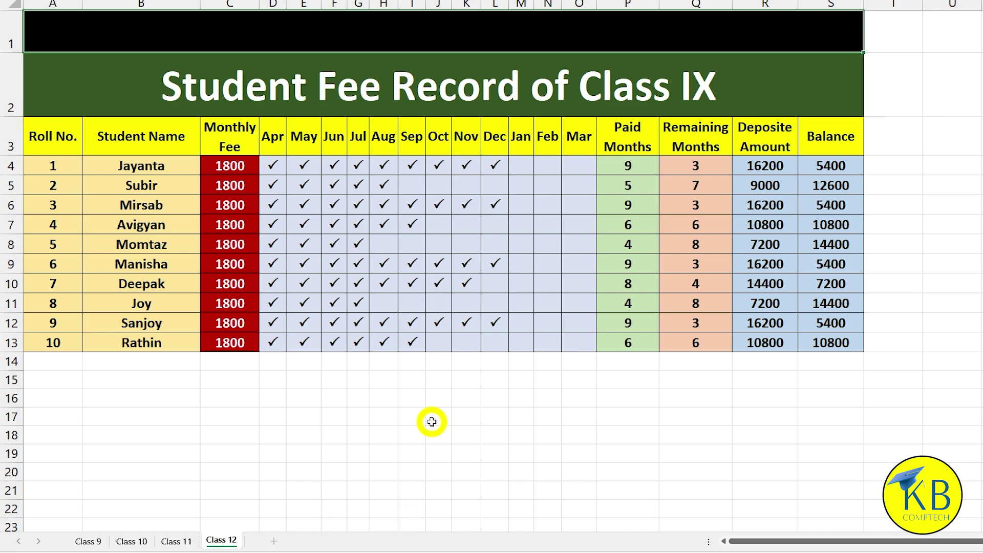
pyautogui.click(88, 541)
pyautogui.click(132, 541)
# Step: On the Class 10 sheet, enter a 2000 Monthly Fee in C4 and fill it down to C13
pyautogui.click(177, 541)
pyautogui.click(221, 541)
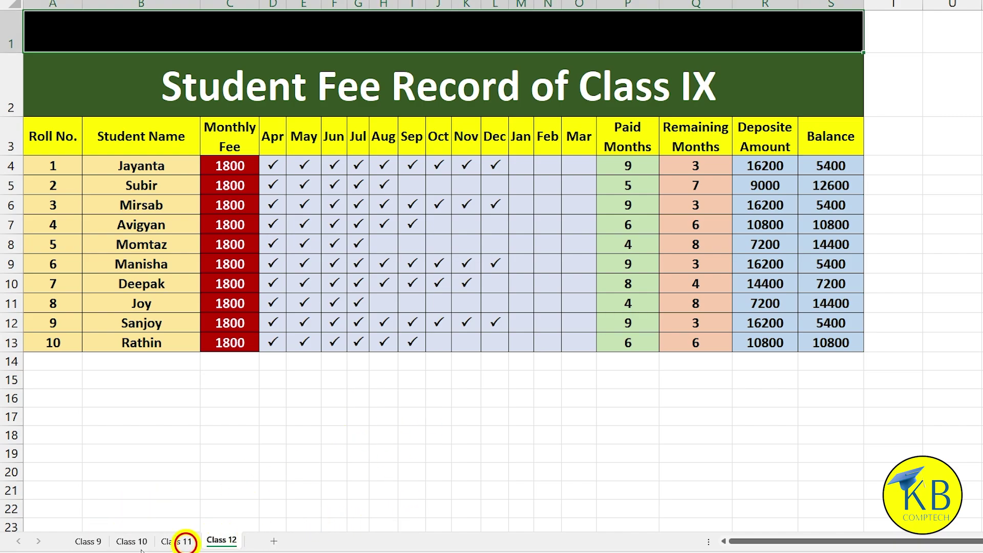
pyautogui.click(89, 542)
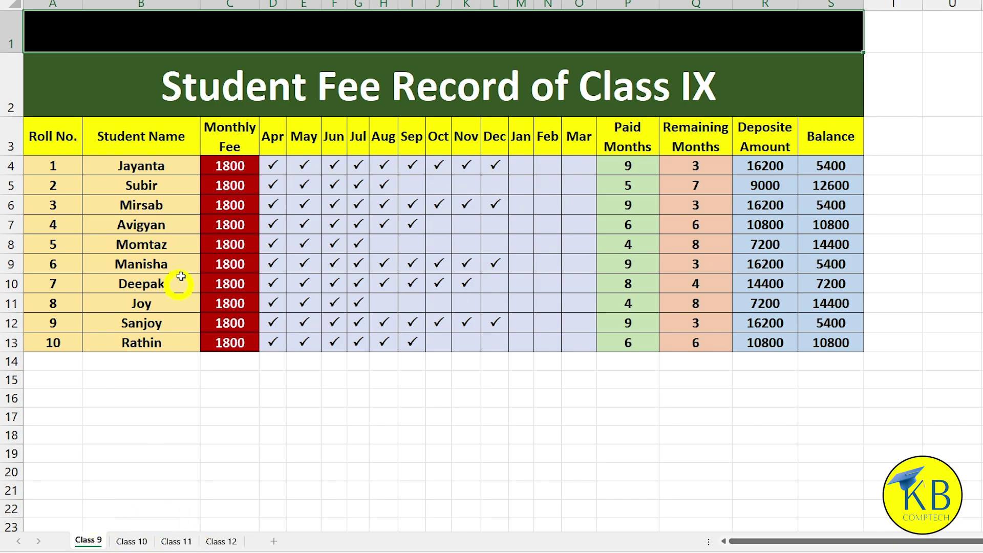
pyautogui.click(143, 546)
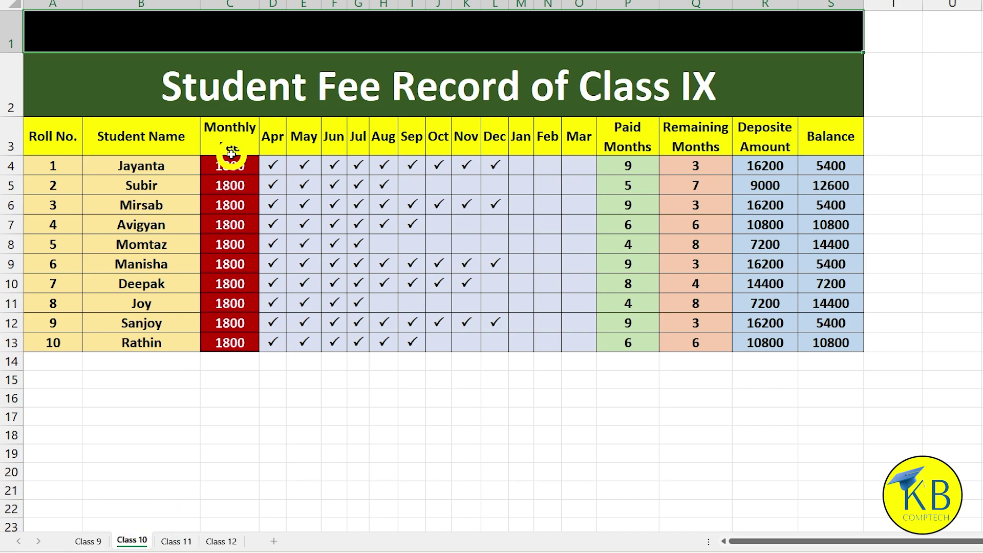
pyautogui.click(255, 169)
pyautogui.press('Return')
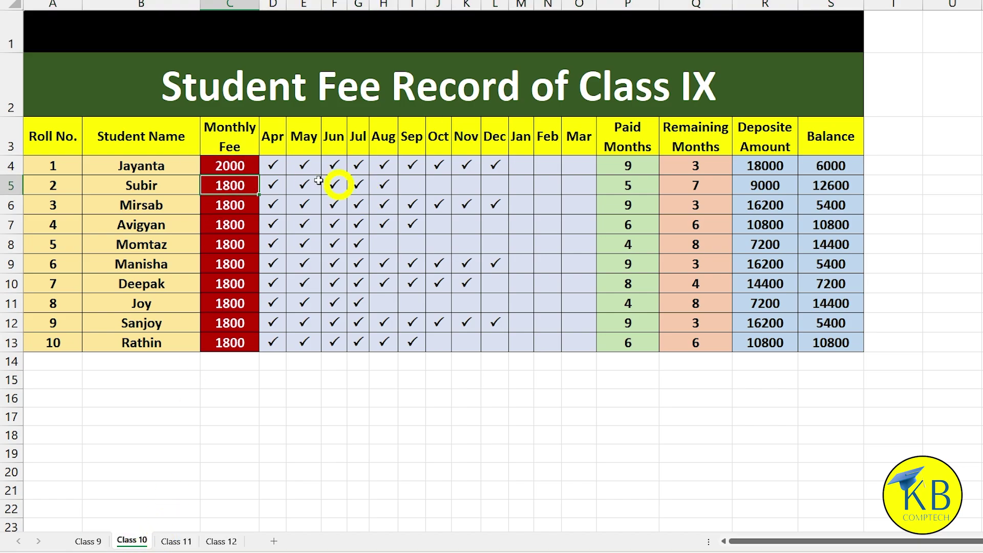
pyautogui.click(220, 165)
pyautogui.moveTo(259, 176); pyautogui.dragTo(240, 343)
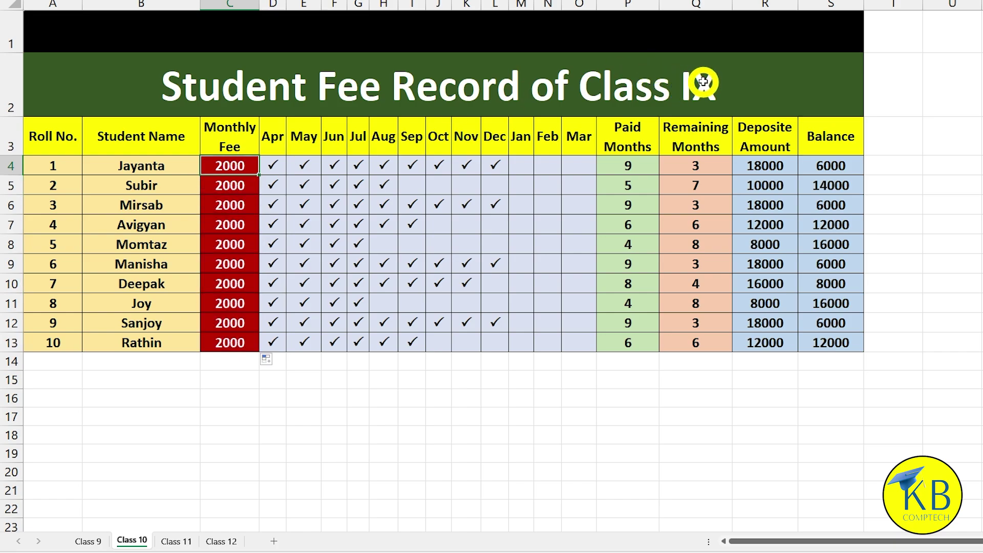
# Step: Change the row 2 title on the Class 10 sheet to read Class X
pyautogui.click(673, 90)
pyautogui.hotkey('alt', 'h')
pyautogui.press('m')
pyautogui.press('u')
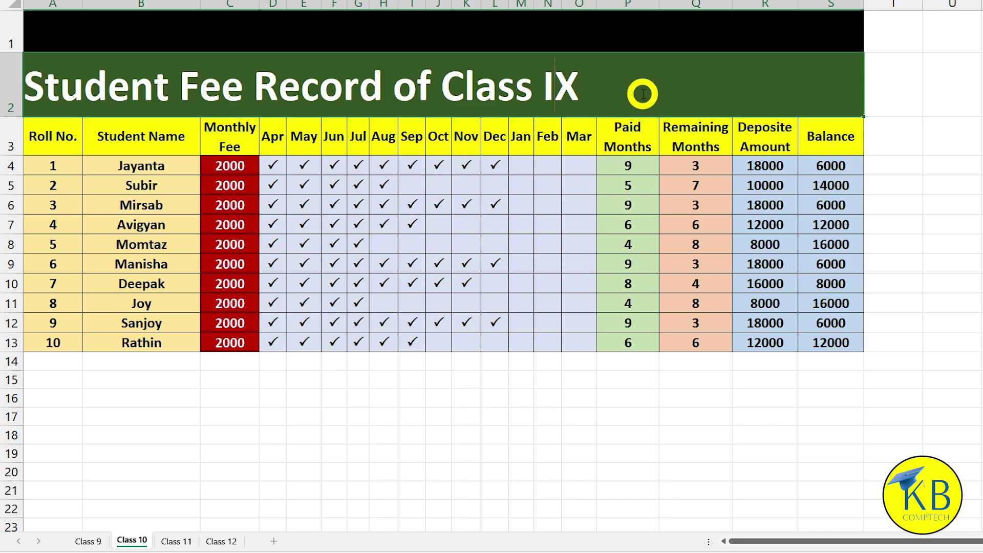
pyautogui.press('BackSpace')
pyautogui.press('Return')
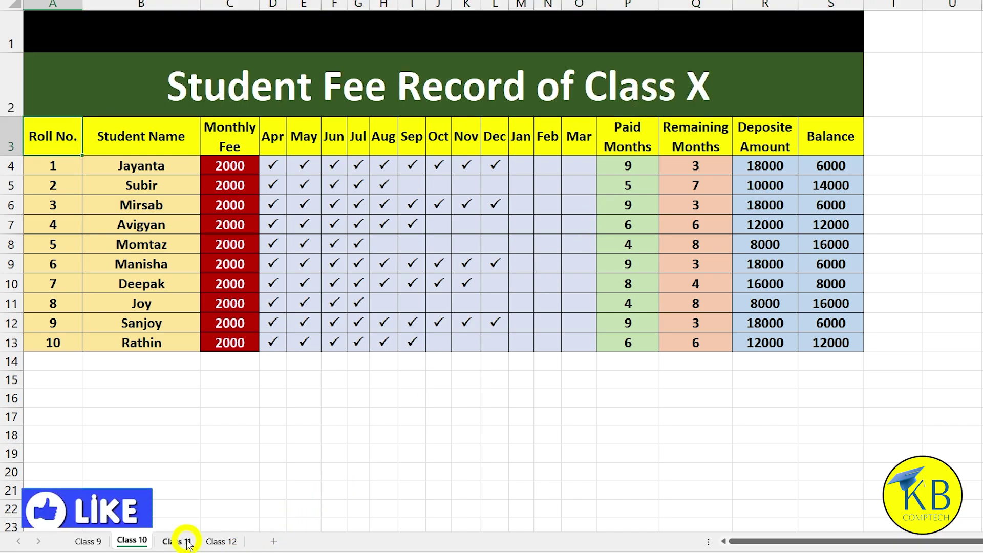
# Step: On the Class 11 sheet, enter 2200 in C4 and fill it down to C13
pyautogui.click(187, 542)
pyautogui.click(231, 166)
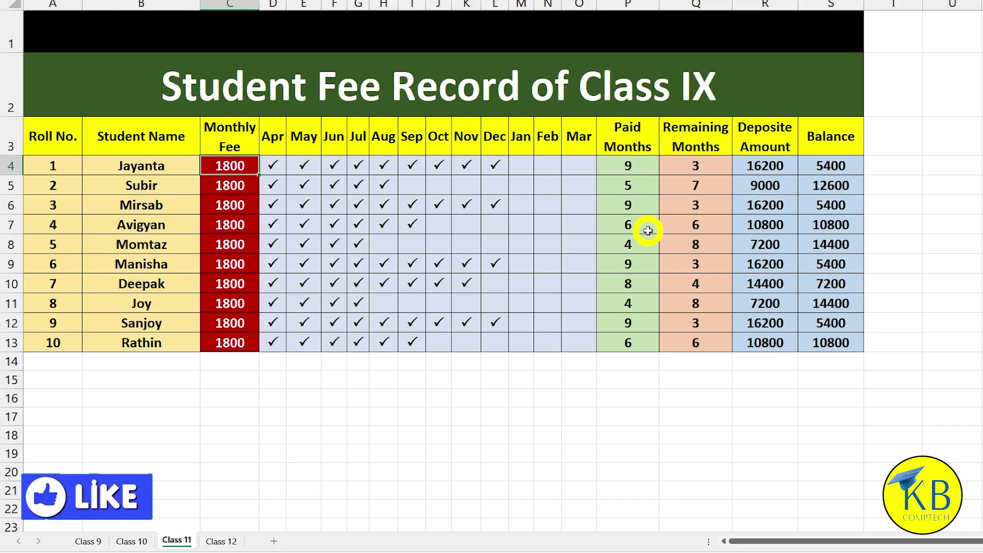
pyautogui.write('2200')
pyautogui.press('Return')
pyautogui.click(253, 171)
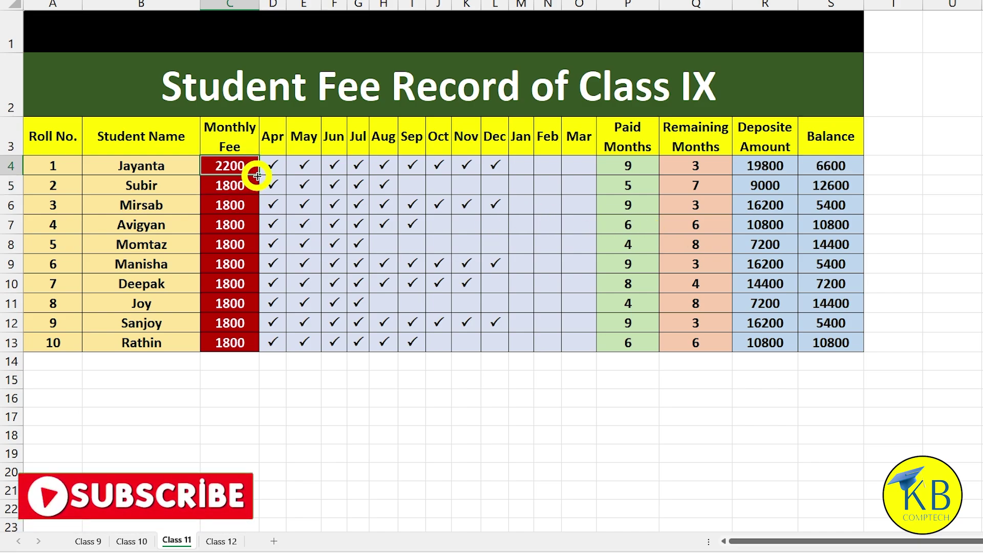
pyautogui.moveTo(257, 175); pyautogui.dragTo(246, 343)
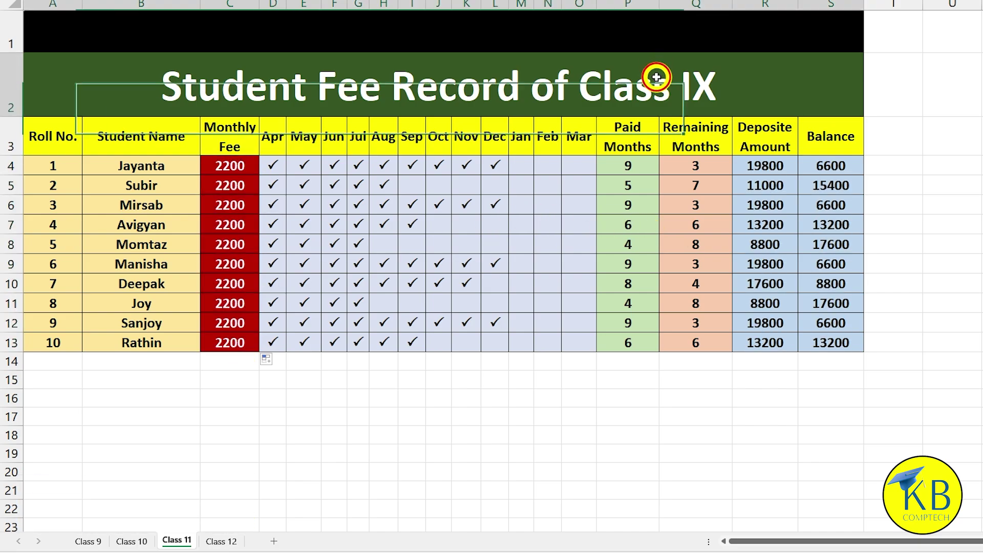
# Step: Change the Class 11 sheet's title to Class XI
pyautogui.moveTo(656, 77); pyautogui.dragTo(656, 77)
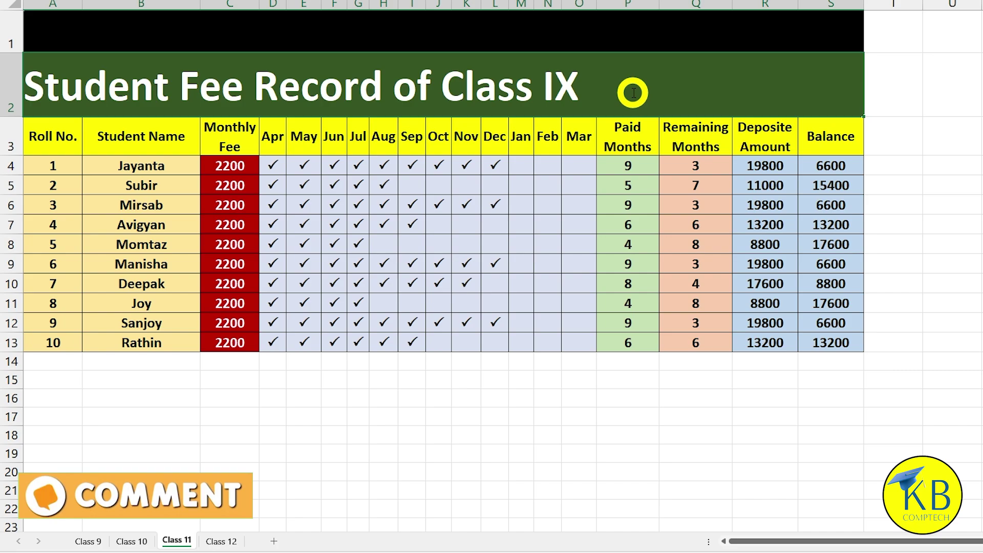
pyautogui.press('Left')
pyautogui.press('BackSpace')
pyautogui.press('End')
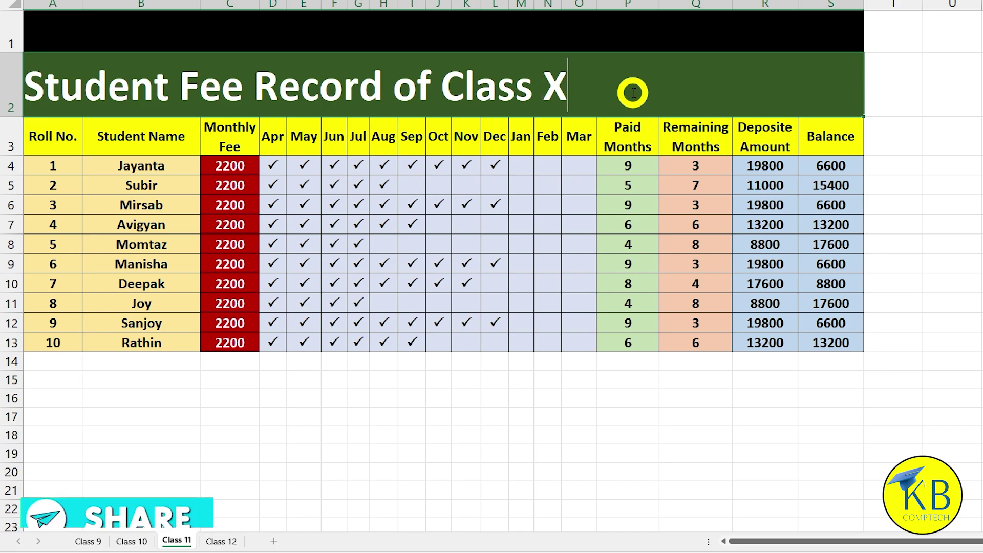
pyautogui.write('I')
pyautogui.press('Return')
# Step: On the Class 12 sheet, enter 2400 in C4 and fill it down to C13
pyautogui.click(221, 541)
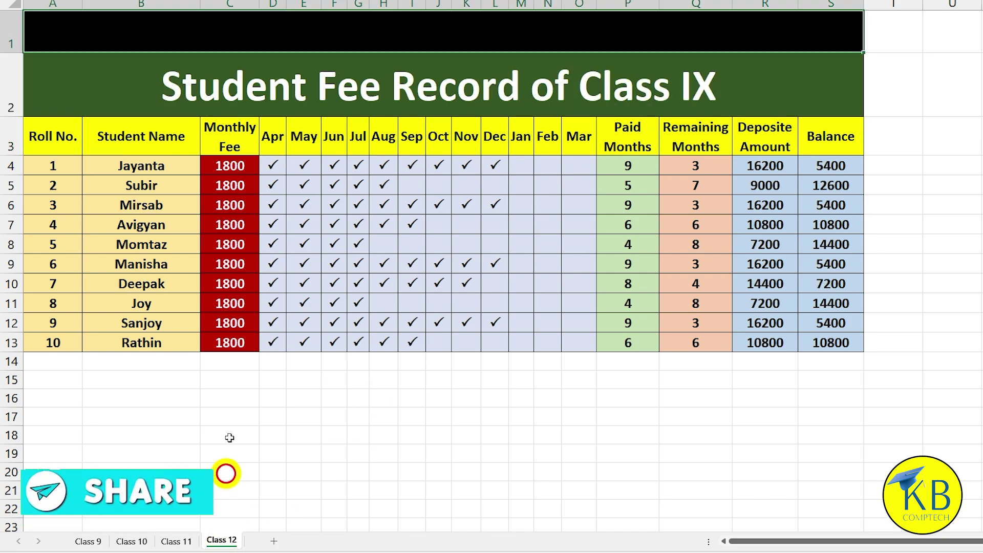
pyautogui.click(241, 161)
pyautogui.write('24')
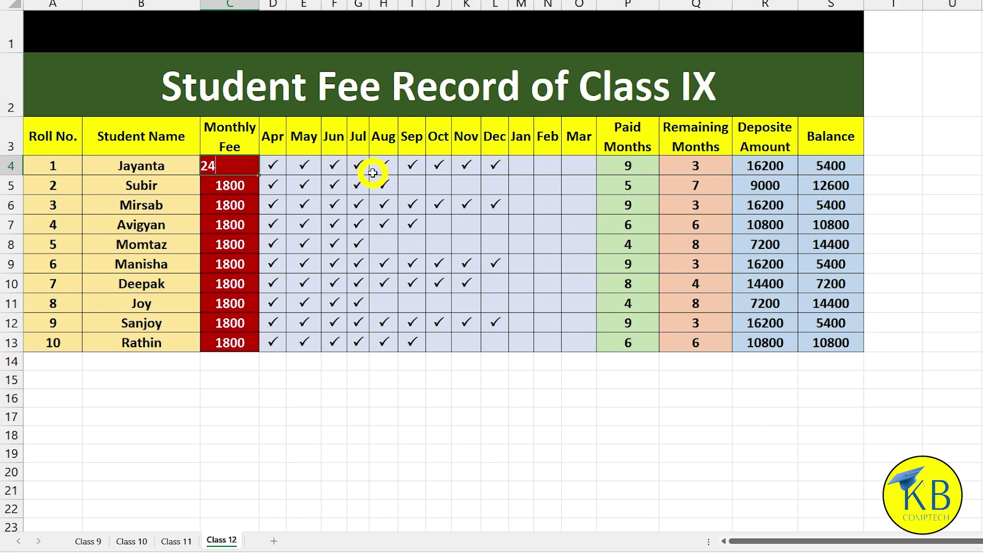
pyautogui.write('00')
pyautogui.press('Return')
pyautogui.click(241, 164)
pyautogui.moveTo(259, 175); pyautogui.dragTo(248, 350)
# Step: Change the Class 12 sheet's title to Class XII
pyautogui.click(610, 95)
pyautogui.doubleClick(610, 95)
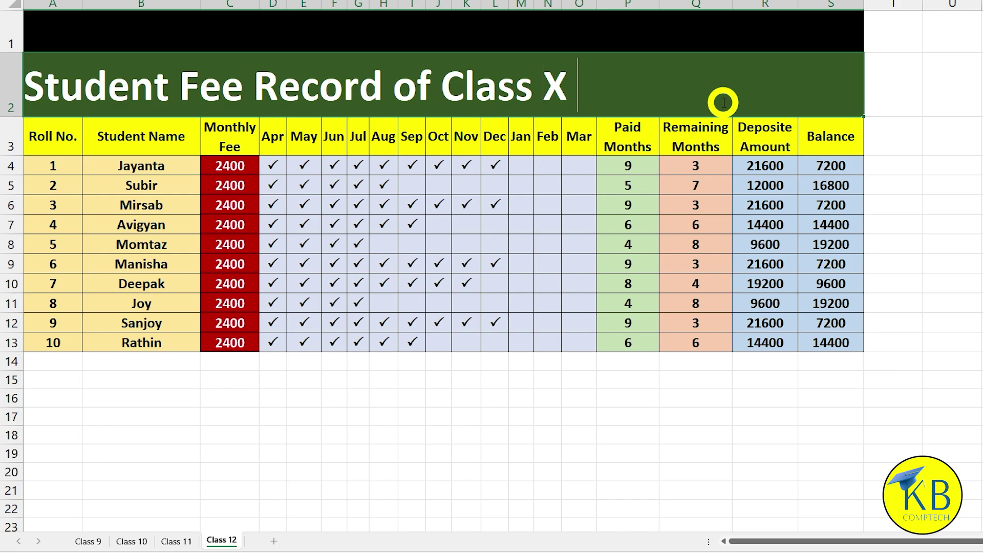
pyautogui.write('II')
pyautogui.press('Return')
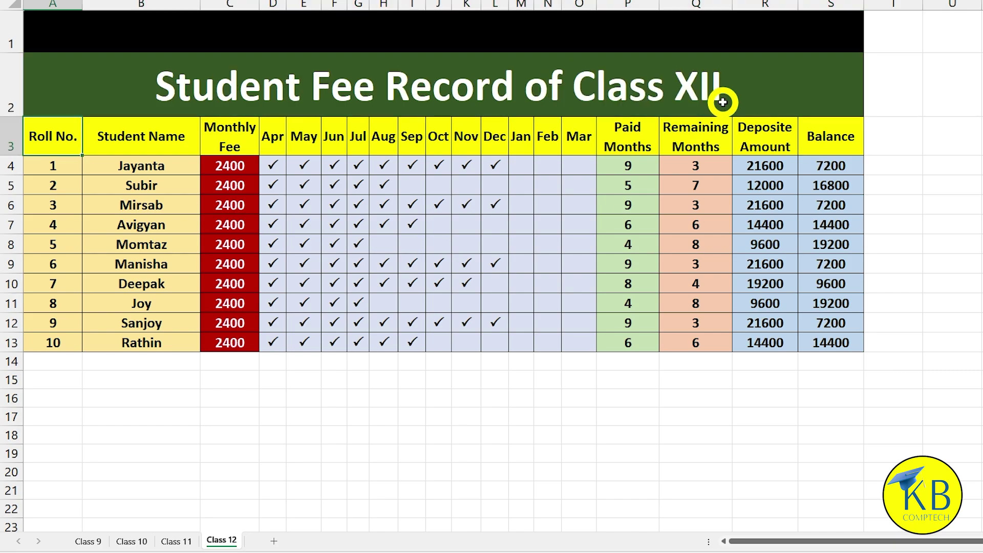
# Step: Cycle through the Class 9–12 sheets and end on Class 9
pyautogui.click(92, 542)
pyautogui.click(132, 542)
pyautogui.click(176, 541)
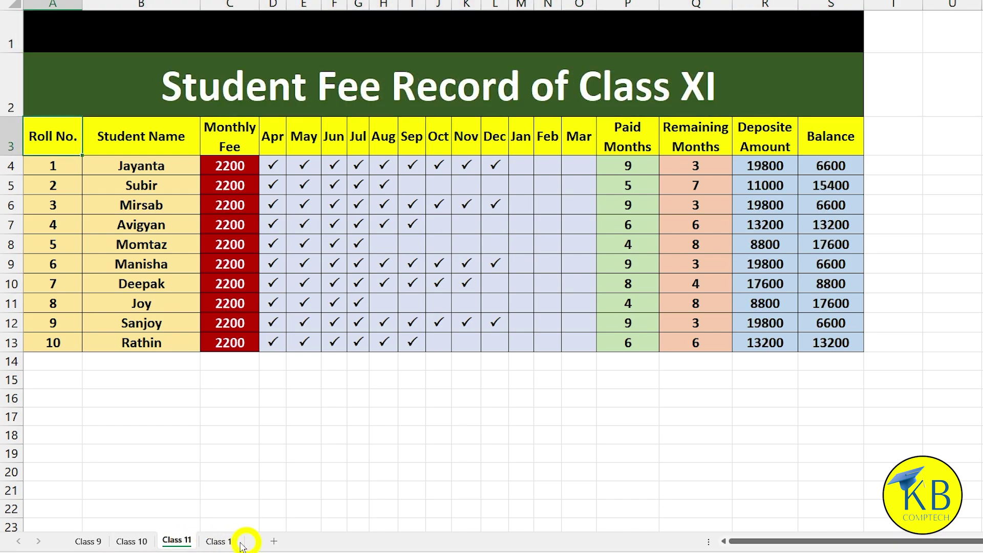
pyautogui.click(239, 543)
pyautogui.click(88, 542)
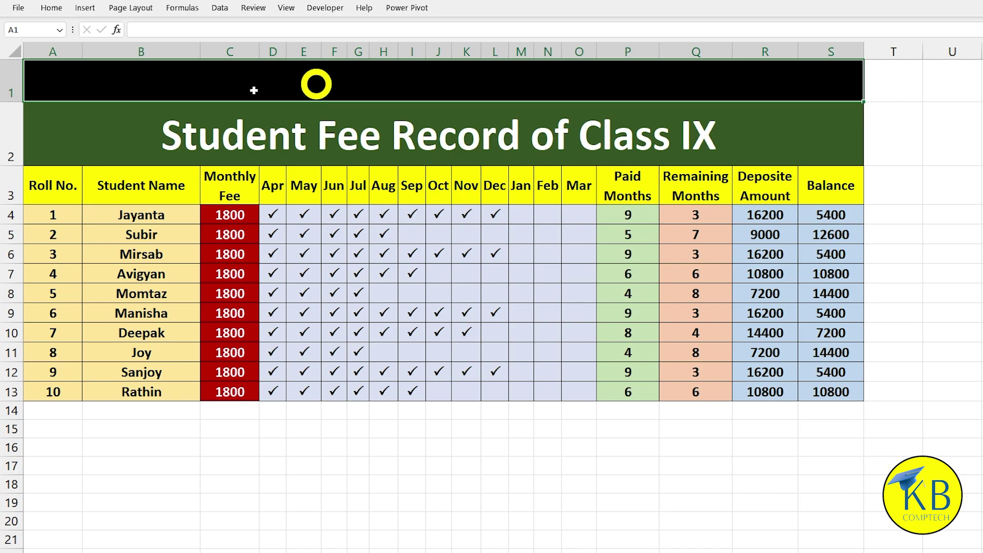
# Step: Draw a rounded rectangle in the black row 1 band and give it the text 9th
pyautogui.click(88, 9)
pyautogui.click(179, 49)
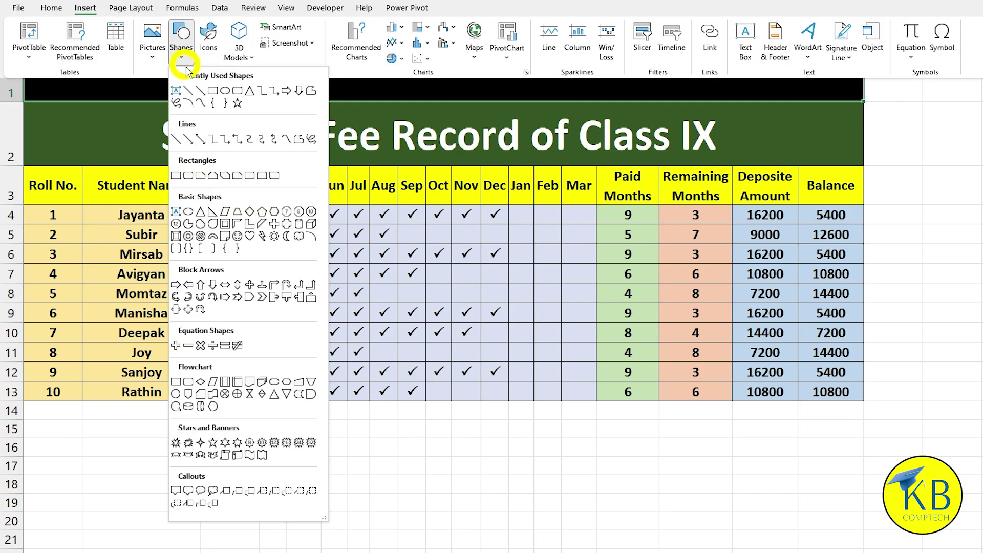
pyautogui.click(236, 92)
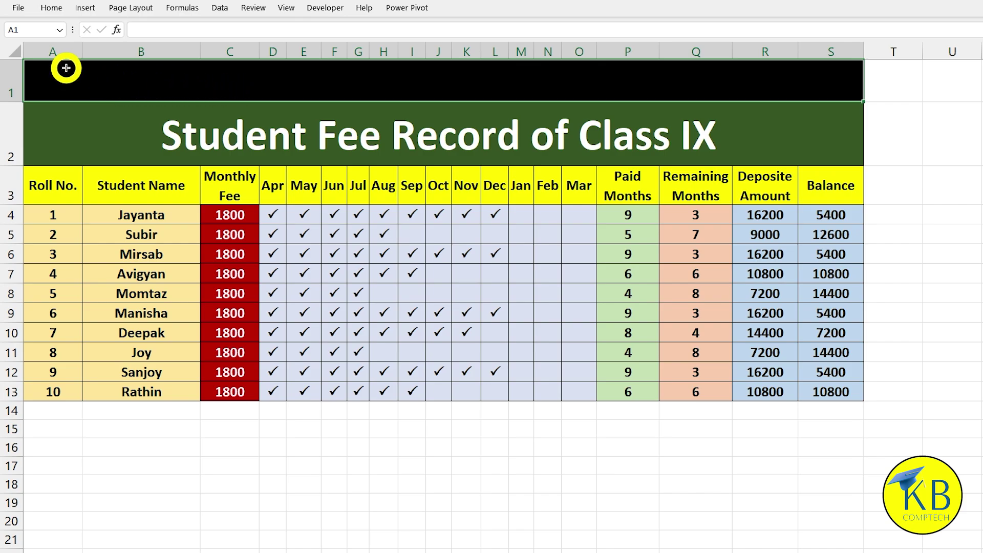
pyautogui.moveTo(62, 69); pyautogui.dragTo(128, 95)
pyautogui.rightClick(91, 80)
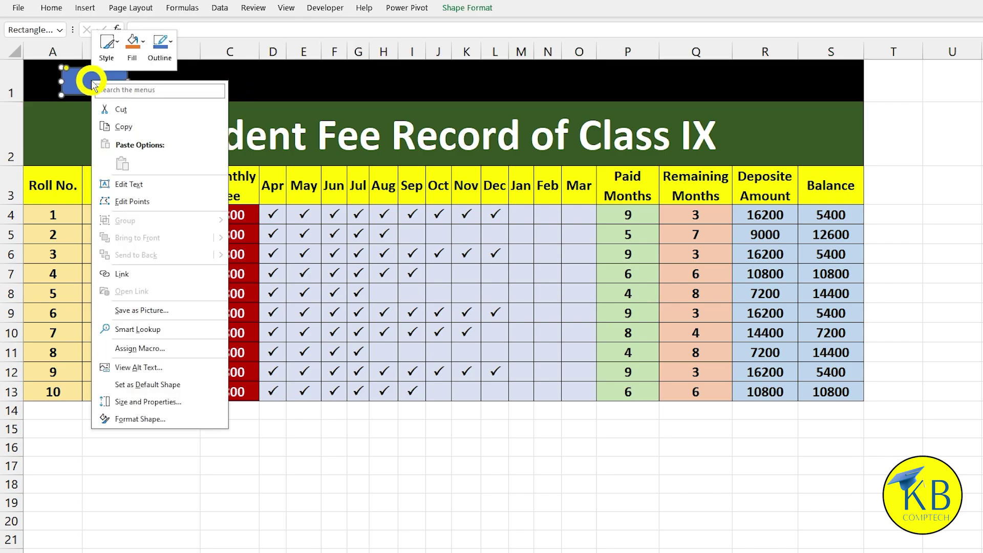
pyautogui.click(142, 185)
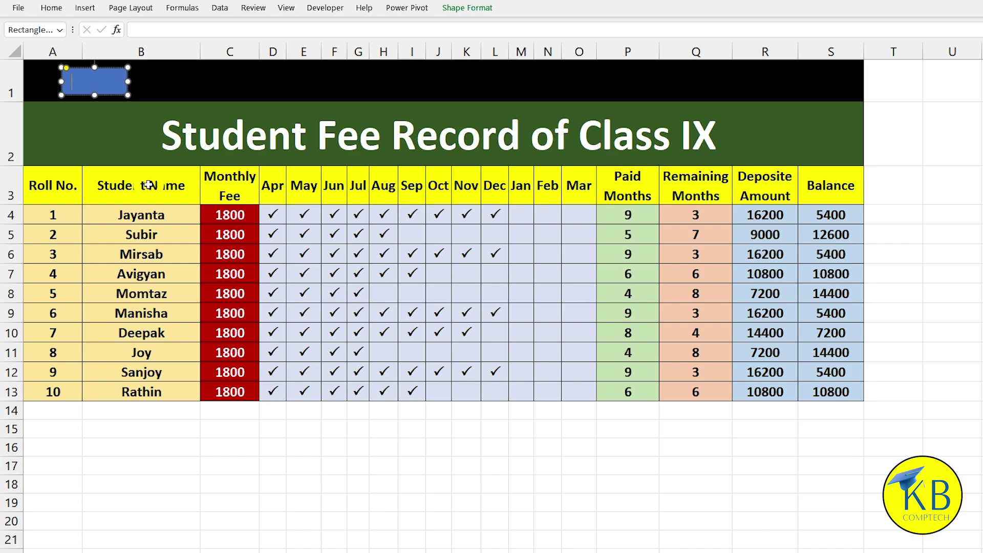
# Step: Set the 9th label to 14 pt, centred horizontally and vertically in the shape
pyautogui.click(70, 82)
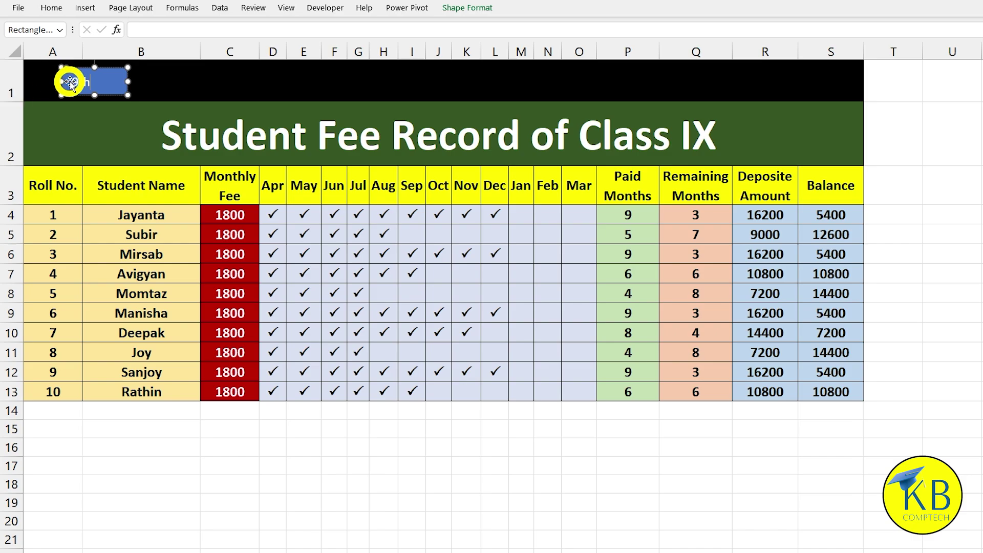
pyautogui.doubleClick(87, 80)
pyautogui.click(52, 8)
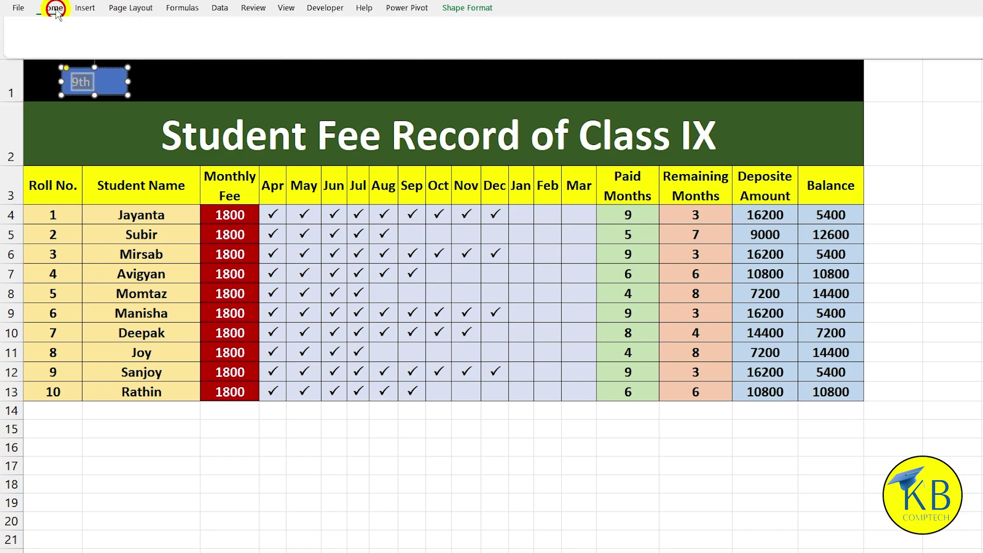
pyautogui.click(230, 33)
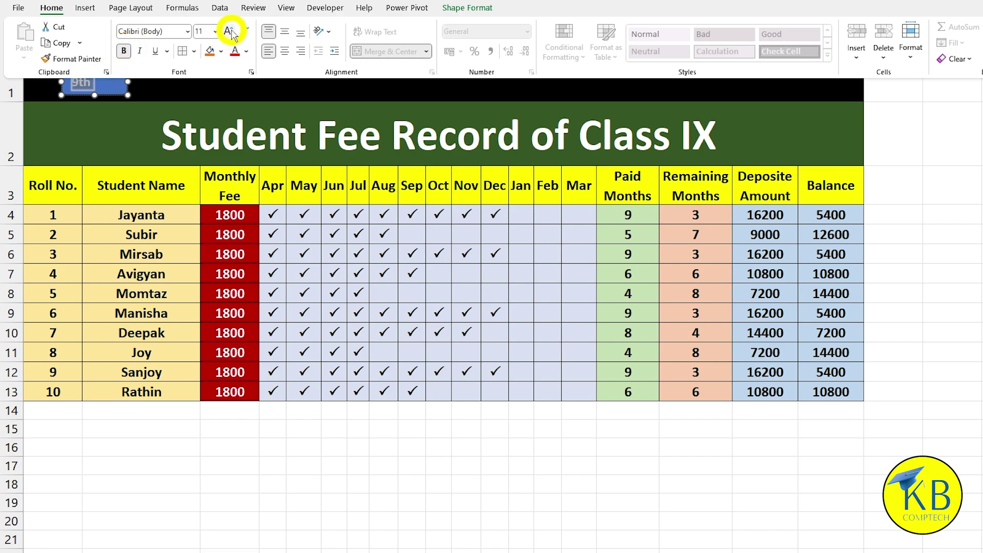
pyautogui.click(283, 52)
pyautogui.click(284, 33)
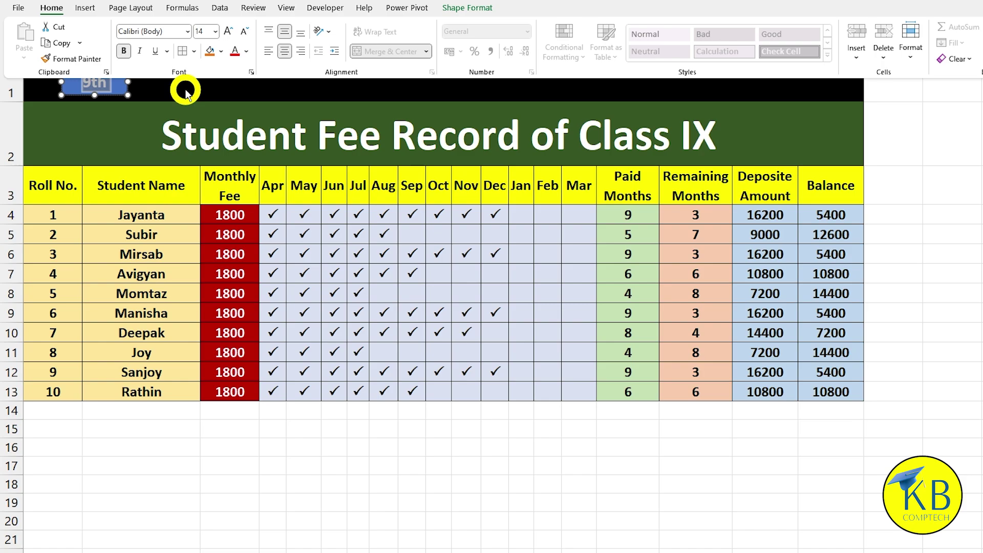
# Step: Give the 9th button a dark blue fill and a 1 pt white outline
pyautogui.click(472, 8)
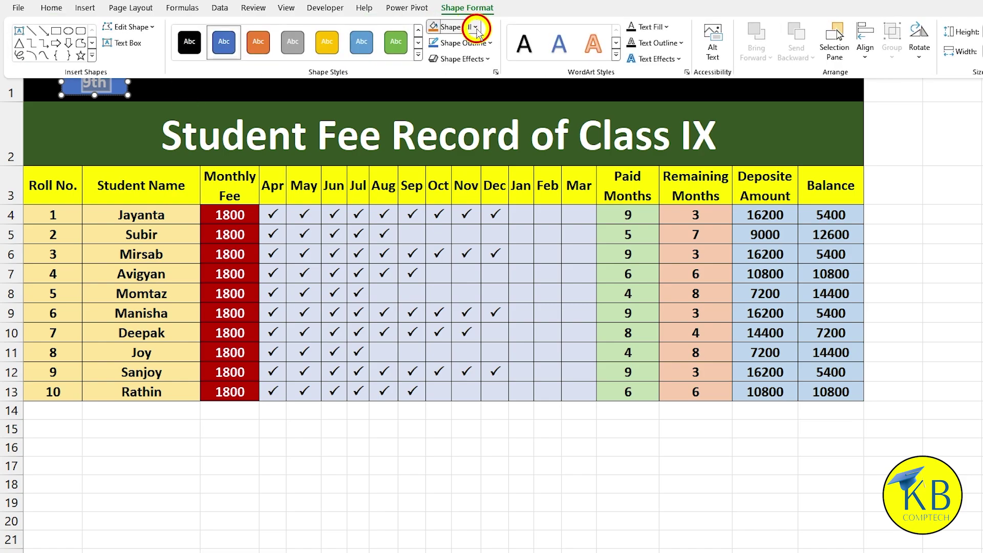
pyautogui.click(475, 28)
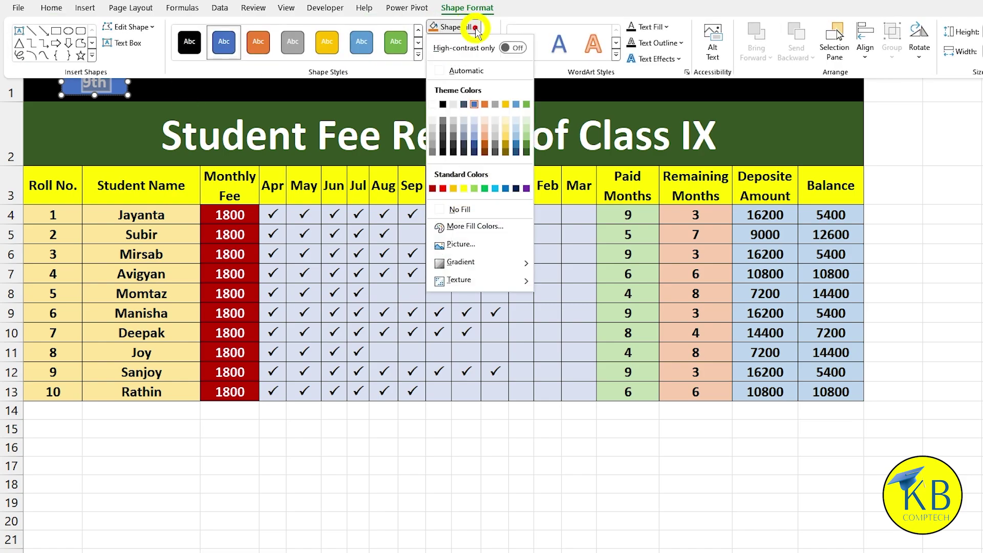
pyautogui.click(516, 188)
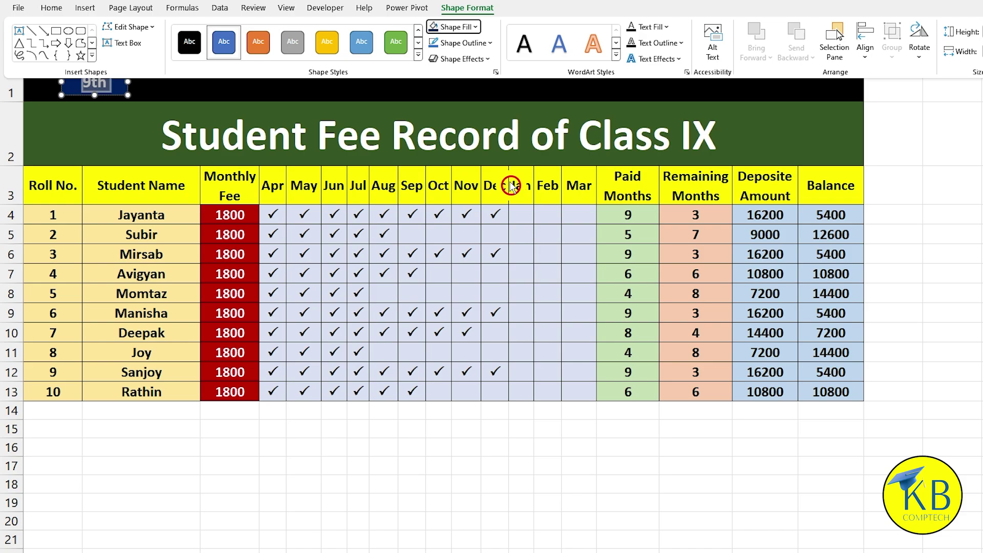
pyautogui.click(480, 43)
pyautogui.click(435, 120)
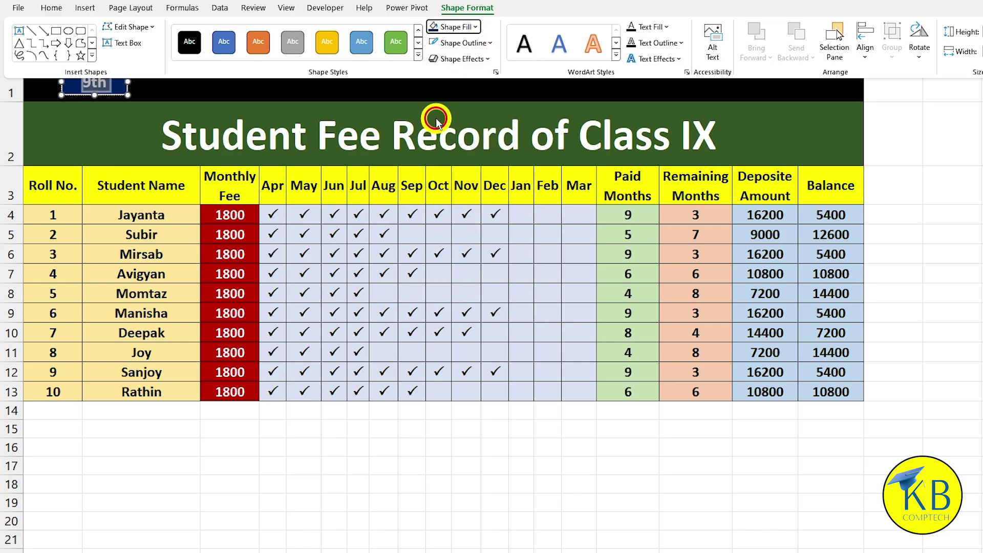
pyautogui.click(462, 43)
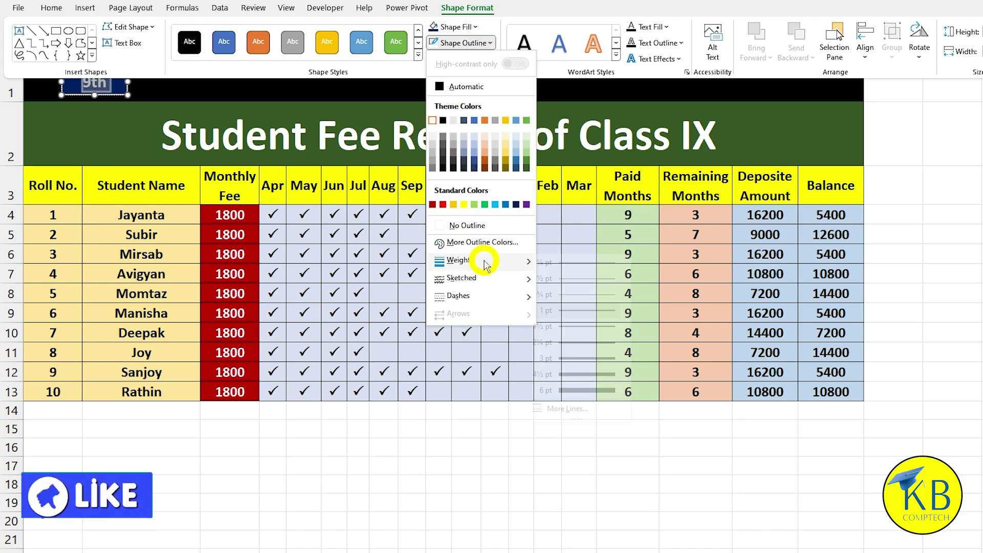
pyautogui.moveTo(482, 263)
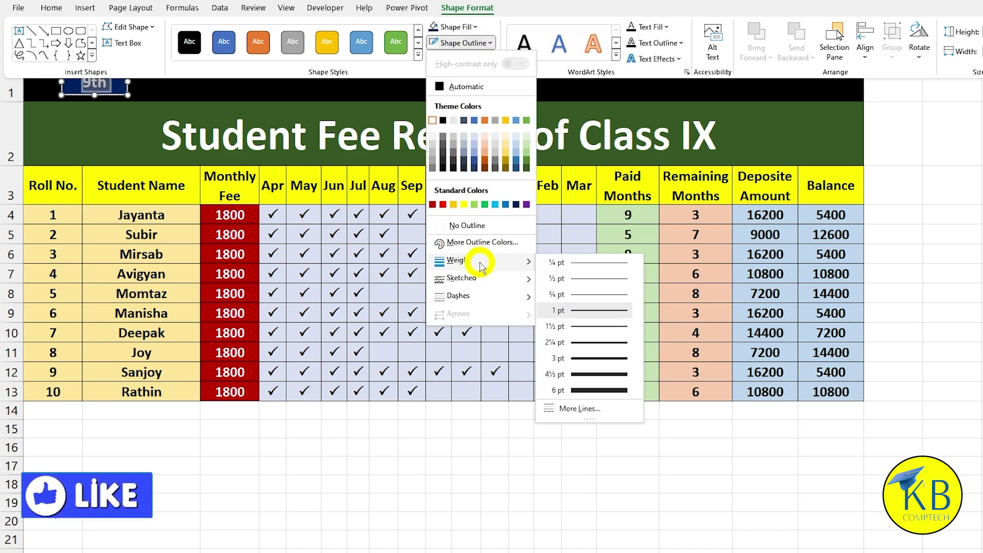
pyautogui.click(576, 314)
pyautogui.click(193, 94)
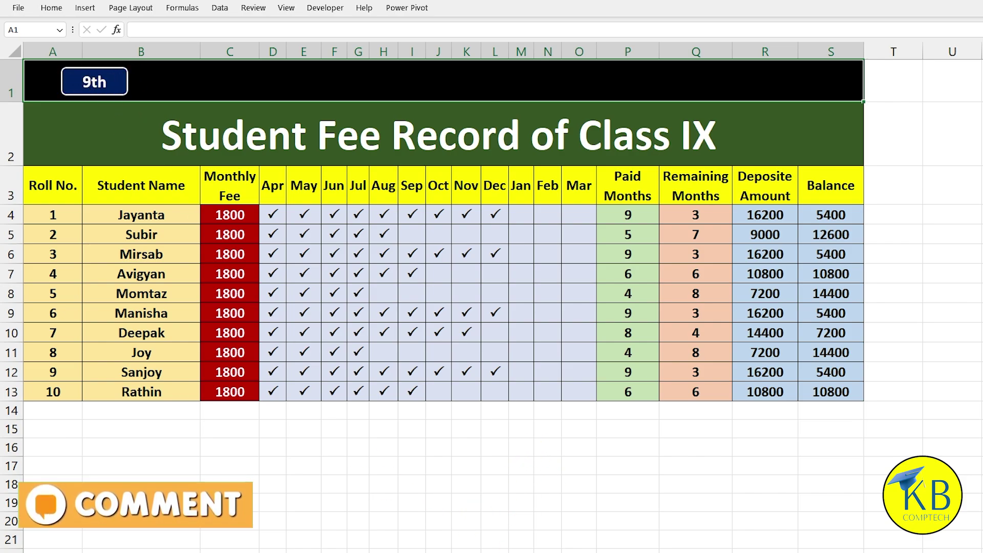
pyautogui.click(114, 71)
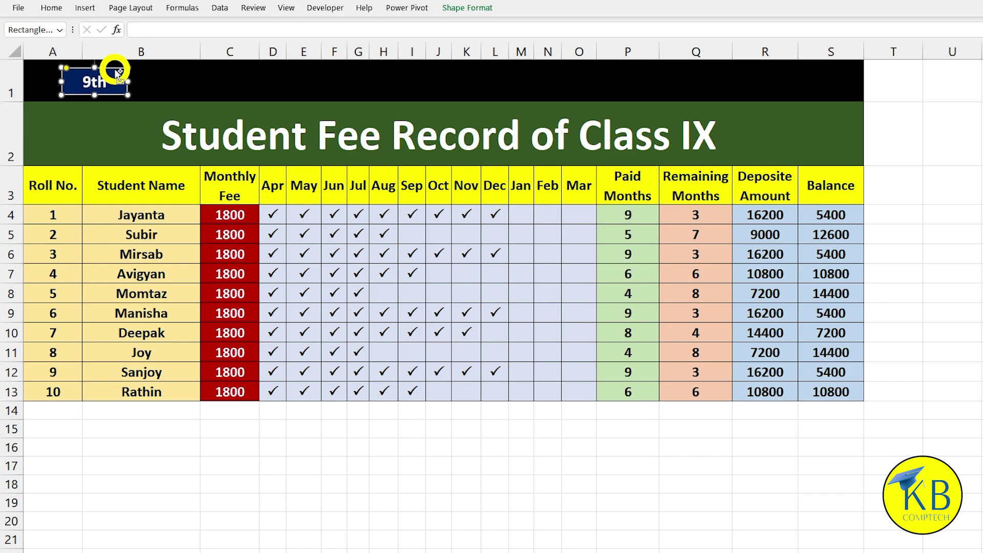
# Step: Duplicate the 9th button into four side-by-side buttons in row 1
pyautogui.moveTo(118, 74); pyautogui.dragTo(193, 71)
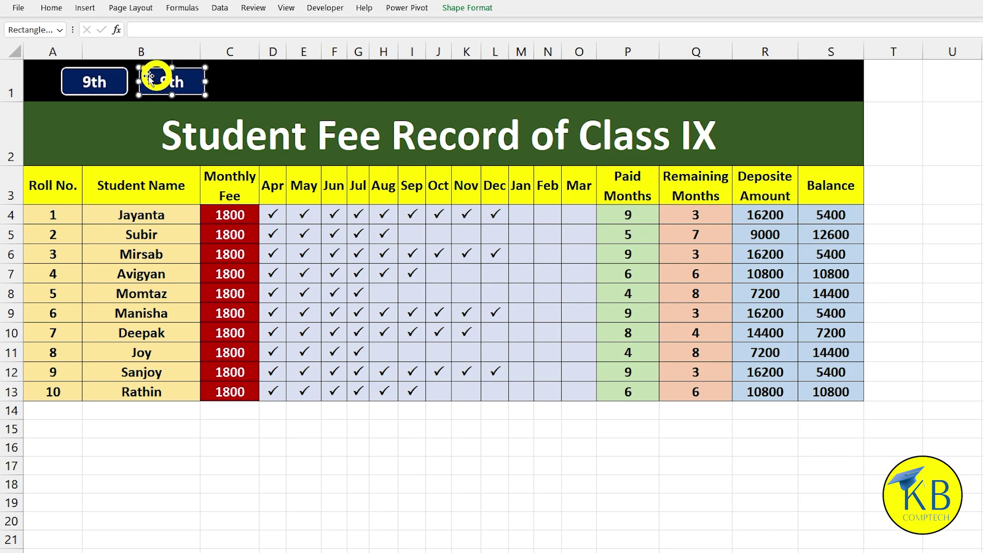
pyautogui.click(98, 71)
pyautogui.keyDown('ctrl'); pyautogui.click(175, 67); pyautogui.keyUp('ctrl')
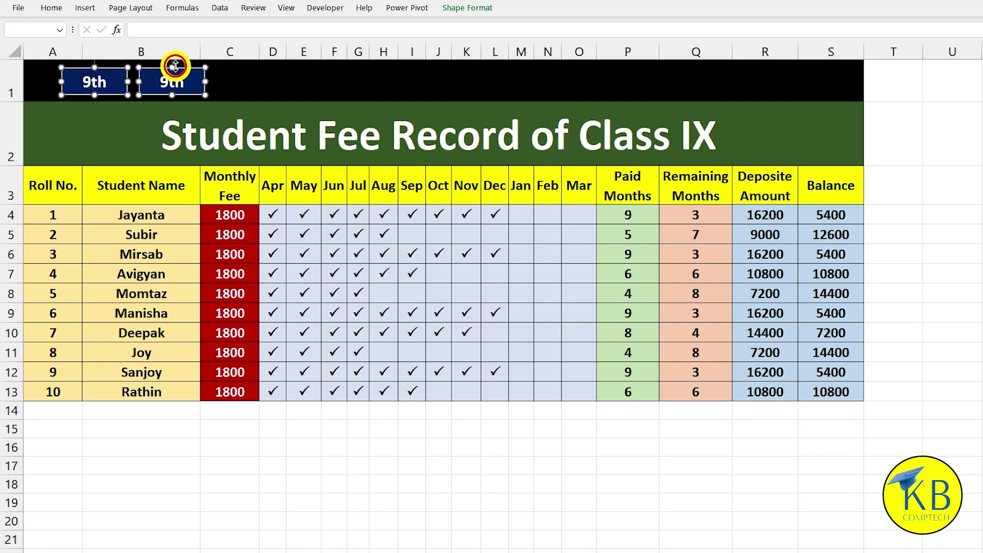
pyautogui.moveTo(184, 71); pyautogui.dragTo(339, 72)
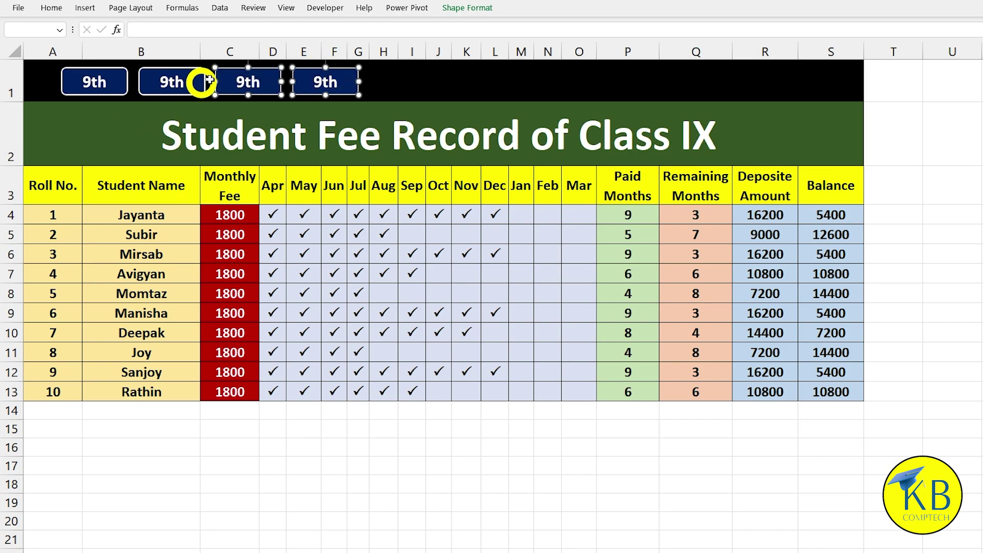
# Step: Relabel the three copies as 10th, 11th and 12th
pyautogui.click(80, 82)
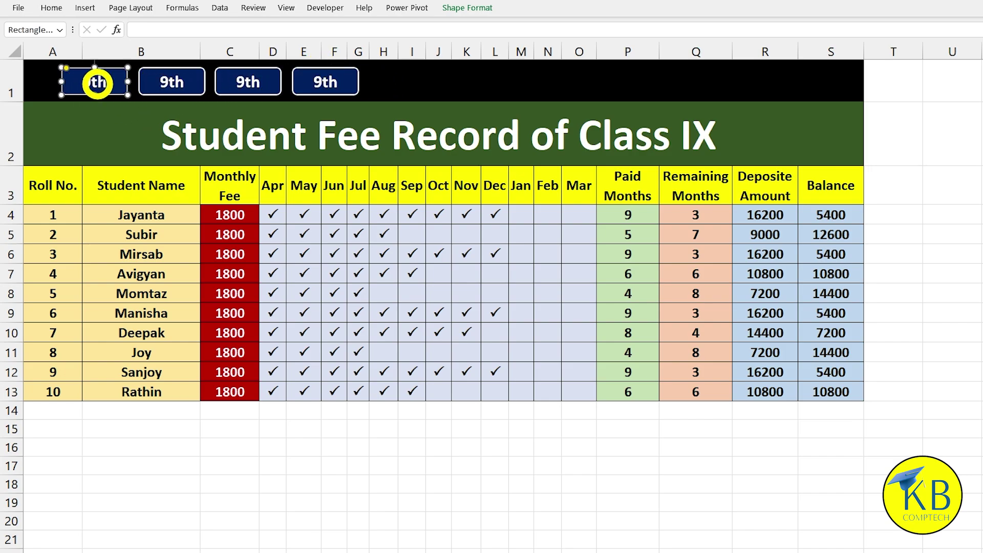
pyautogui.click(173, 82)
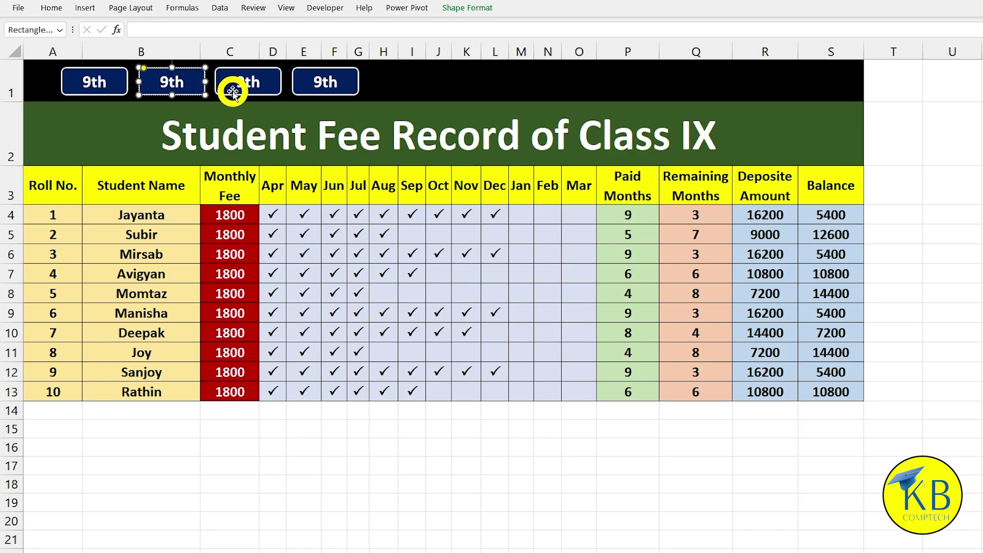
pyautogui.click(244, 82)
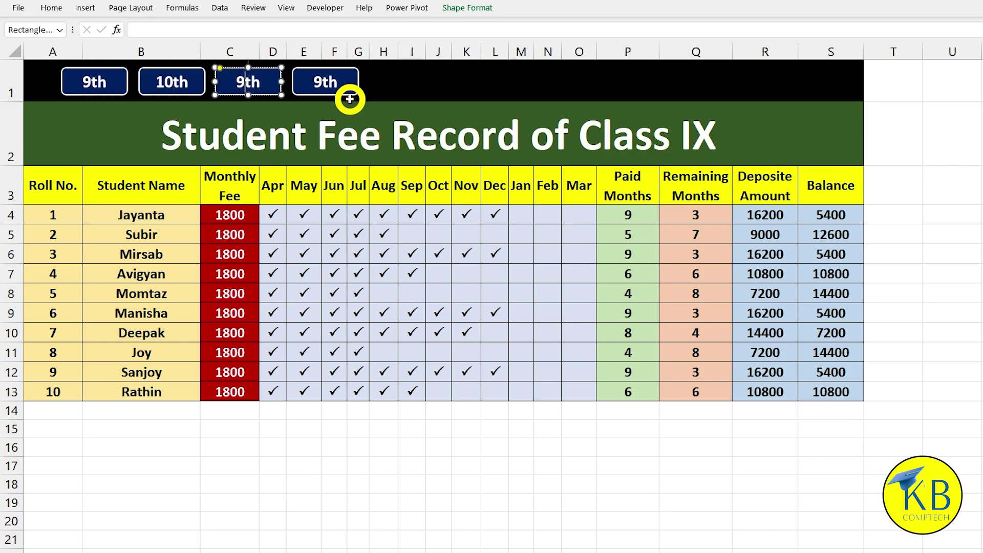
pyautogui.click(326, 83)
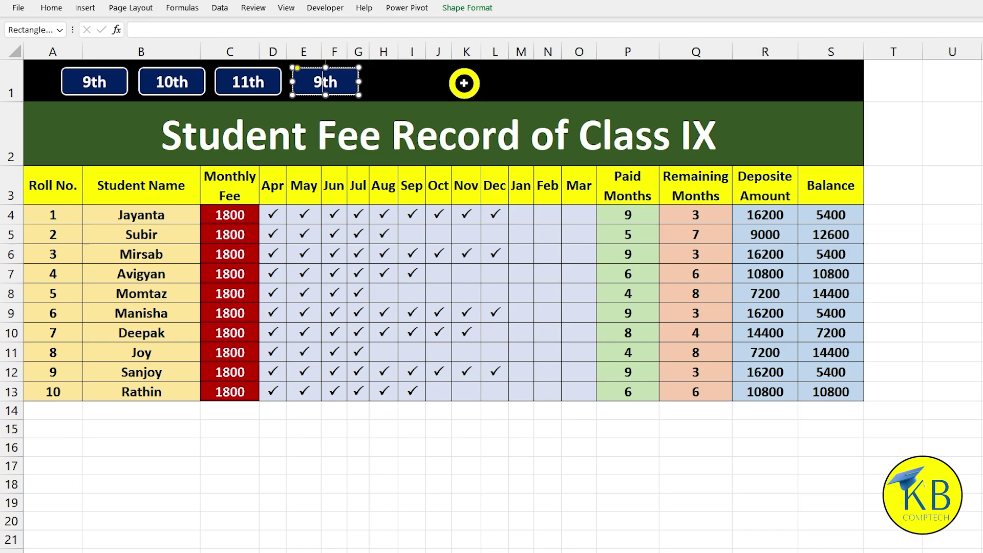
pyautogui.click(464, 83)
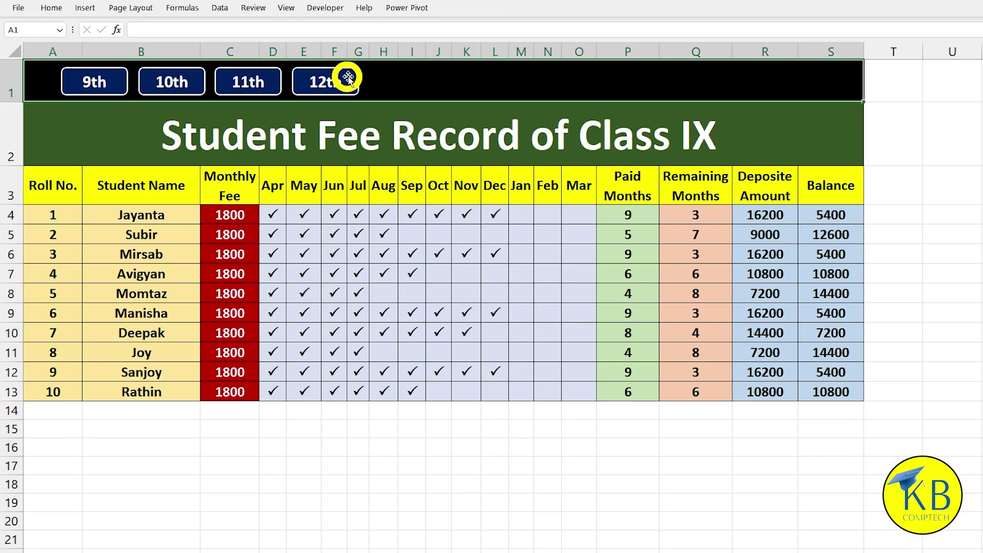
# Step: Select the 9th, 10th, 11th and 12th buttons and distribute them horizontally
pyautogui.keyDown('ctrl'); pyautogui.click(116, 85); pyautogui.keyUp('ctrl')
pyautogui.keyDown('ctrl'); pyautogui.click(184, 83); pyautogui.keyUp('ctrl')
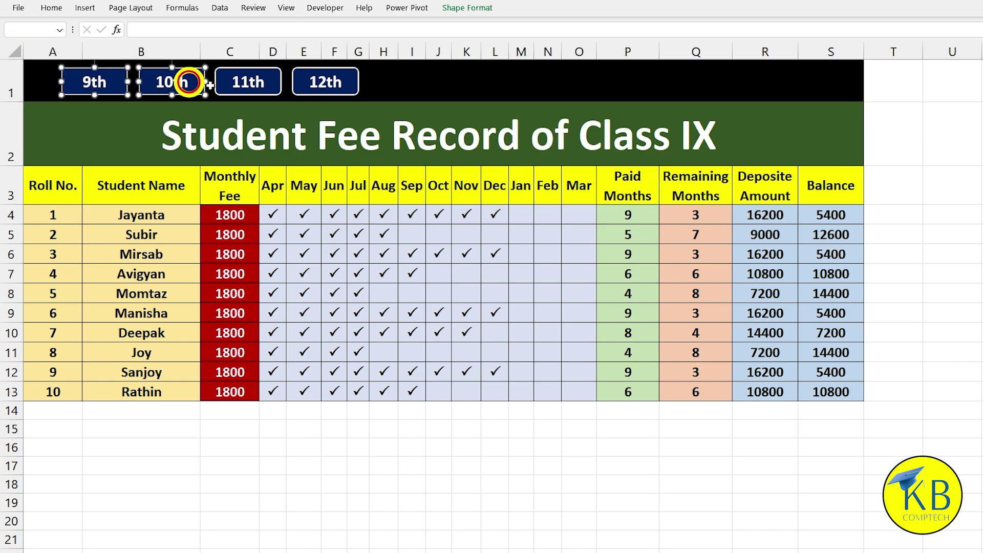
pyautogui.keyDown('ctrl'); pyautogui.click(261, 83); pyautogui.keyUp('ctrl')
pyautogui.keyDown('ctrl'); pyautogui.click(328, 83); pyautogui.keyUp('ctrl')
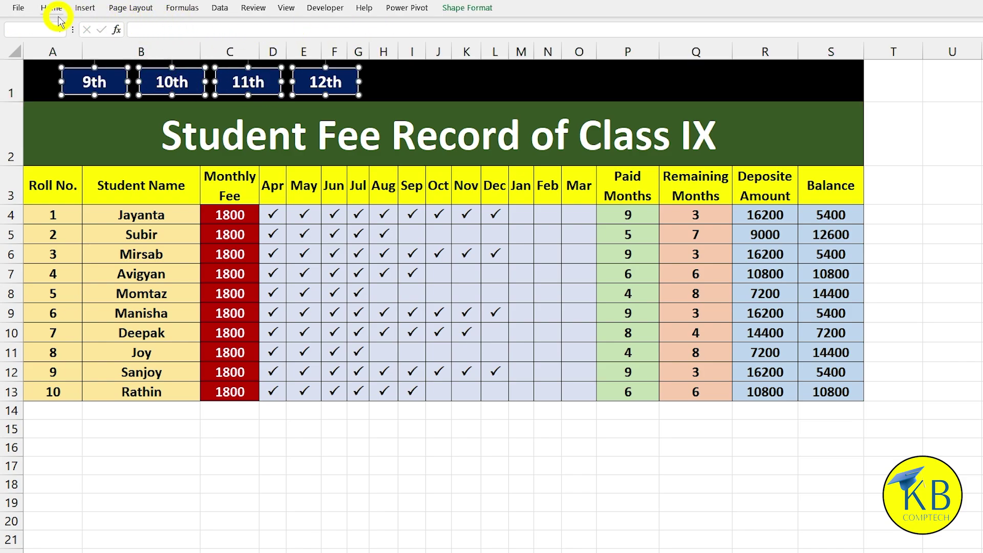
pyautogui.click(464, 8)
pyautogui.click(871, 56)
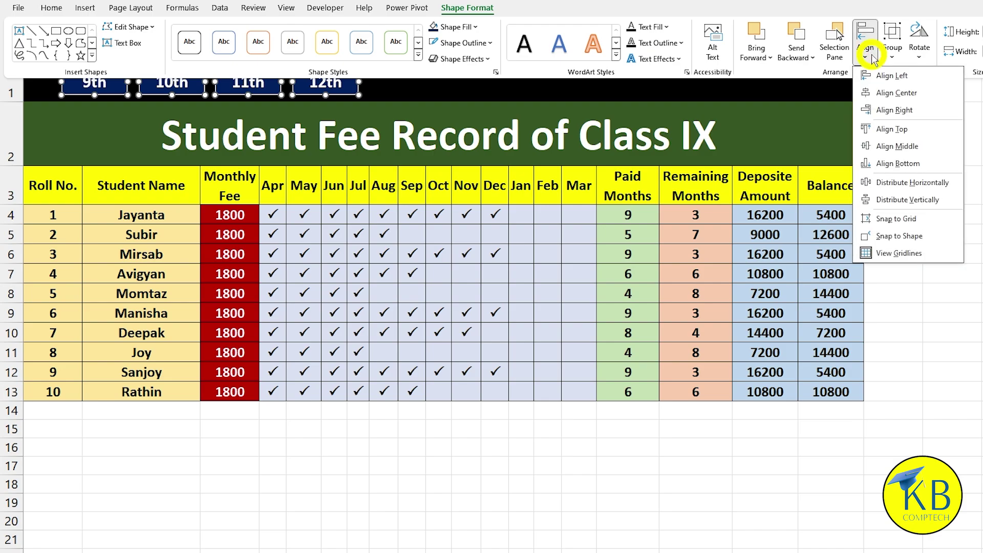
pyautogui.click(935, 185)
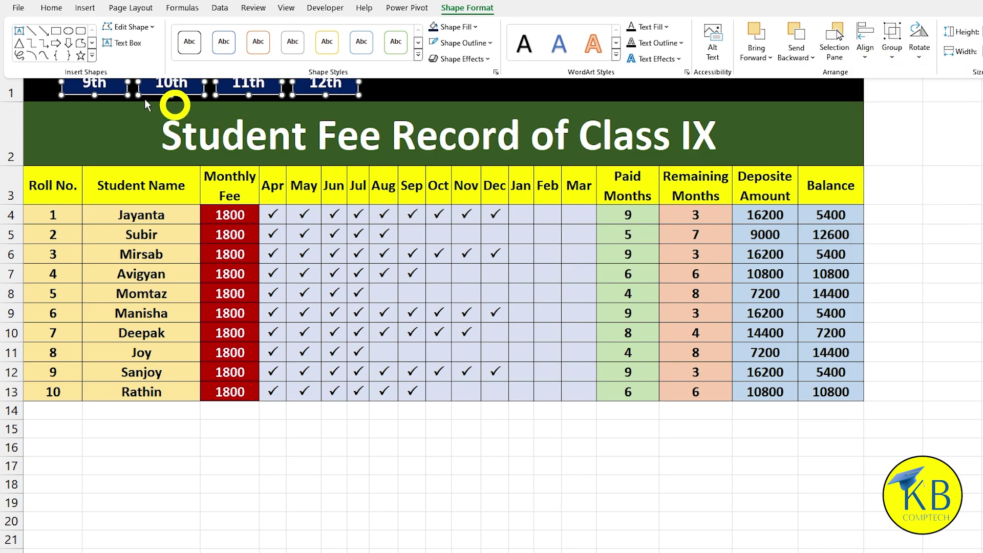
pyautogui.click(421, 88)
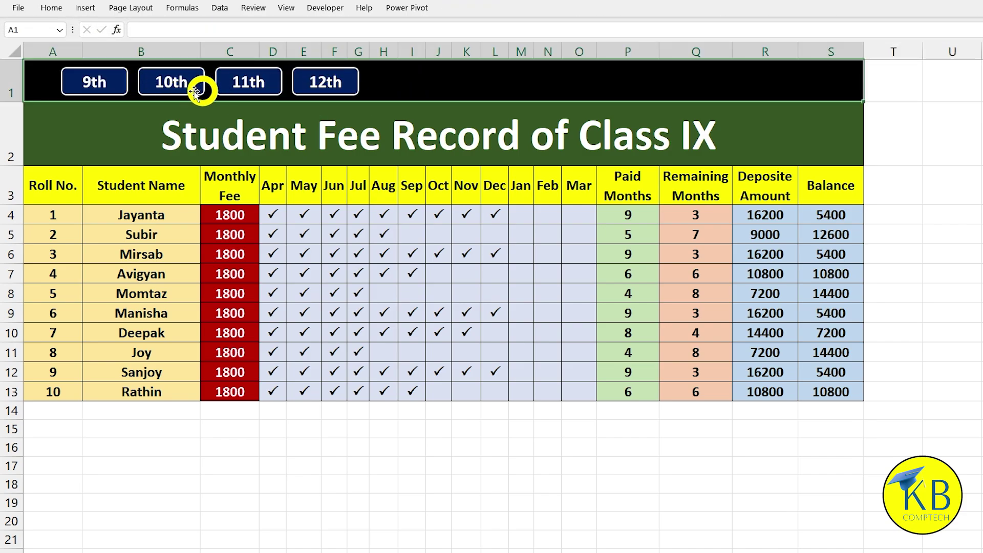
pyautogui.click(114, 79)
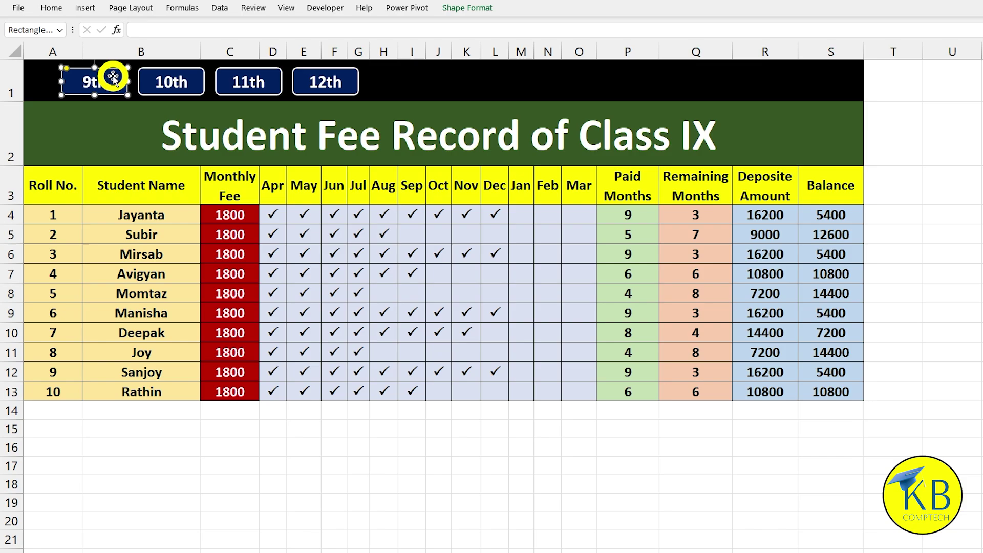
# Step: Hyperlink the 9th button to the Class 9 sheet and the 10th button to Class 10
pyautogui.rightClick(113, 78)
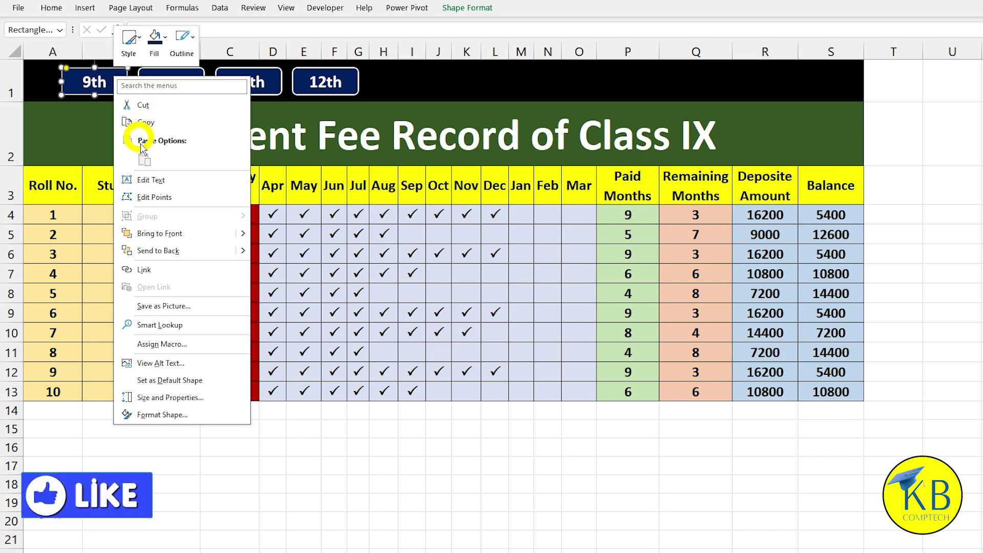
pyautogui.click(144, 270)
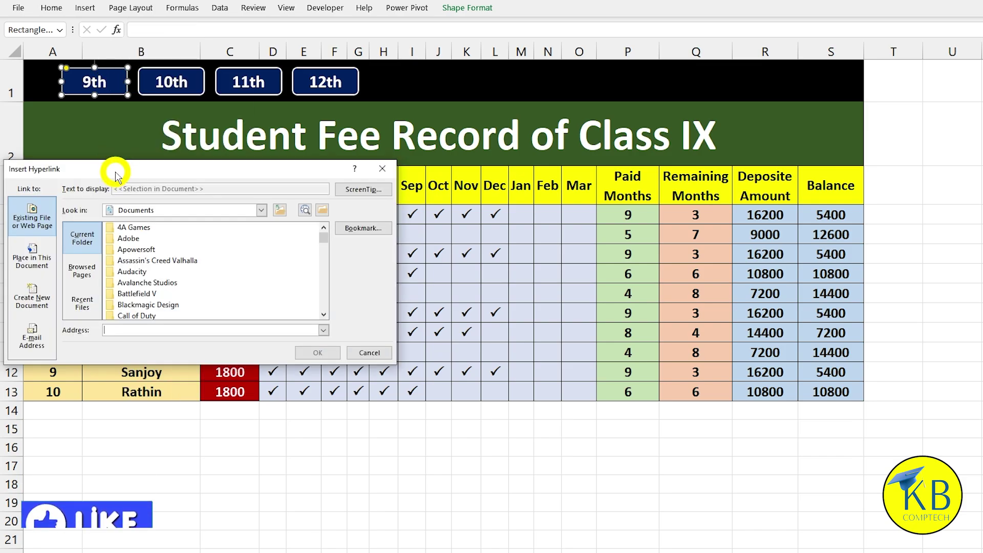
pyautogui.moveTo(109, 164); pyautogui.dragTo(248, 169)
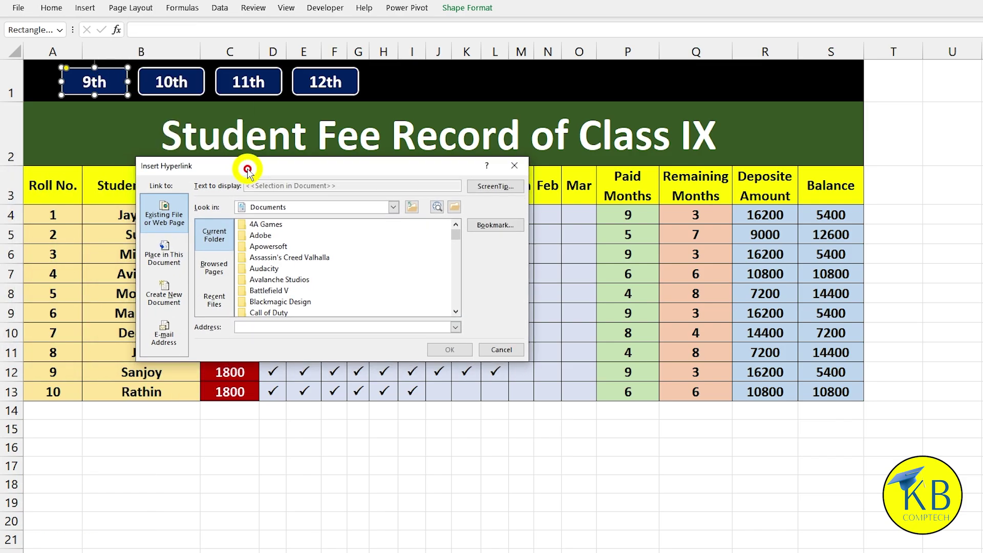
pyautogui.click(164, 255)
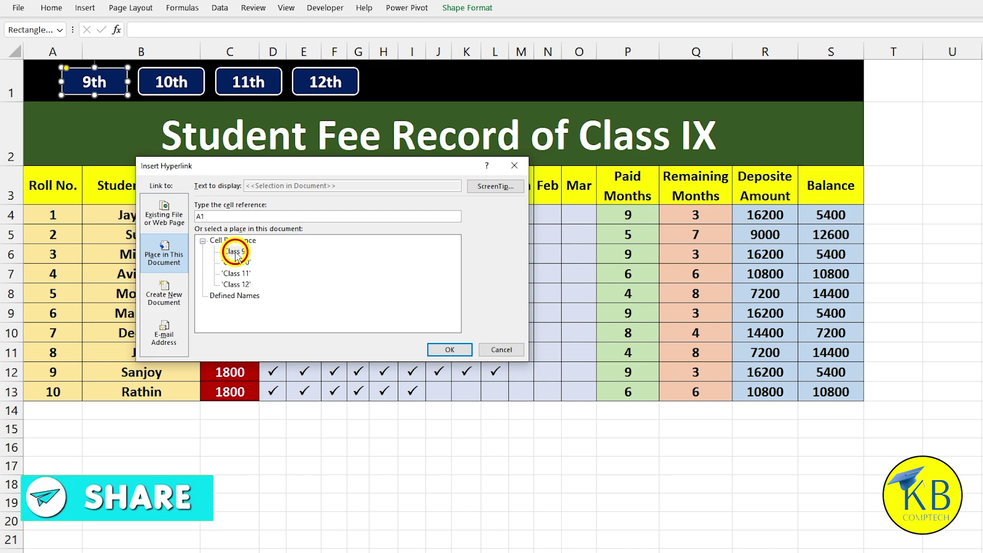
pyautogui.click(235, 252)
pyautogui.click(450, 349)
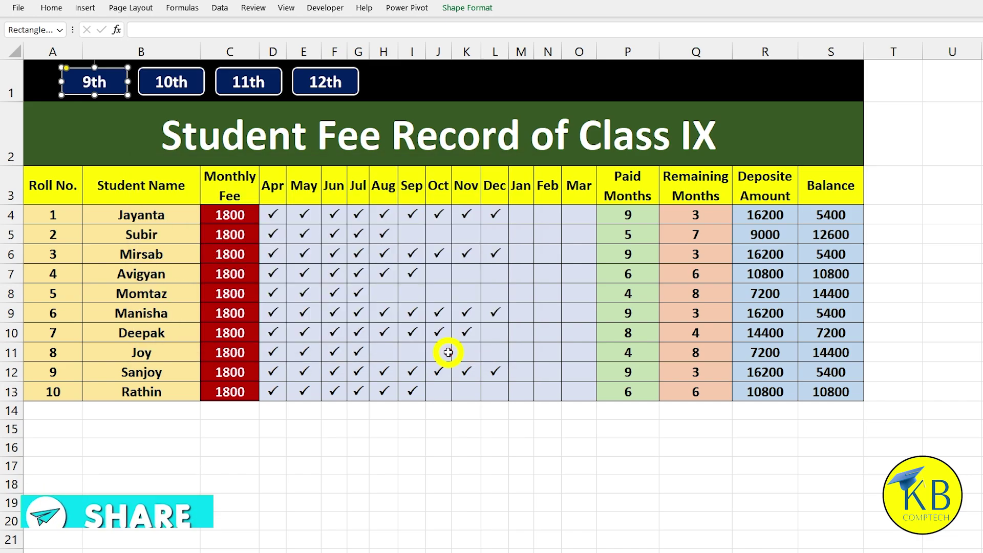
pyautogui.click(195, 72)
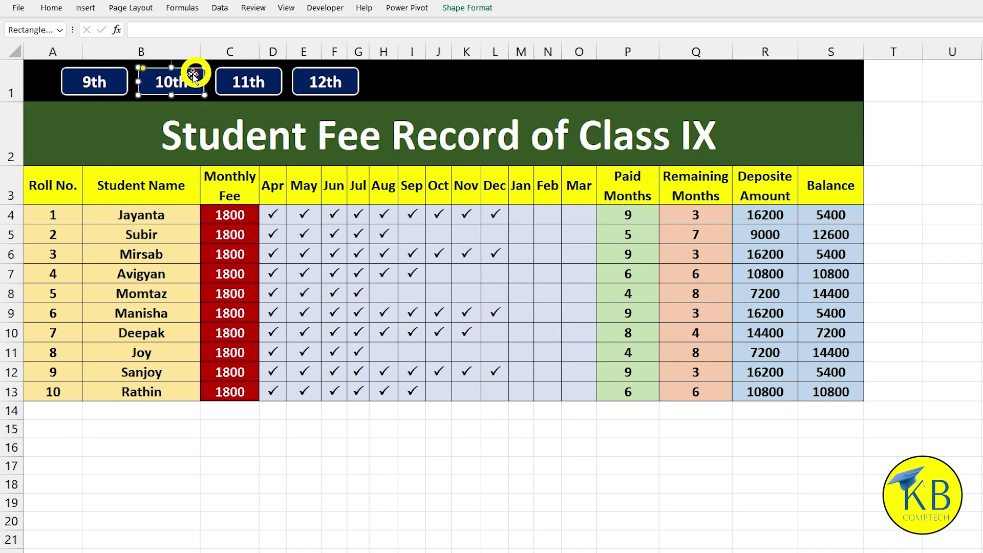
pyautogui.rightClick(194, 74)
pyautogui.click(214, 268)
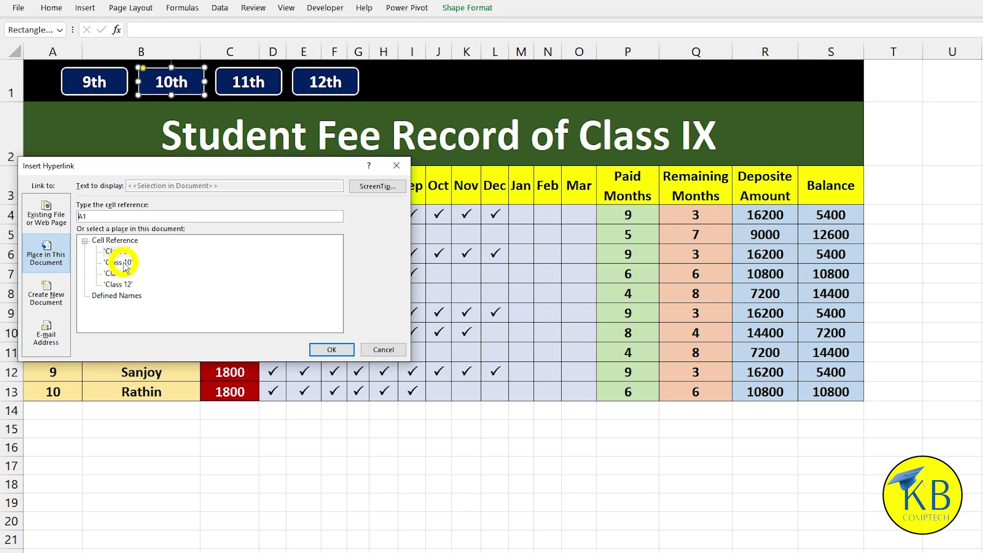
pyautogui.click(123, 264)
pyautogui.click(338, 350)
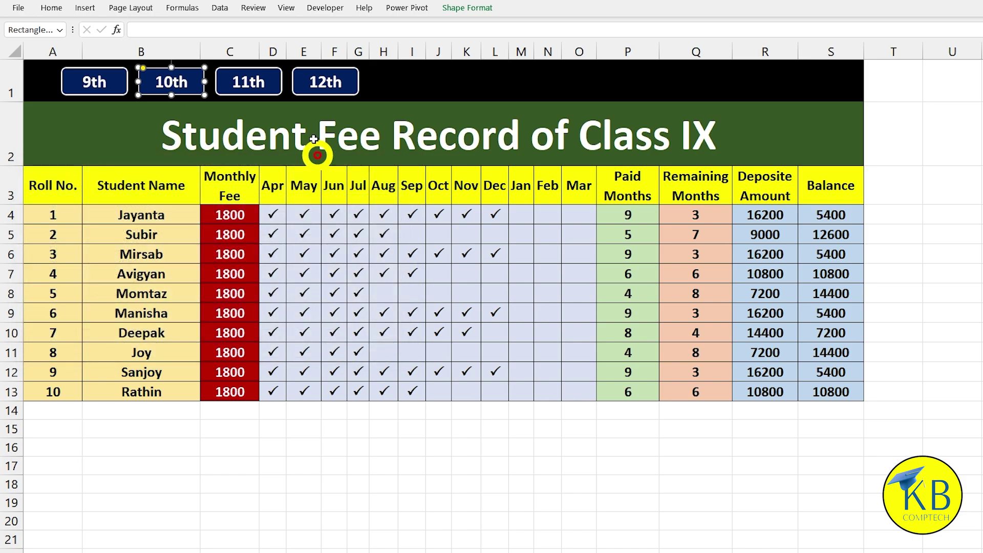
# Step: Hyperlink the 11th button to Class 11 and the 12th button to Class 12
pyautogui.click(275, 77)
pyautogui.rightClick(275, 77)
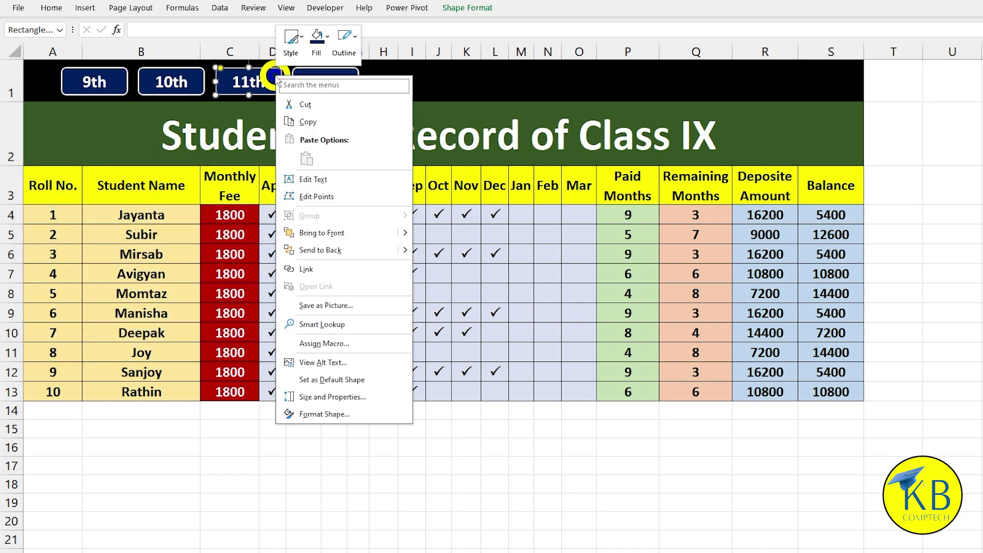
pyautogui.click(305, 270)
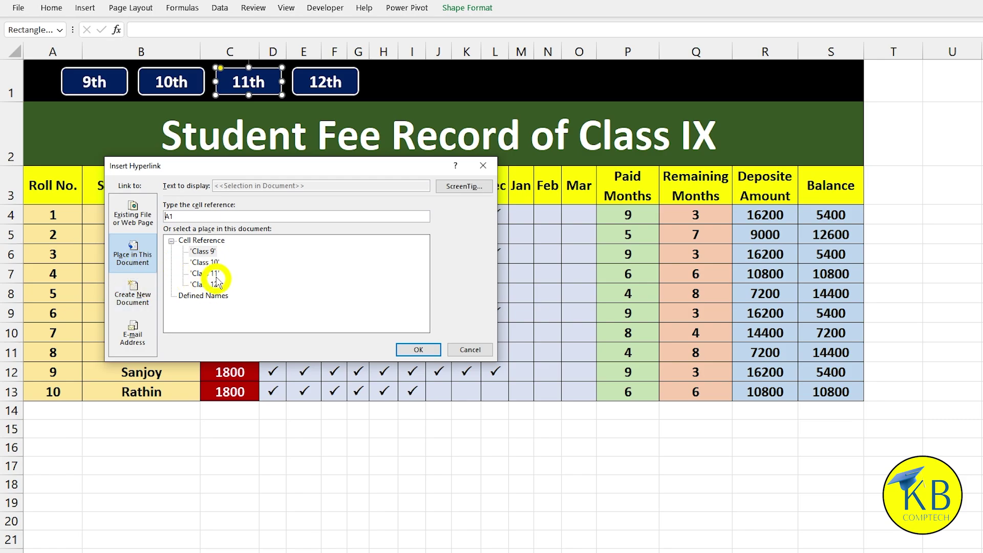
pyautogui.click(420, 351)
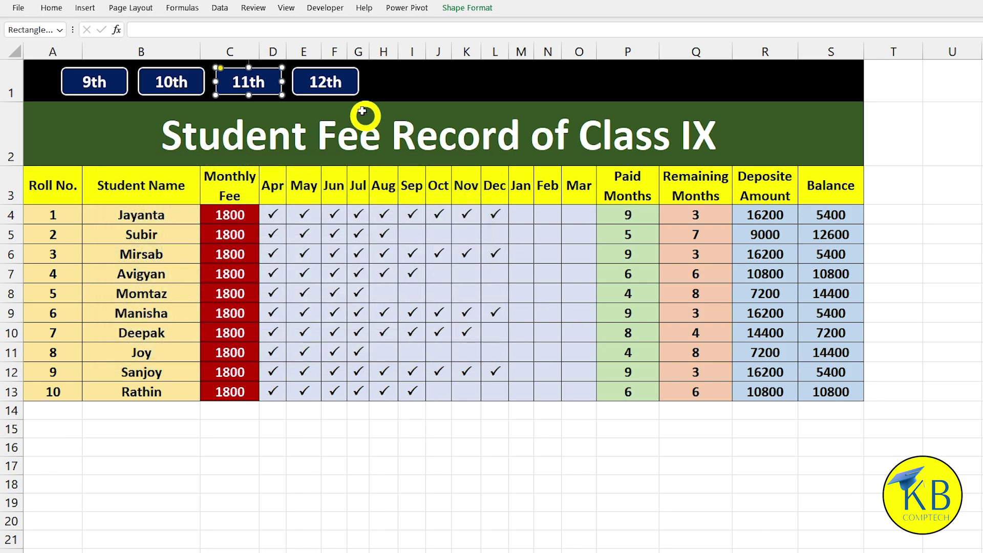
pyautogui.click(344, 81)
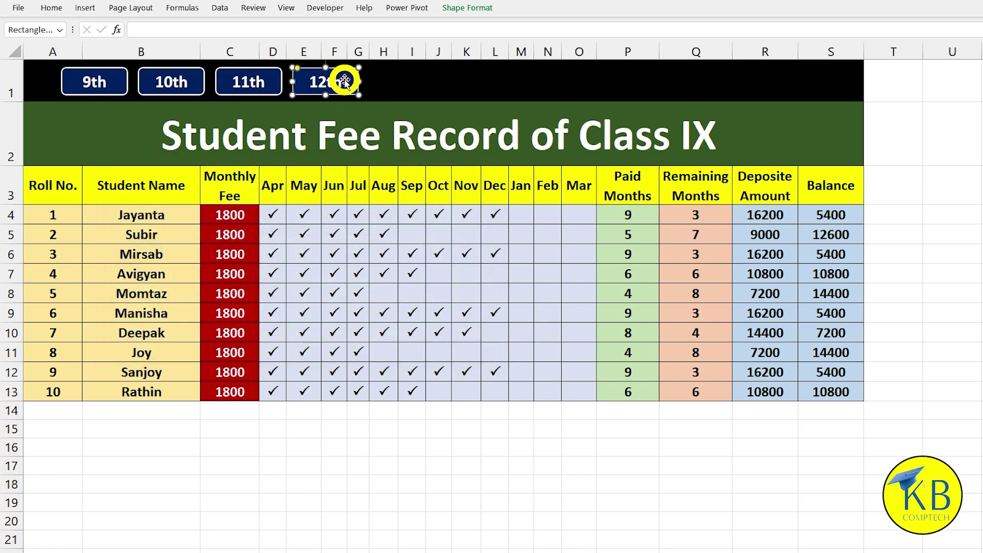
pyautogui.rightClick(344, 81)
pyautogui.click(366, 277)
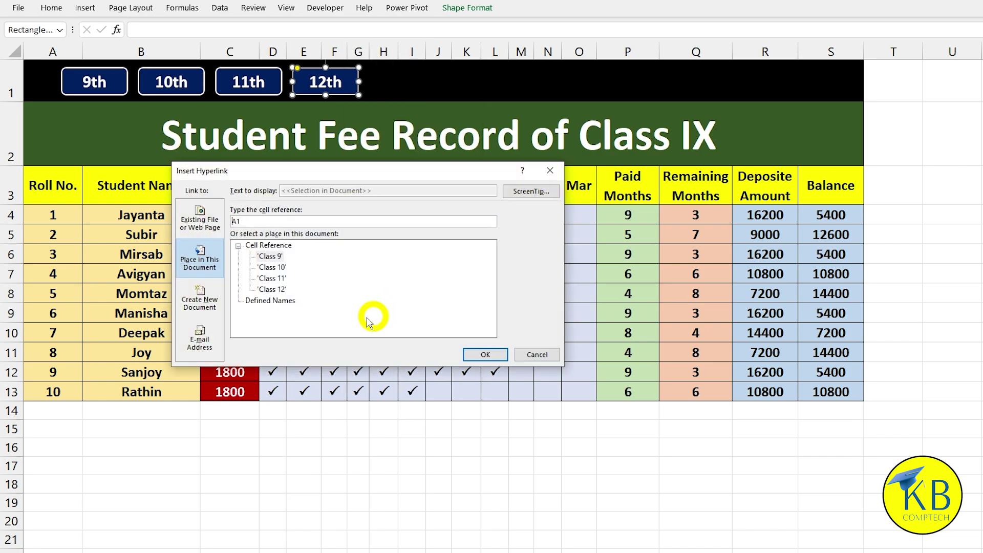
pyautogui.click(493, 354)
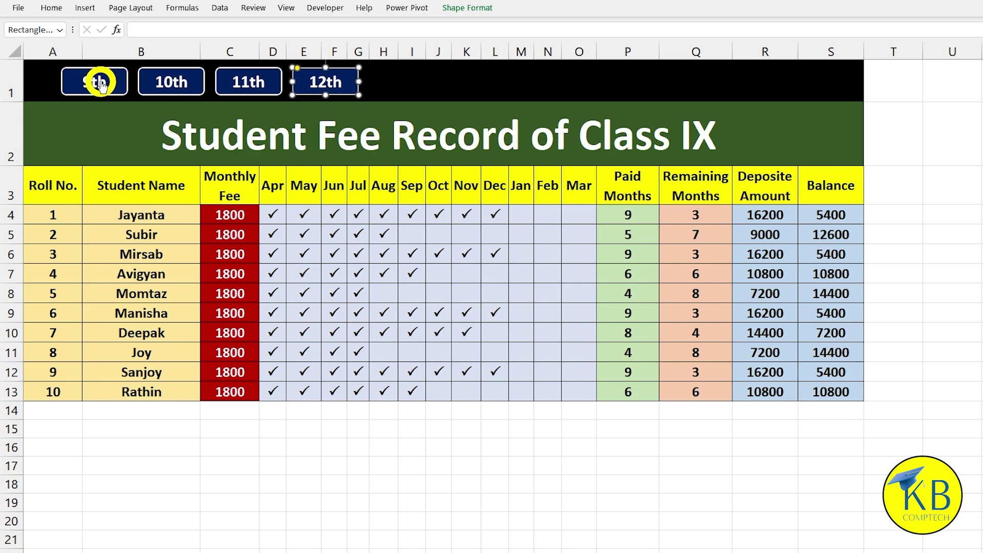
# Step: Test the 10th, 11th and 12th buttons, returning to Class IX with Ctrl+Page Up each time
pyautogui.click(101, 97)
pyautogui.click(169, 88)
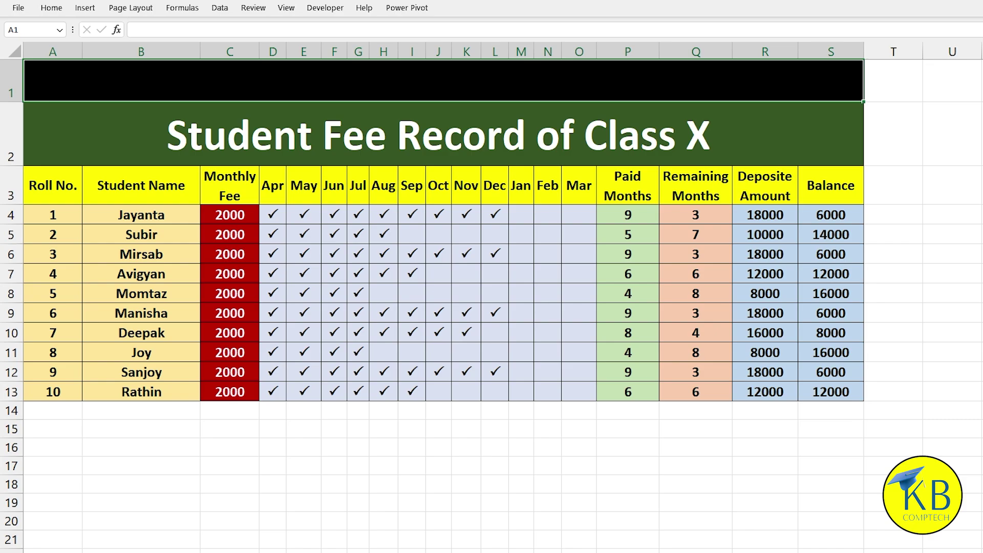
pyautogui.hotkey('ctrl', 'pageup')
pyautogui.click(254, 83)
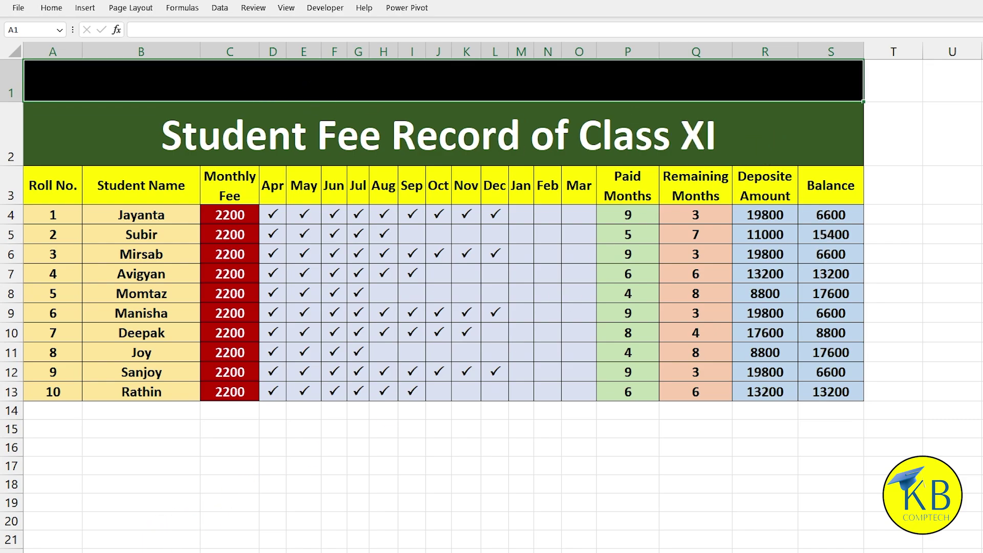
pyautogui.hotkey('ctrl', 'pageup')
pyautogui.hotkey('ctrl', 'pageup')
pyautogui.click(336, 81)
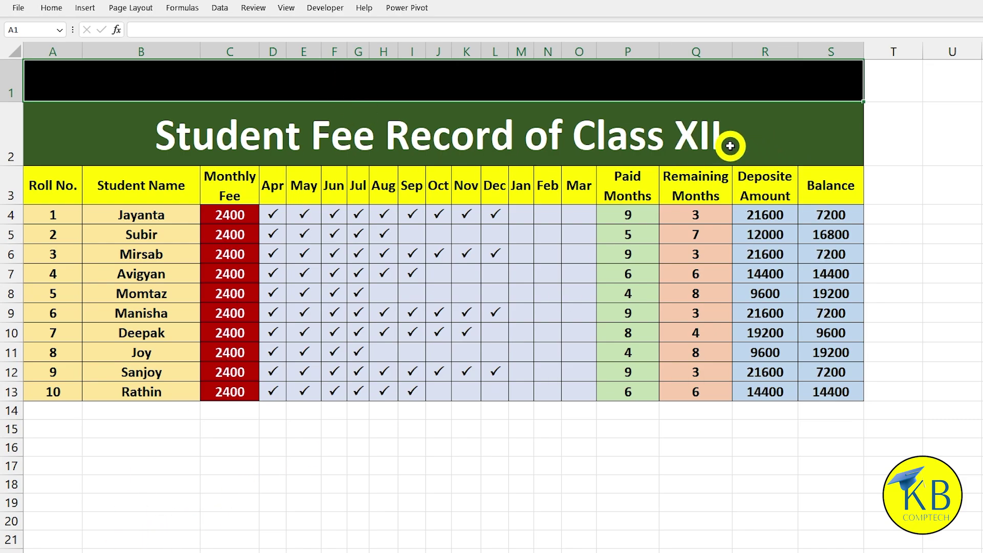
pyautogui.hotkey('ctrl', 'pageup')
pyautogui.hotkey('ctrl', 'pageup')
pyautogui.hotkey('ctrl', 'pageup')
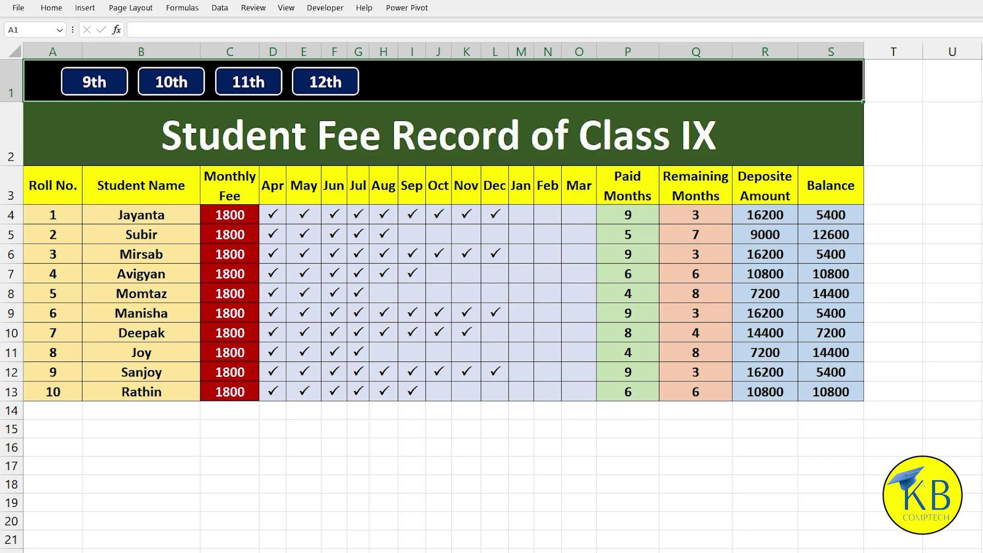
pyautogui.click(171, 82)
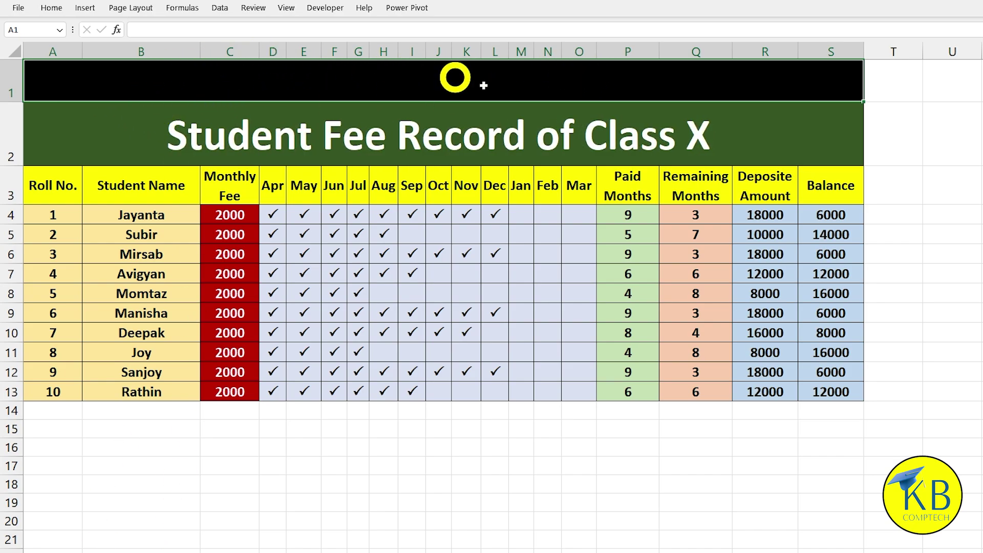
pyautogui.hotkey('ctrl', 'pageup')
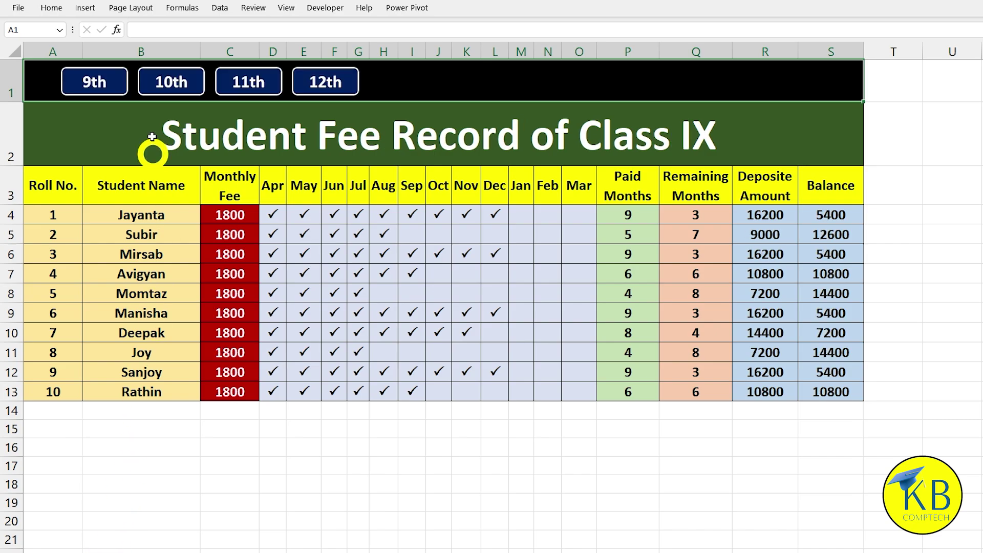
# Step: Copy all four class buttons and paste them into row 1 of the Class X sheet
pyautogui.keyDown('ctrl'); pyautogui.click(121, 79); pyautogui.keyUp('ctrl')
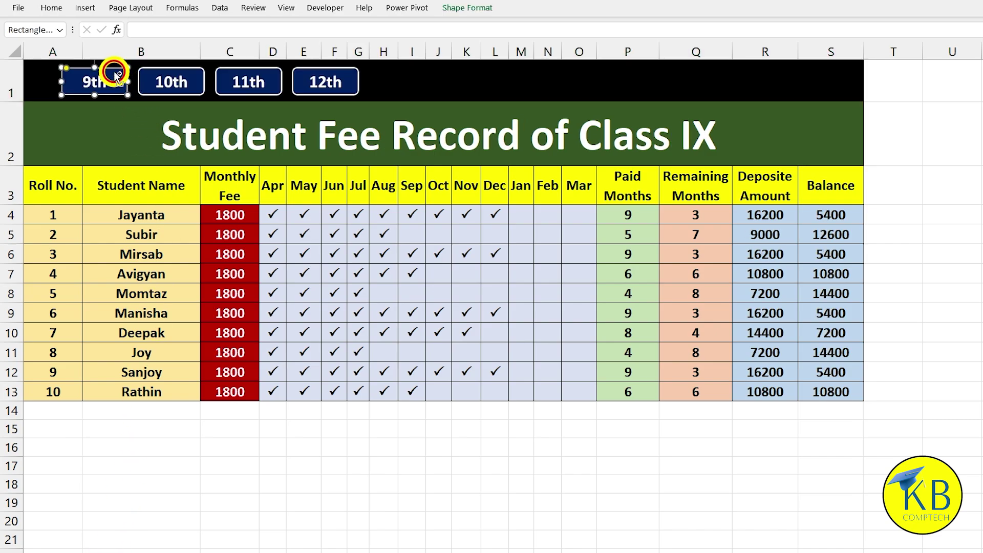
pyautogui.keyDown('ctrl'); pyautogui.click(175, 74); pyautogui.keyUp('ctrl')
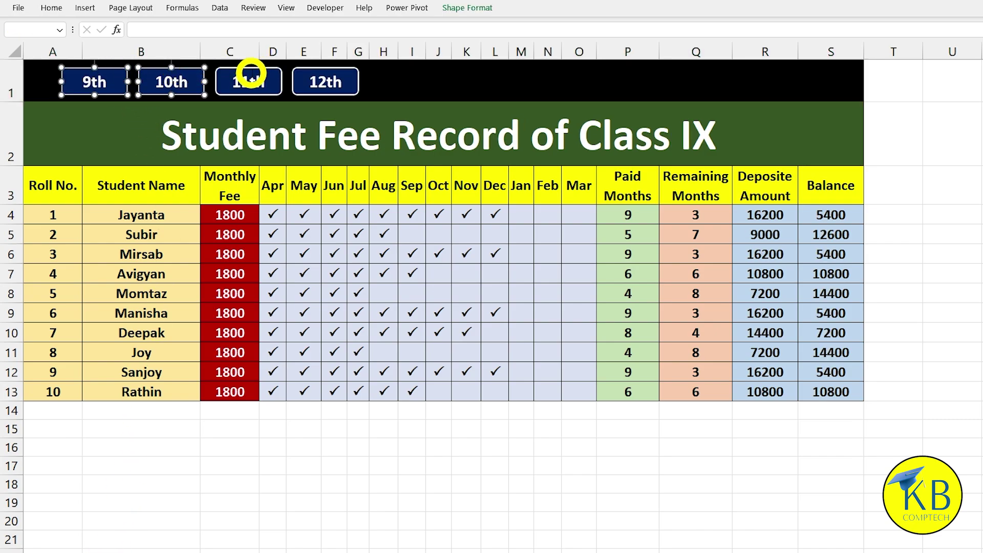
pyautogui.keyDown('ctrl'); pyautogui.click(250, 73); pyautogui.keyUp('ctrl')
pyautogui.keyDown('ctrl'); pyautogui.click(339, 72); pyautogui.keyUp('ctrl')
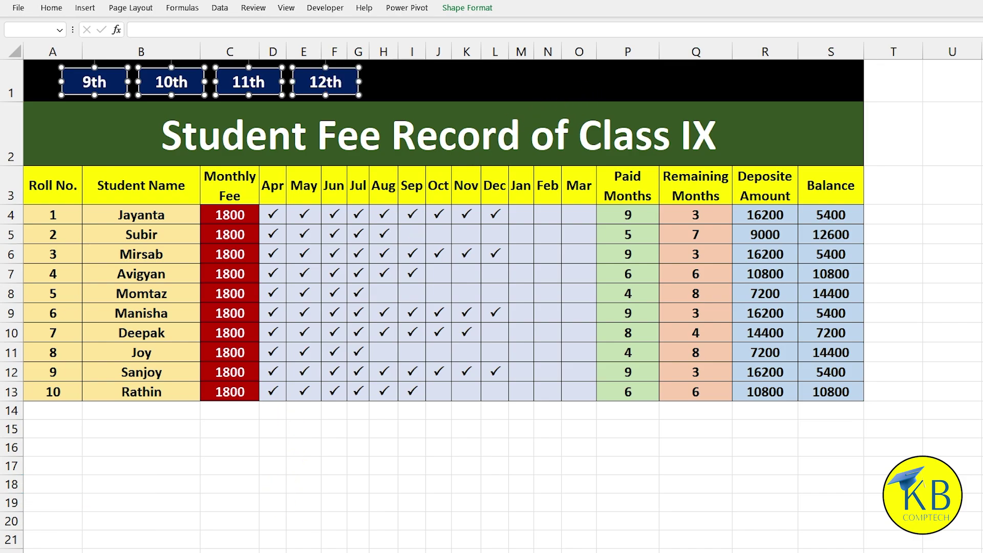
pyautogui.hotkey('ctrl', 'pagedown')
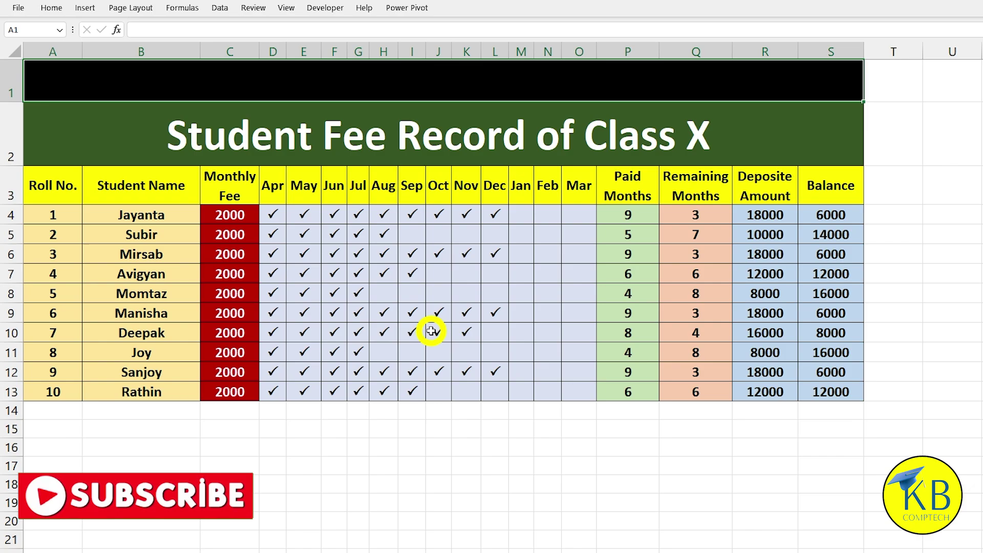
pyautogui.hotkey('ctrl', 'v')
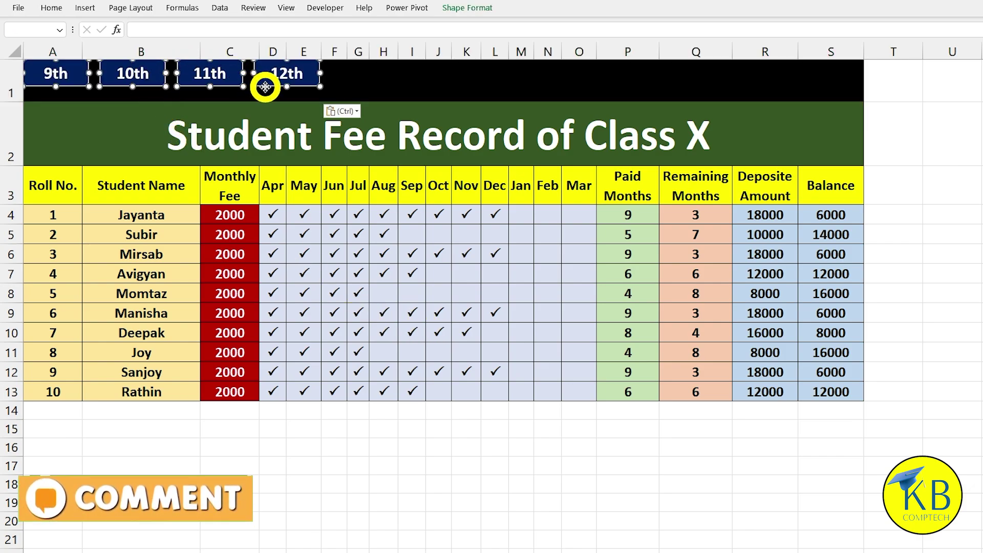
pyautogui.moveTo(263, 88); pyautogui.dragTo(288, 96)
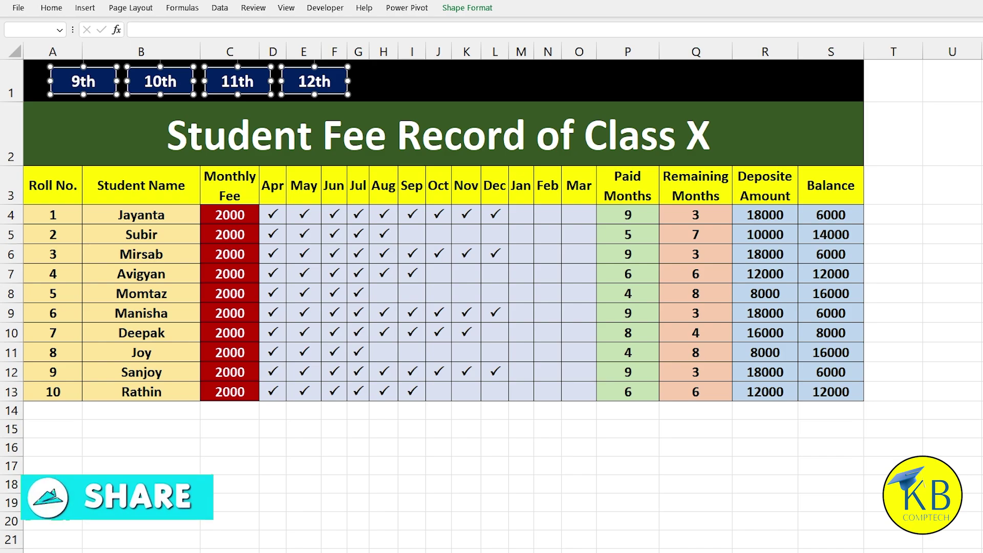
# Step: Paste the four buttons into the row 1 band of the Class XI and XII sheets
pyautogui.hotkey('ctrl', 'pagedown')
pyautogui.hotkey('ctrl', 'v')
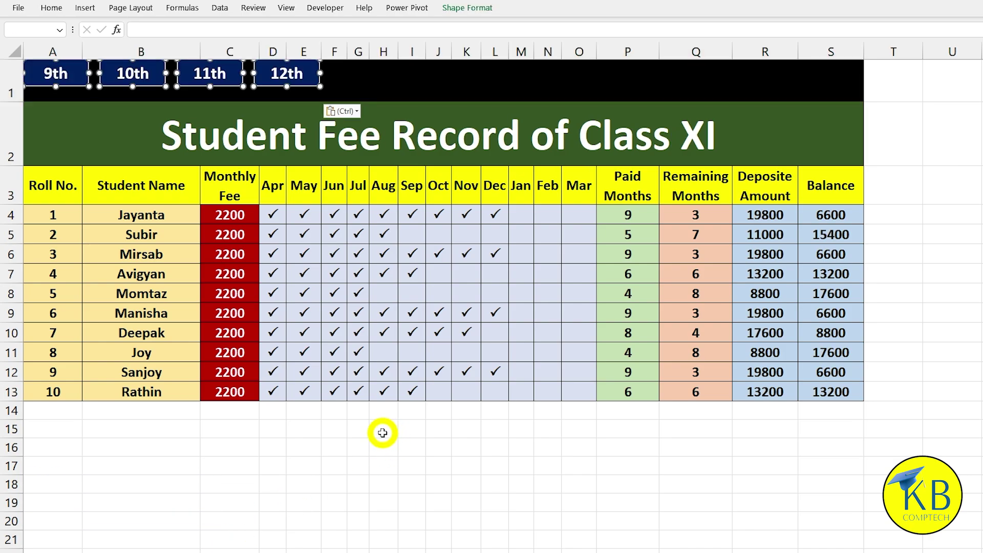
pyautogui.moveTo(296, 82); pyautogui.dragTo(324, 90)
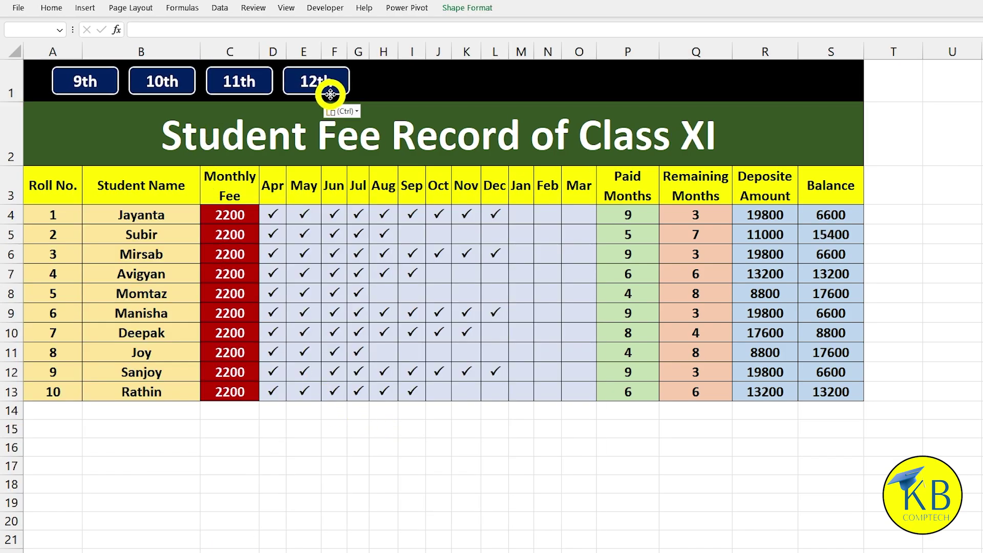
pyautogui.hotkey('ctrl', 'pagedown')
pyautogui.hotkey('ctrl', 'v')
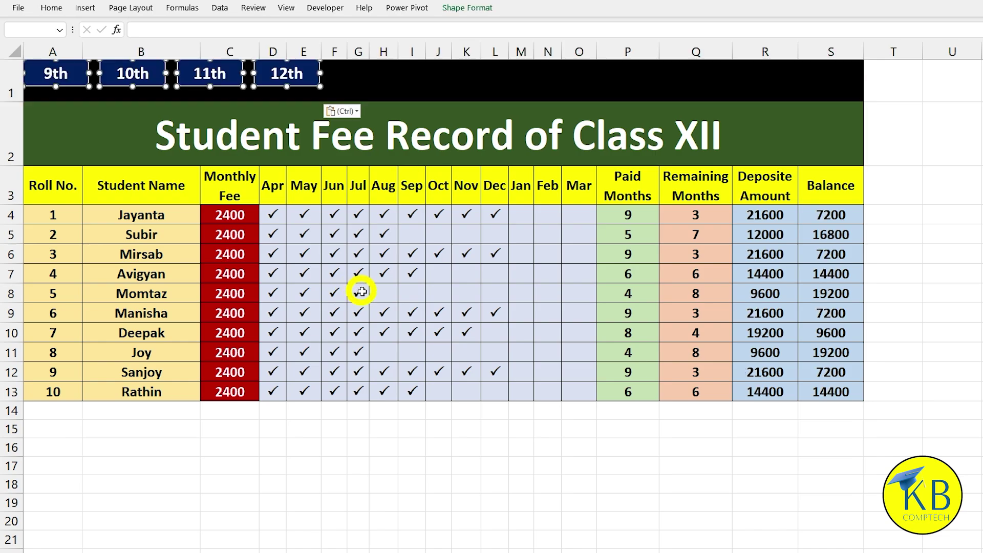
pyautogui.moveTo(306, 88); pyautogui.dragTo(339, 95)
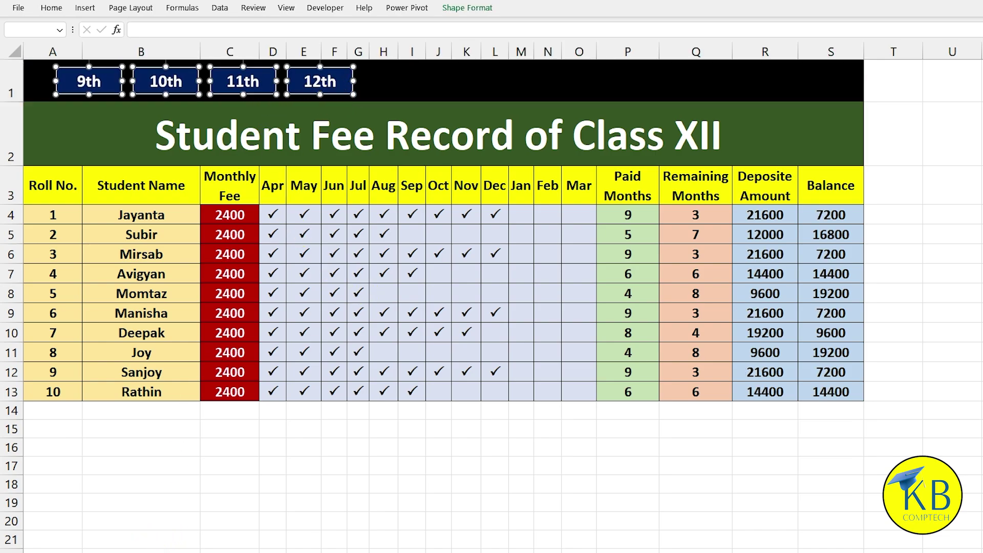
pyautogui.click(441, 81)
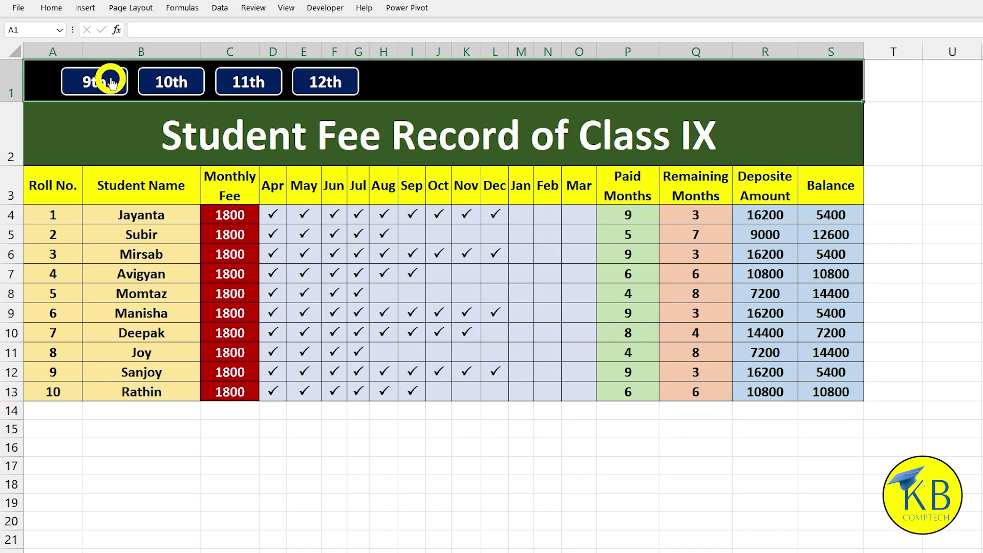
pyautogui.click(174, 85)
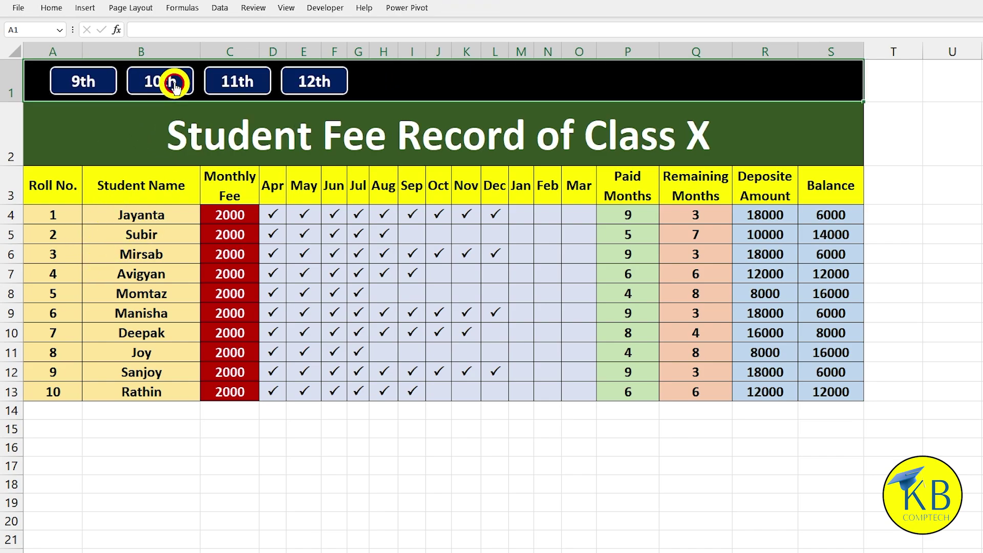
pyautogui.click(231, 86)
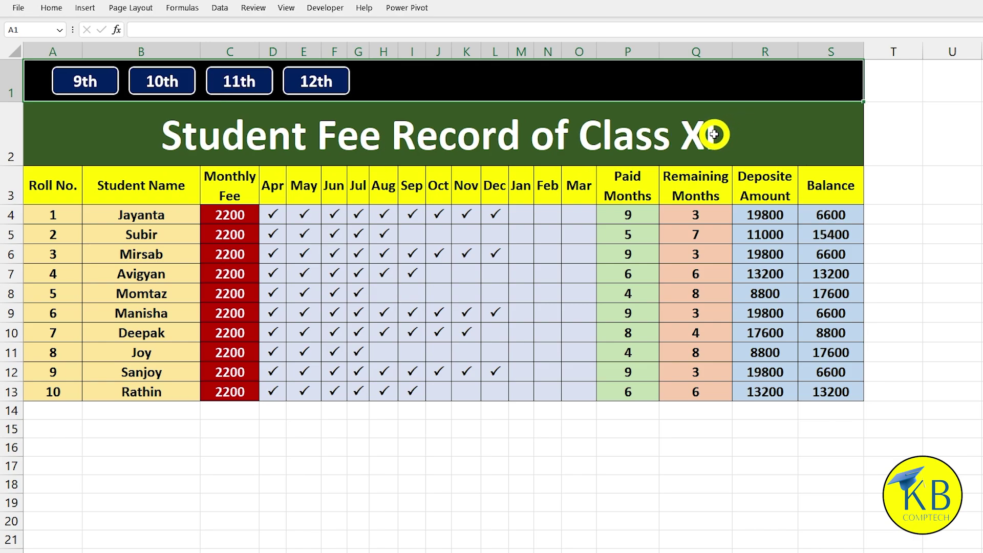
pyautogui.click(324, 81)
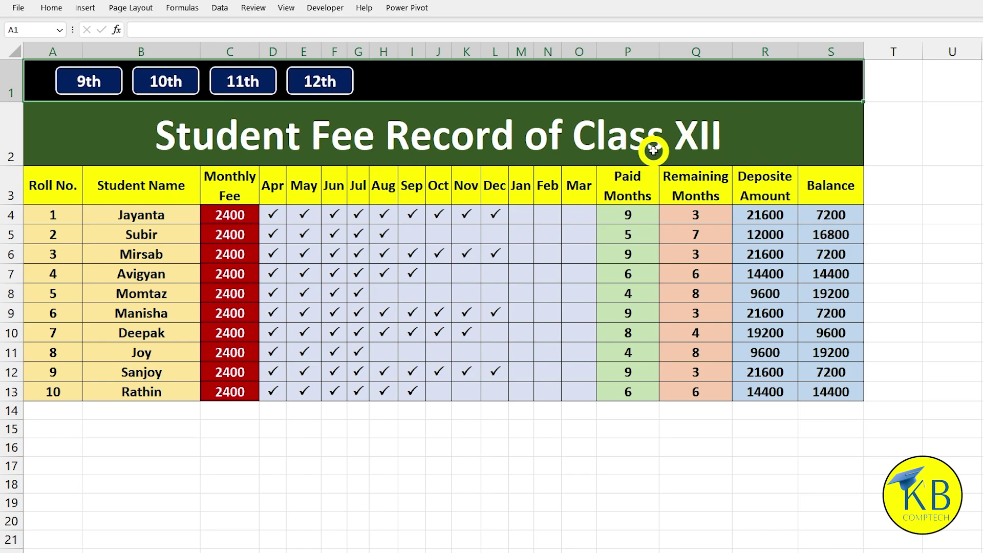
pyautogui.click(92, 83)
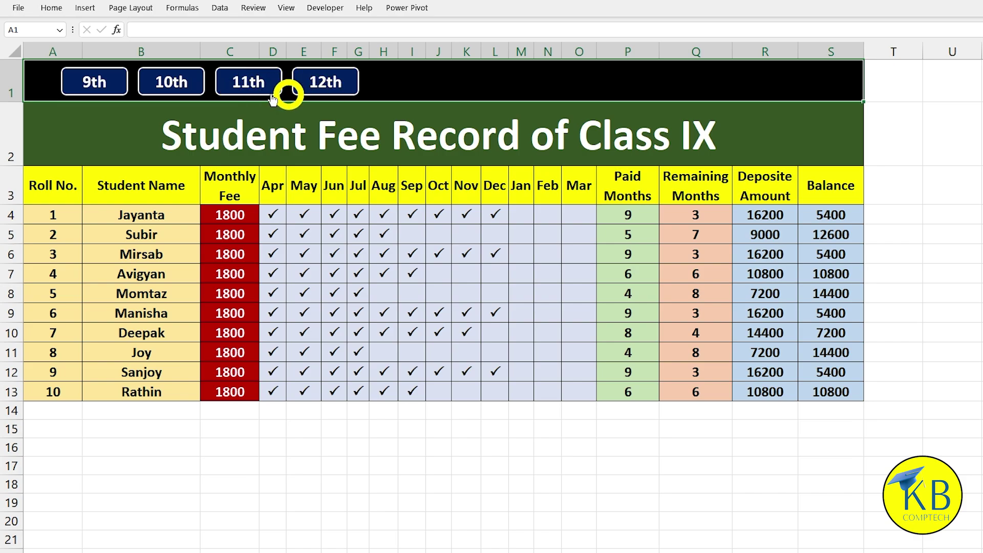
pyautogui.click(95, 83)
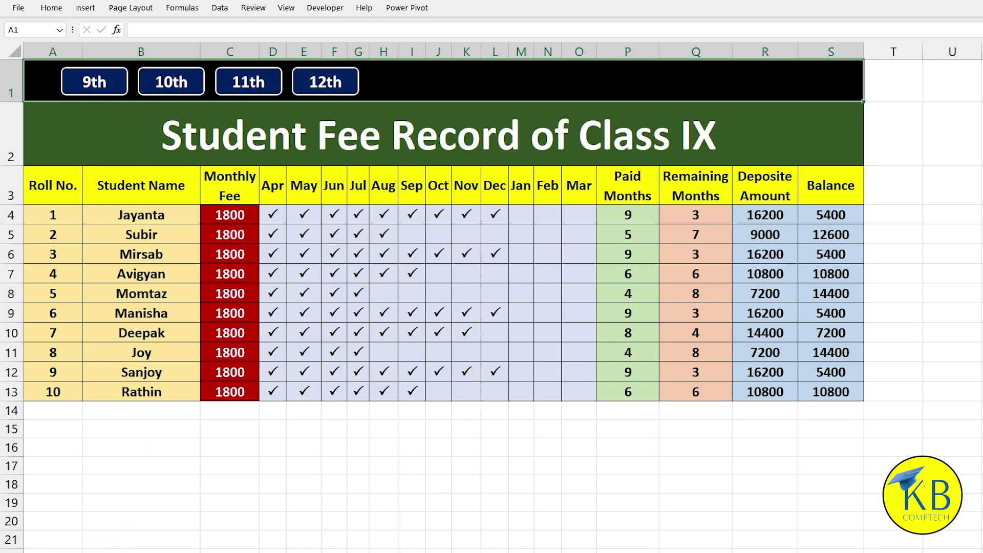
# Step: Apply the white shape style to the 9th button on Class IX and restyle the 10th on Class X
pyautogui.keyDown('ctrl'); pyautogui.click(110, 71); pyautogui.keyUp('ctrl')
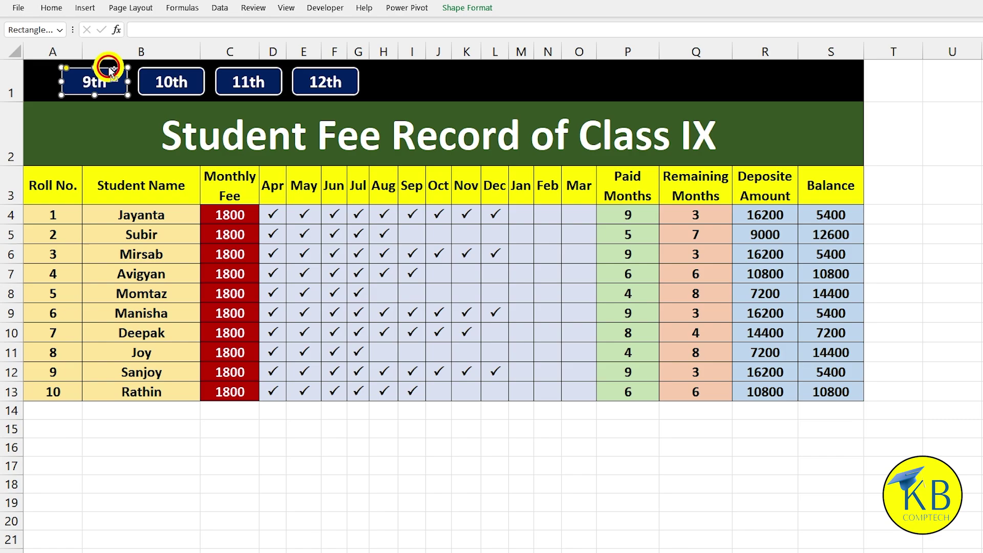
pyautogui.click(464, 10)
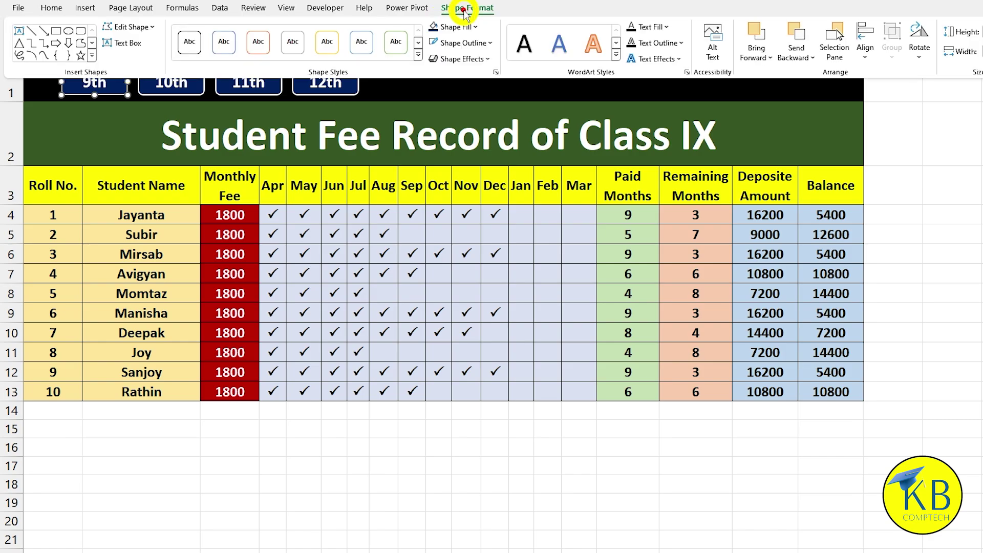
pyautogui.click(192, 43)
pyautogui.click(171, 80)
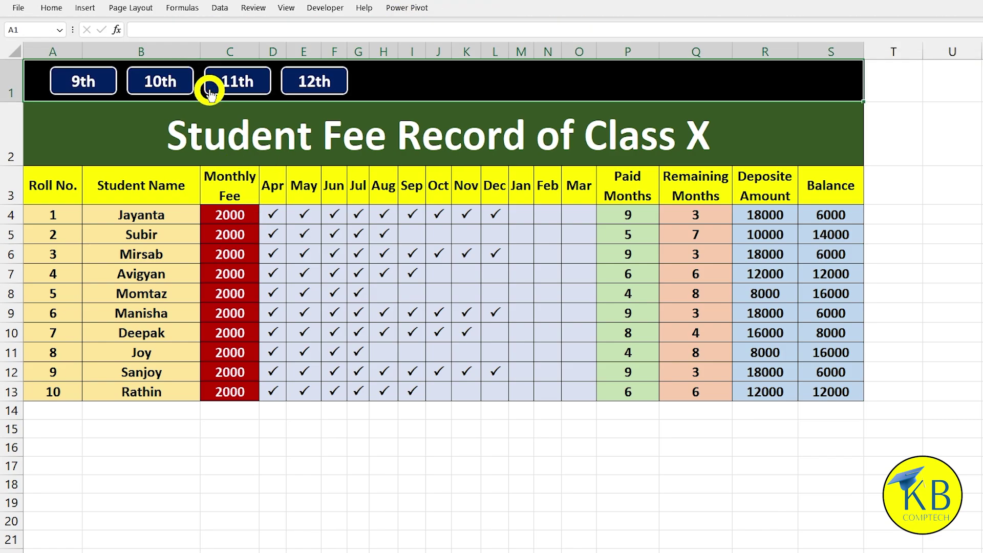
pyautogui.keyDown('ctrl'); pyautogui.click(177, 72); pyautogui.keyUp('ctrl')
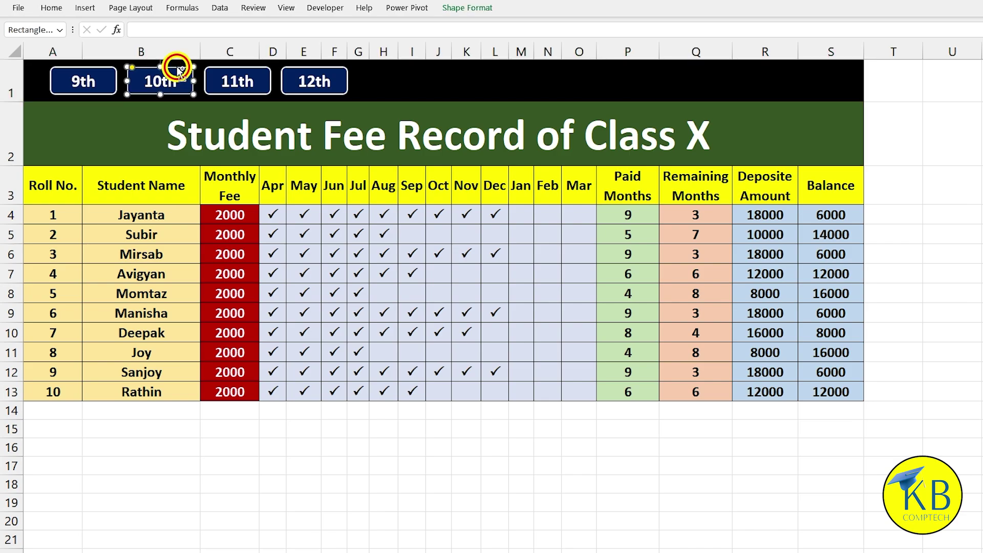
pyautogui.click(453, 9)
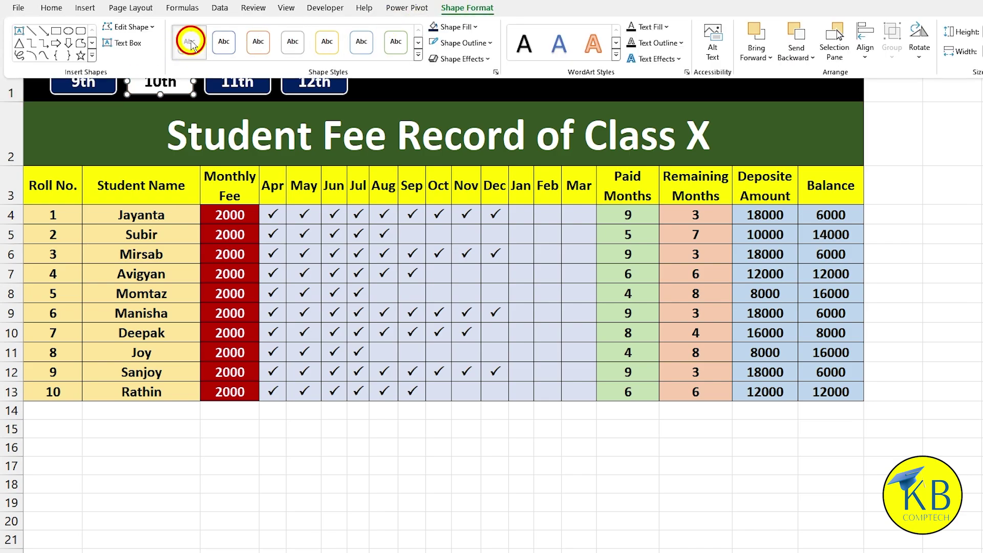
# Step: On the Class XI sheet, make the 11th button white
pyautogui.click(277, 81)
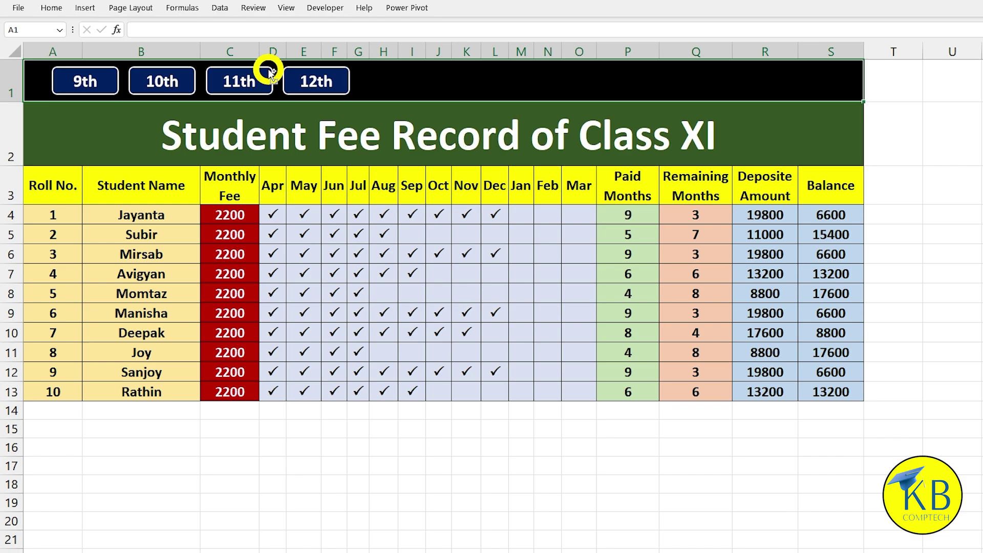
pyautogui.keyDown('ctrl'); pyautogui.click(267, 70); pyautogui.keyUp('ctrl')
pyautogui.click(461, 12)
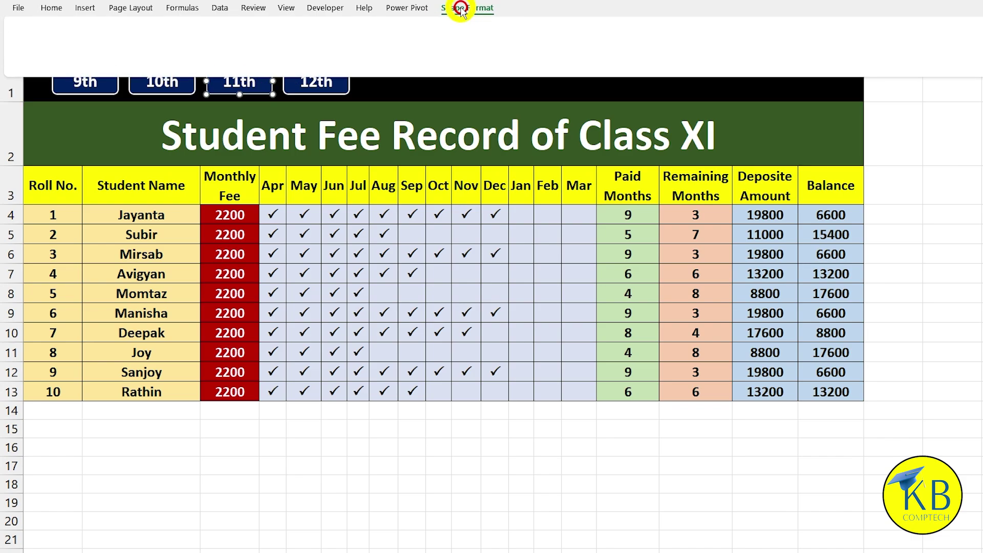
pyautogui.click(189, 42)
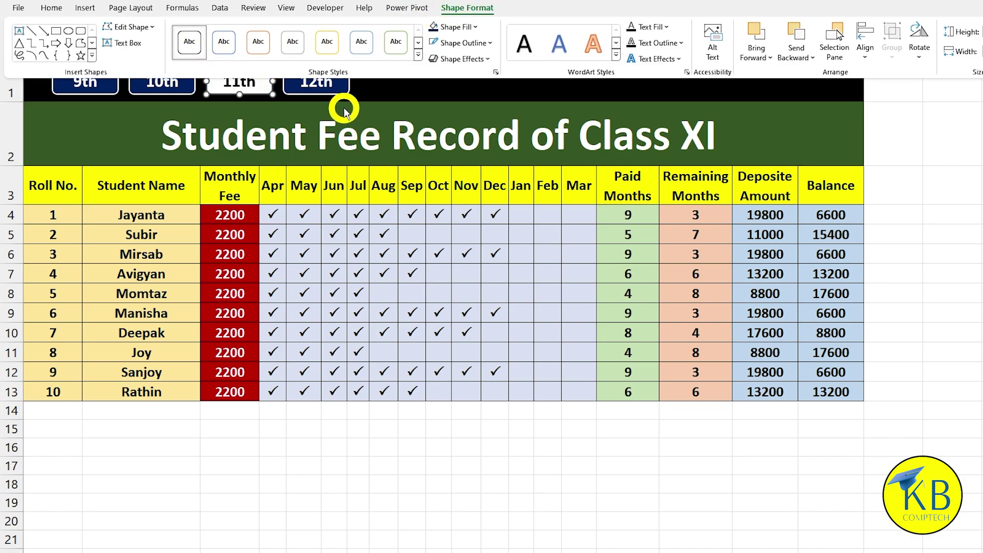
# Step: Make the 12th button white on Class XII, then check Class IX and finish on Class X
pyautogui.click(340, 84)
pyautogui.keyDown('ctrl'); pyautogui.click(340, 72); pyautogui.keyUp('ctrl')
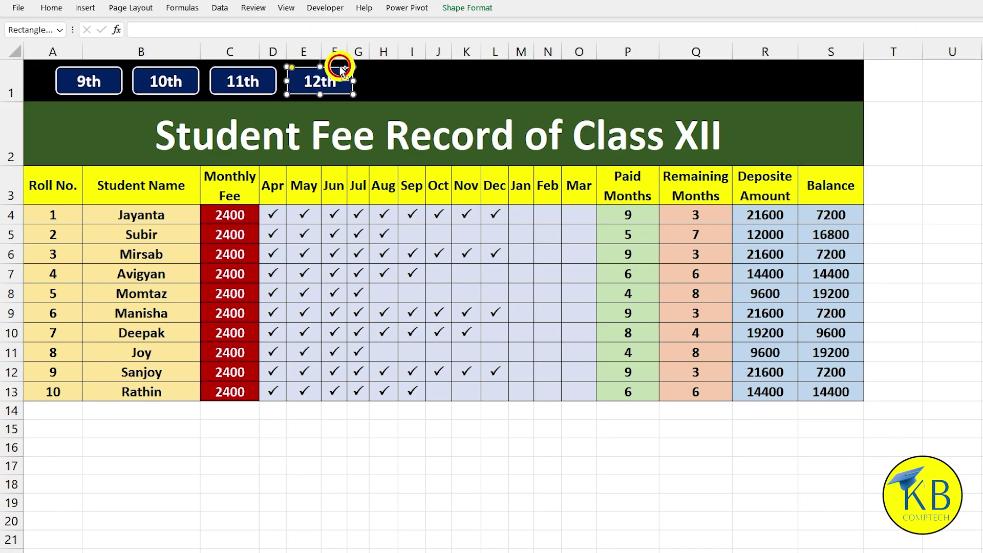
pyautogui.click(471, 8)
pyautogui.click(191, 44)
pyautogui.click(281, 152)
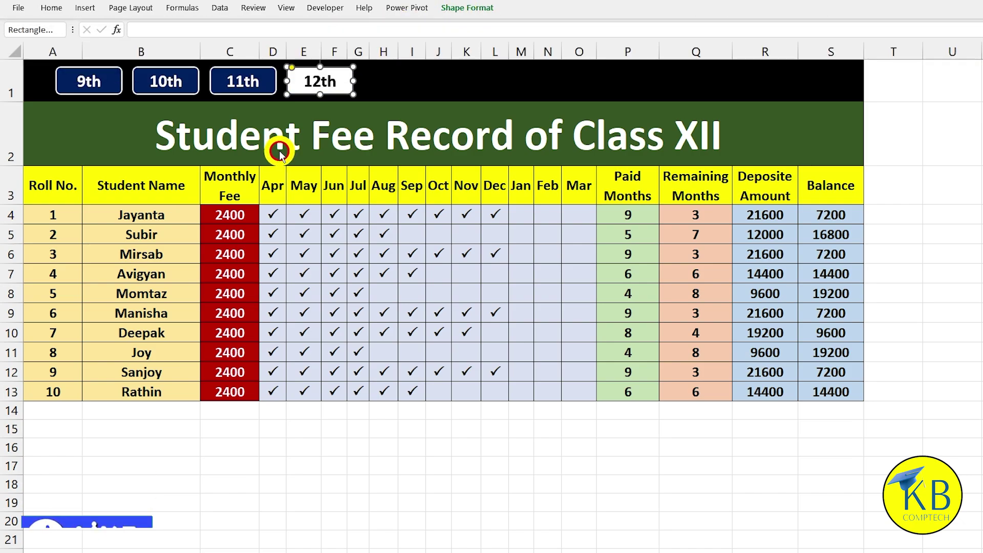
pyautogui.click(90, 82)
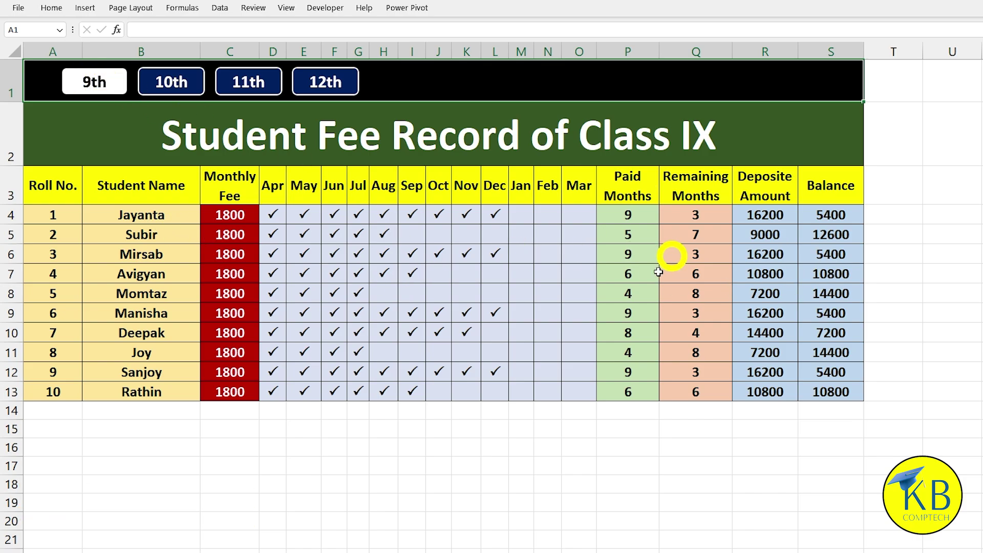
pyautogui.click(174, 83)
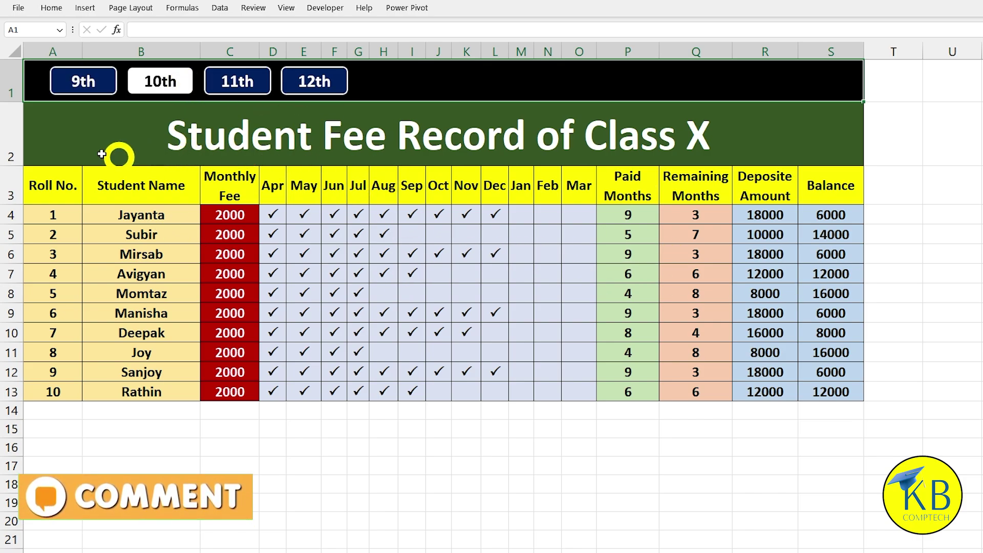